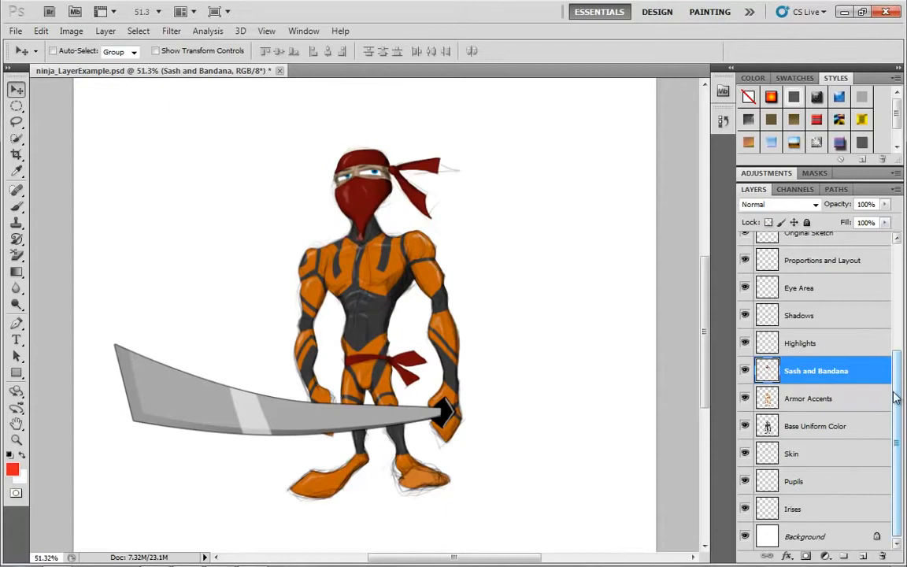
# Step: Hide the sword layers: Blade Shine, Blade side, Blade Edge, Crossguard Highlight and Crossguard Color
pyautogui.moveTo(898, 398); pyautogui.dragTo(900, 295)
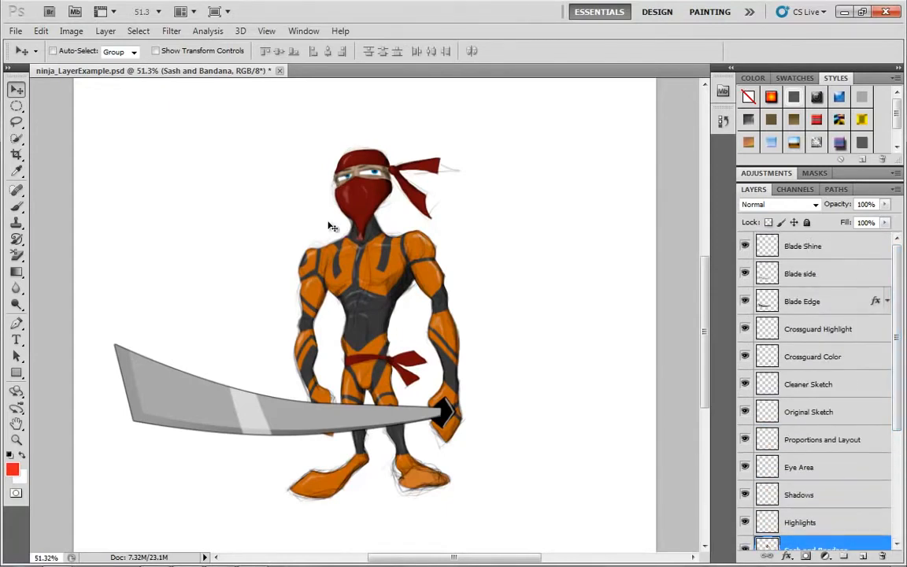
pyautogui.click(745, 246)
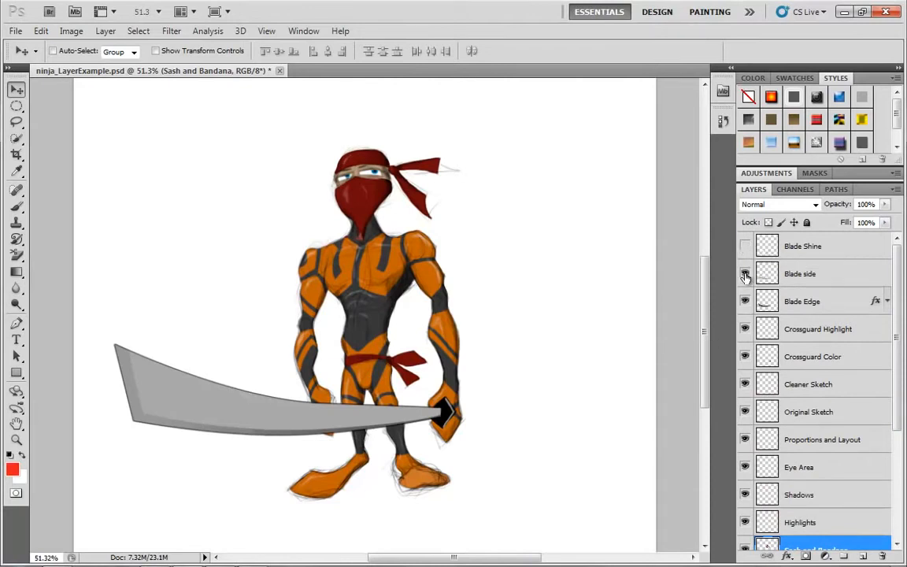
pyautogui.click(745, 274)
pyautogui.click(745, 302)
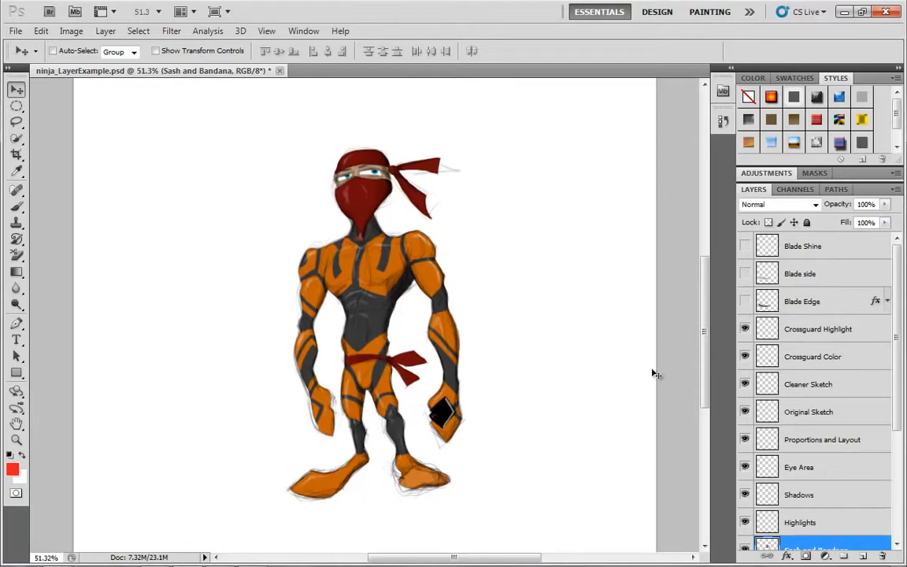
pyautogui.click(745, 330)
pyautogui.click(745, 357)
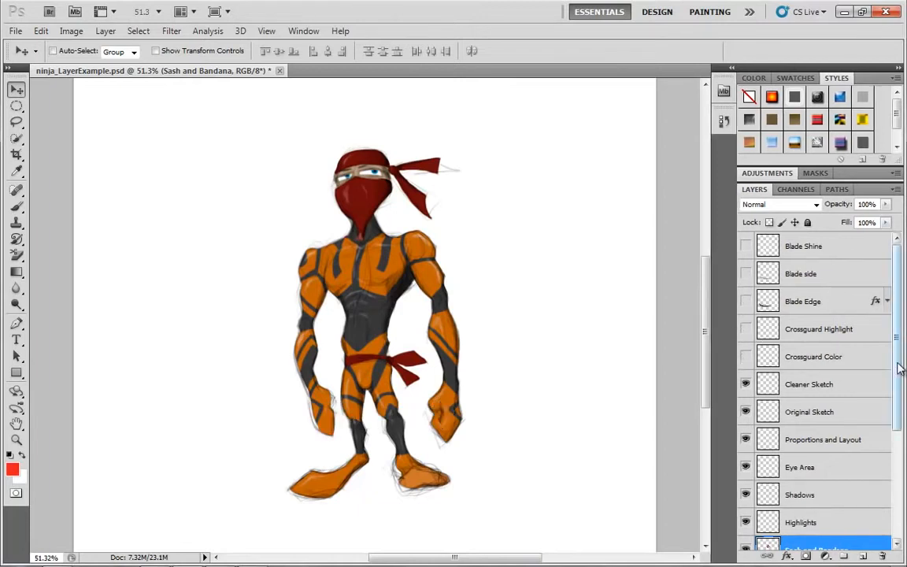
# Step: Hide the Cleaner Sketch, Original Sketch, Proportions and Layout, Eye Area, Shadows and Highlights layers
pyautogui.scroll(-3, 896, 366)
pyautogui.moveTo(745, 299); pyautogui.dragTo(748, 356)
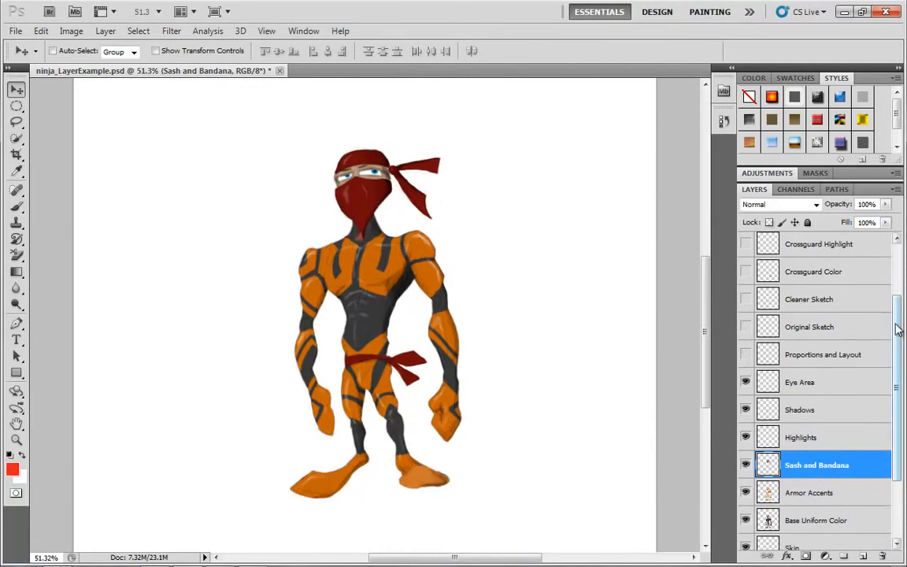
pyautogui.scroll(-2, 892, 364)
pyautogui.scroll(-1, 893, 364)
pyautogui.click(746, 287)
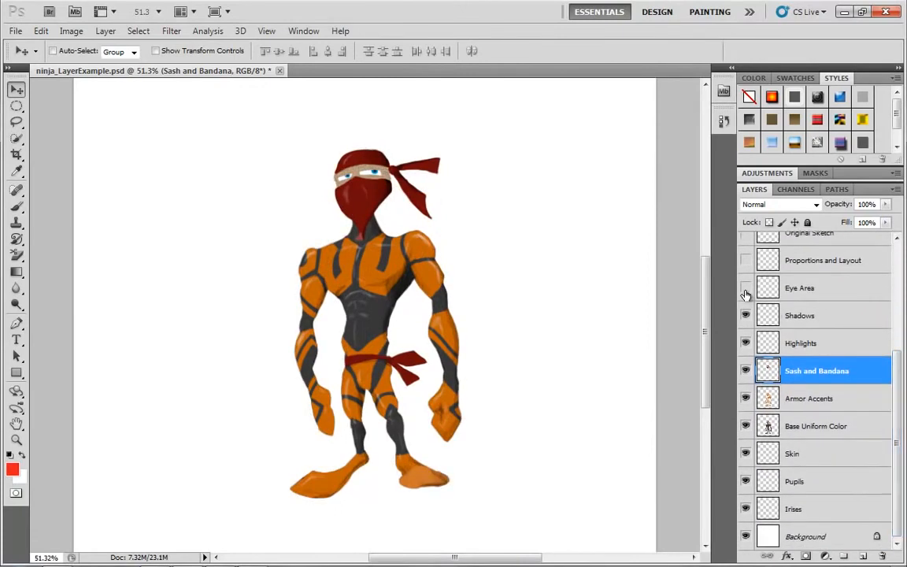
pyautogui.click(745, 315)
pyautogui.click(745, 343)
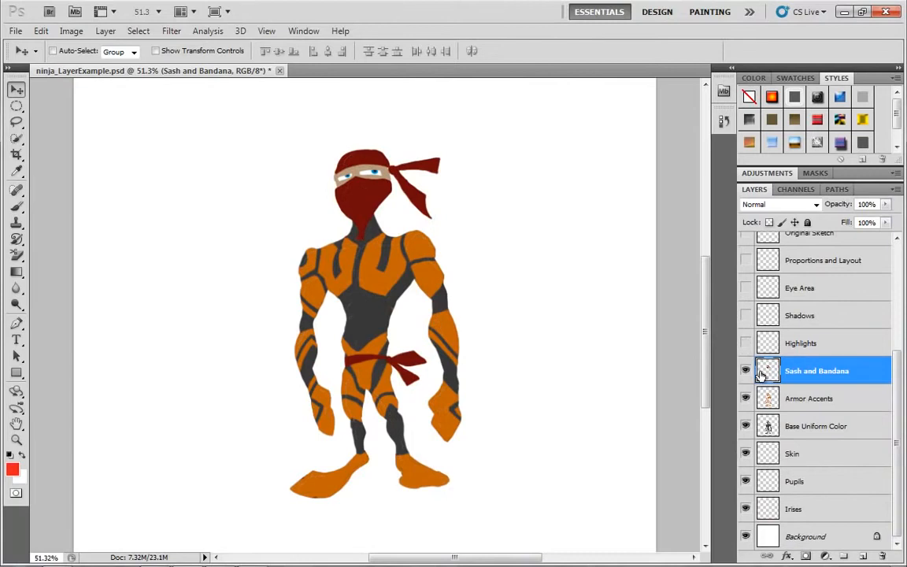
# Step: Hide the Sash and Bandana, Armor Accents, Base Uniform Color, Skin, Pupils and Irises layers, leaving only the Background
pyautogui.click(745, 370)
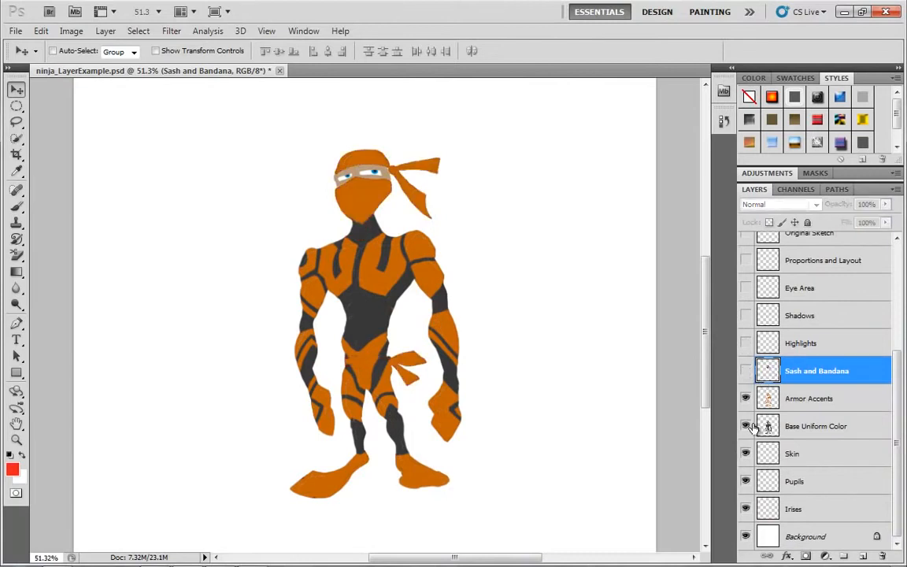
pyautogui.click(745, 399)
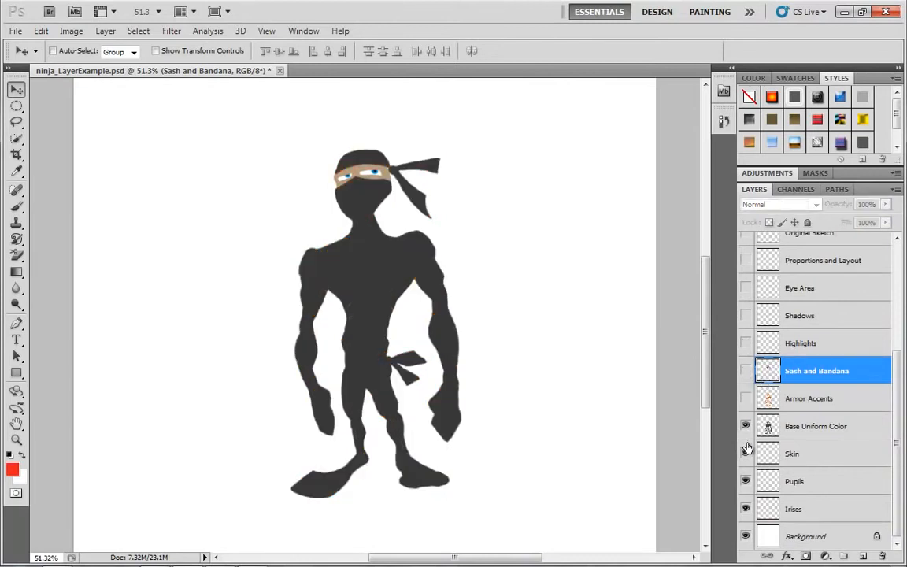
pyautogui.click(745, 426)
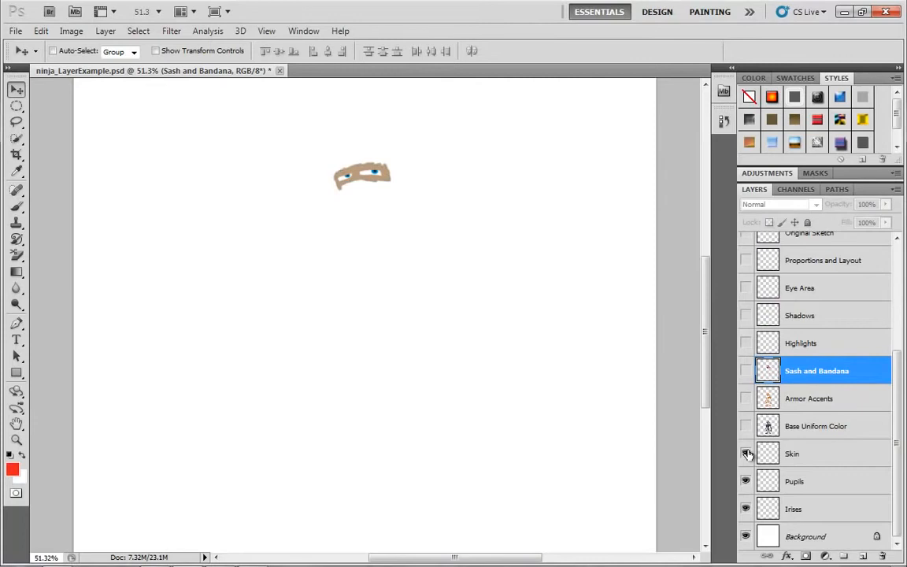
pyautogui.click(745, 454)
pyautogui.click(745, 481)
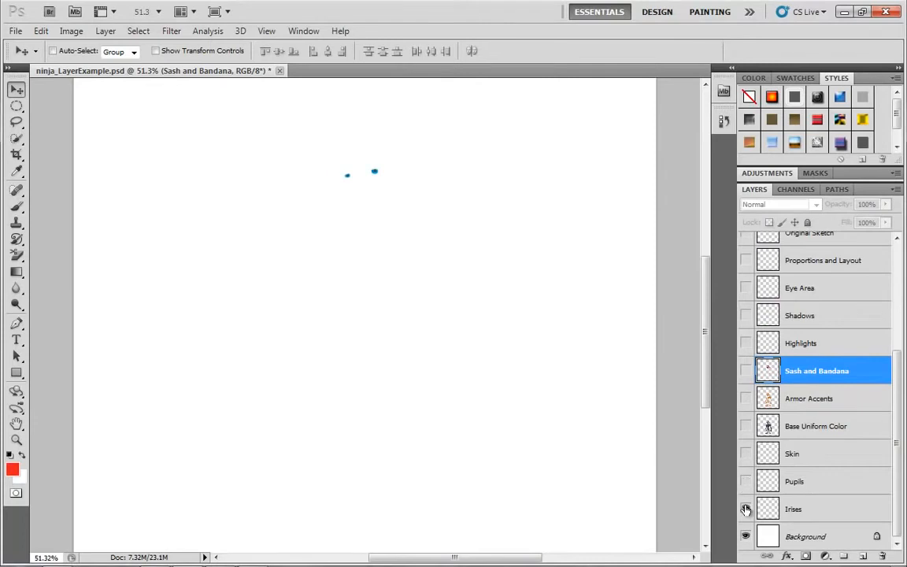
pyautogui.click(745, 509)
# Step: Make the Proportions and Layout layer visible and select it
pyautogui.moveTo(897, 450); pyautogui.dragTo(899, 379)
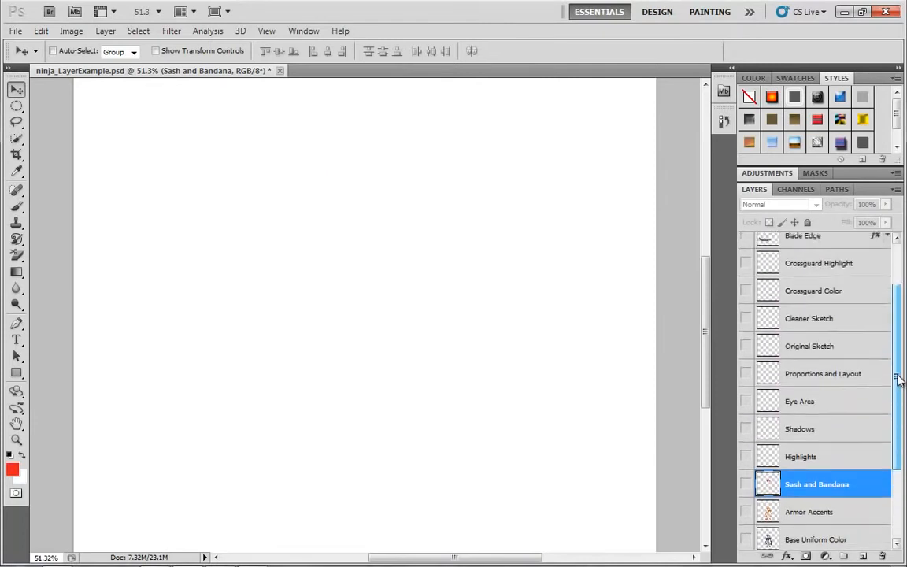
pyautogui.click(746, 375)
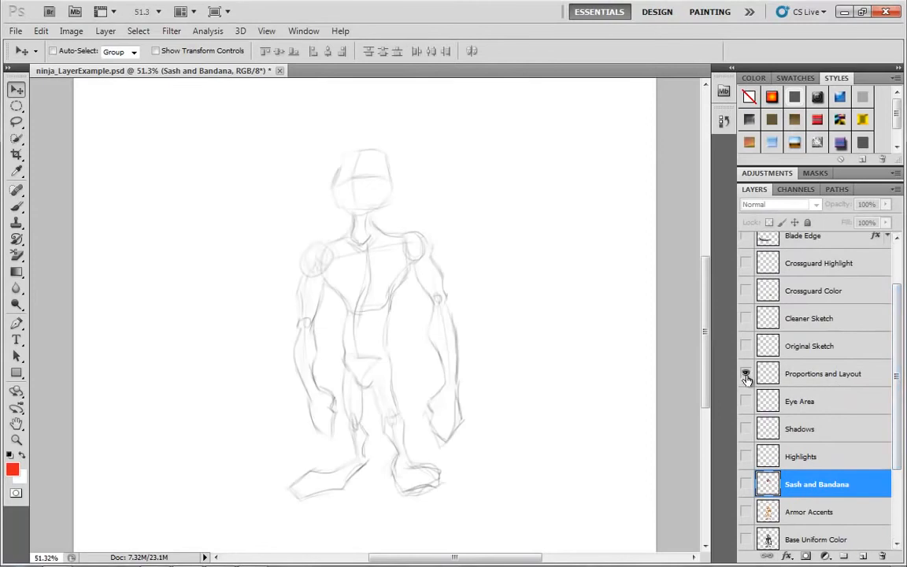
pyautogui.click(788, 375)
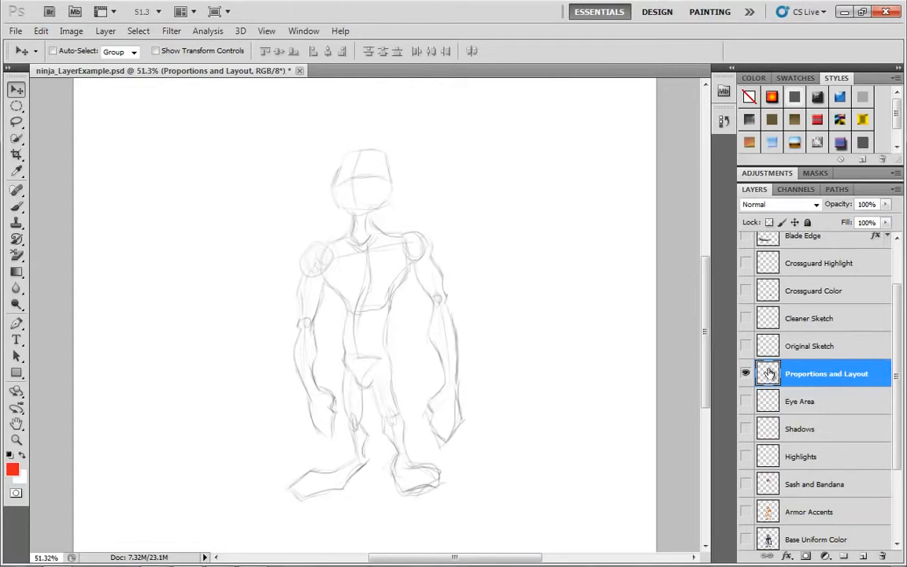
pyautogui.moveTo(767, 371); pyautogui.dragTo(779, 364)
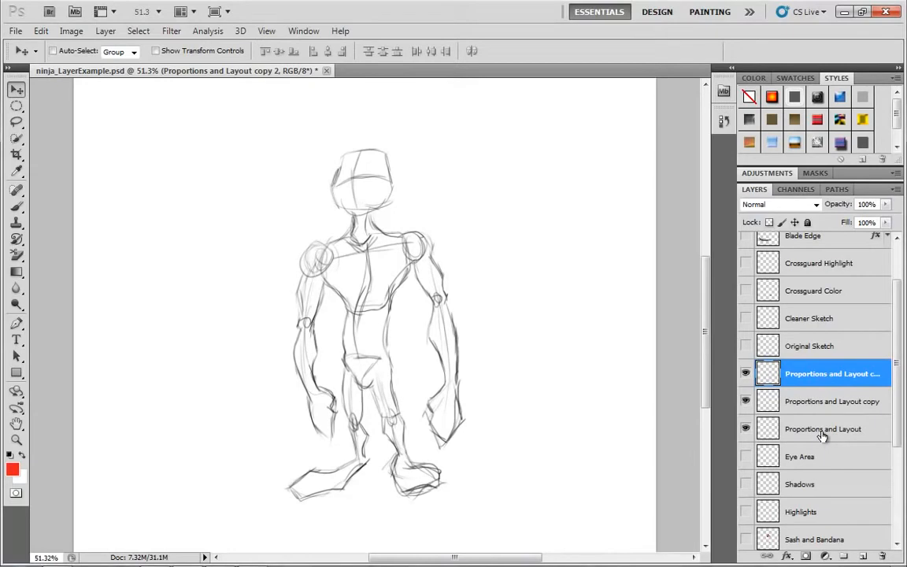
pyautogui.press('Delete')
pyautogui.press('Delete')
pyautogui.click(839, 386)
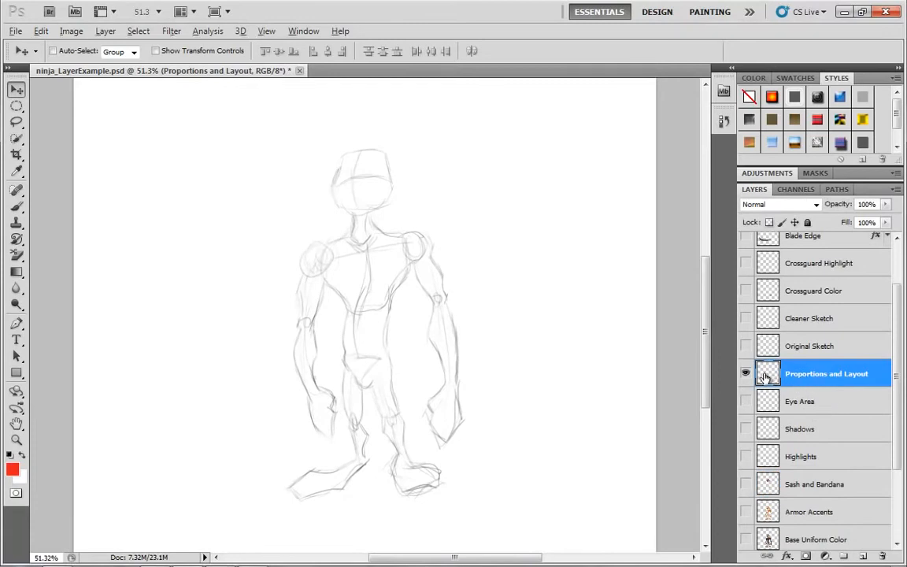
# Step: Duplicate the Proportions and Layout layer twice and merge all three layers into one to darken the sketch lines
pyautogui.moveTo(769, 378)
pyautogui.mouseDown()
pyautogui.moveTo(769, 360)
pyautogui.moveTo(748, 363)
pyautogui.mouseUp()
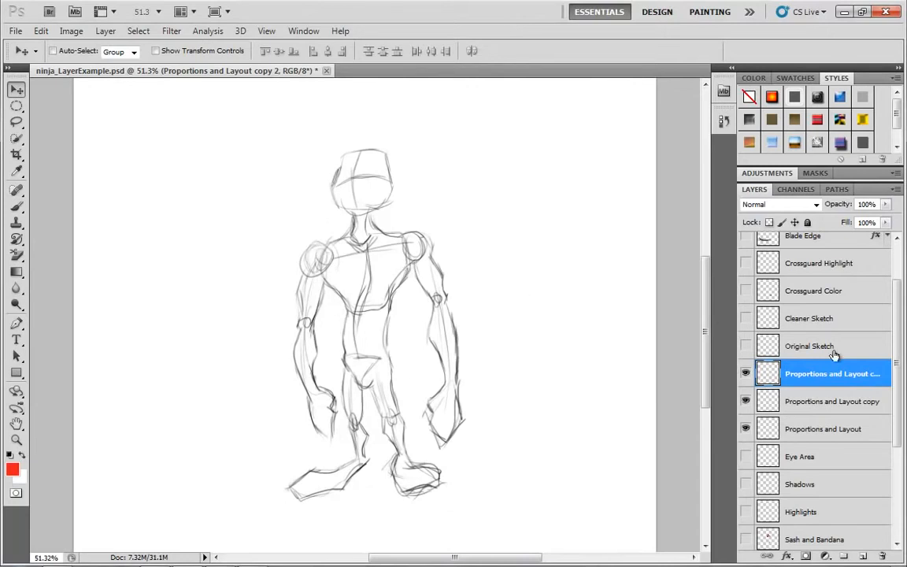
pyautogui.keyDown('shift'); pyautogui.click(827, 429); pyautogui.keyUp('shift')
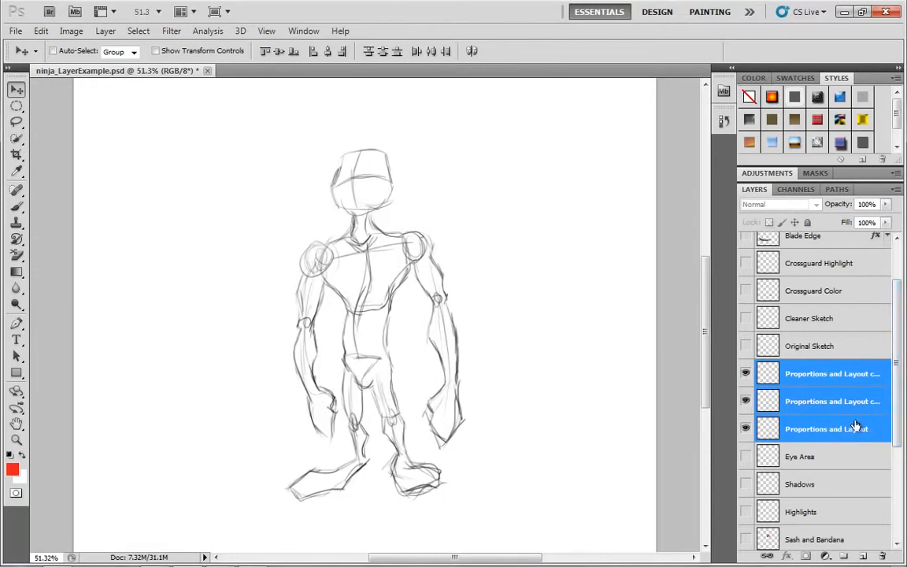
pyautogui.hotkey('ctrl', 'e')
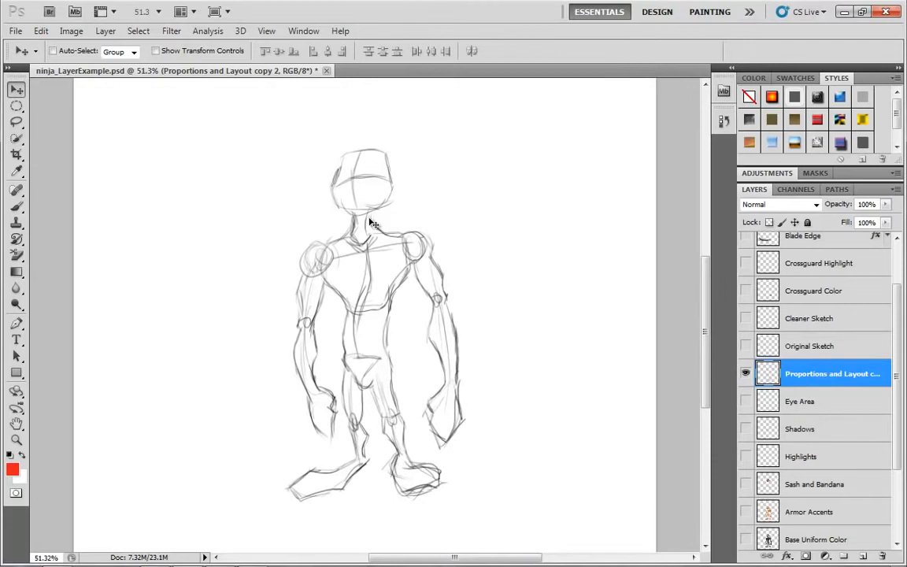
# Step: Show the Original Sketch layer, compare it with the merged proportions layer, and leave the proportions layer hidden
pyautogui.click(745, 374)
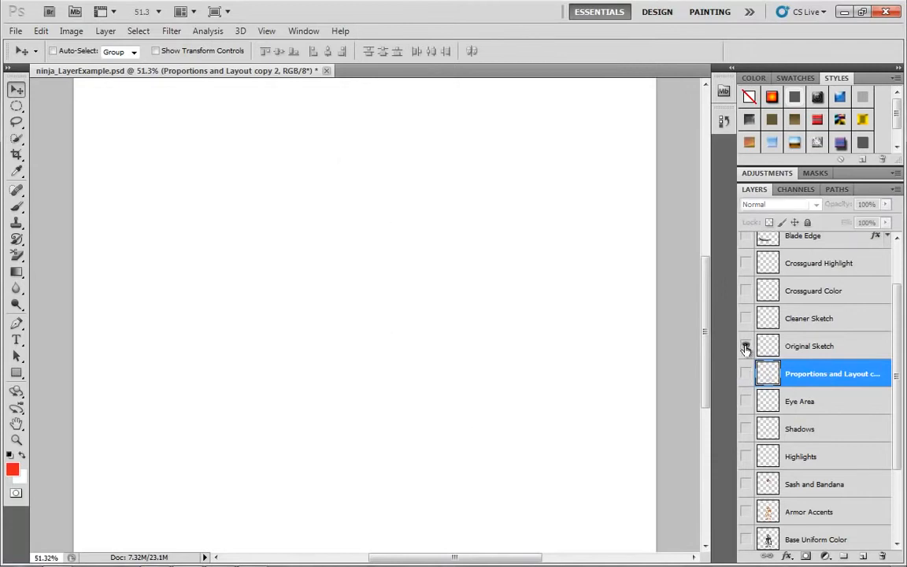
pyautogui.click(746, 346)
pyautogui.click(746, 374)
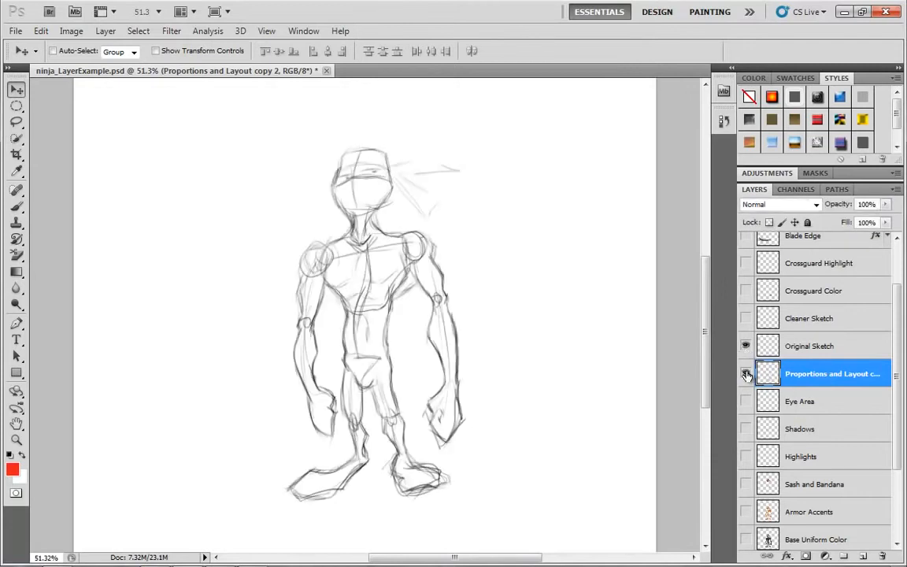
pyautogui.click(746, 374)
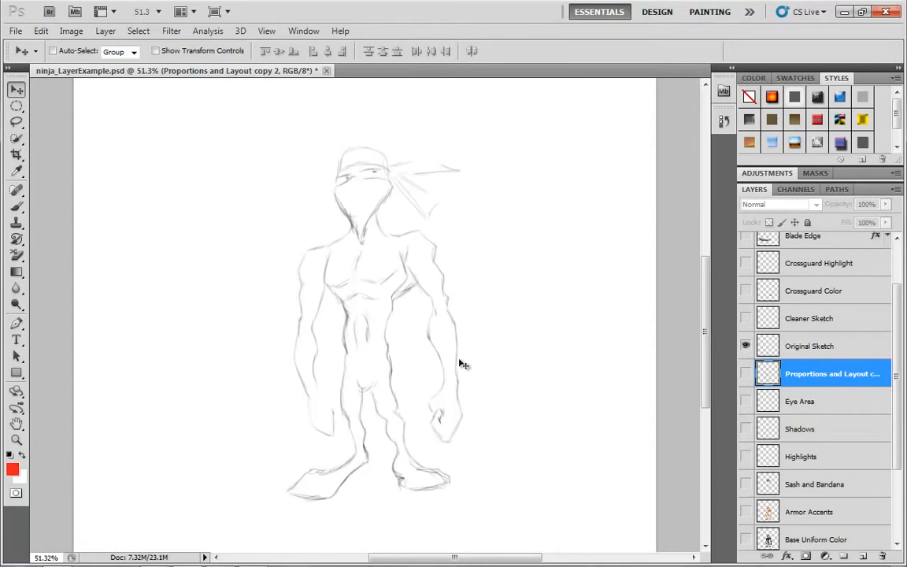
# Step: Show the Cleaner Sketch layer, compare it with Original Sketch, hide Original Sketch, and select the Cleaner Sketch layer
pyautogui.click(745, 318)
pyautogui.click(746, 347)
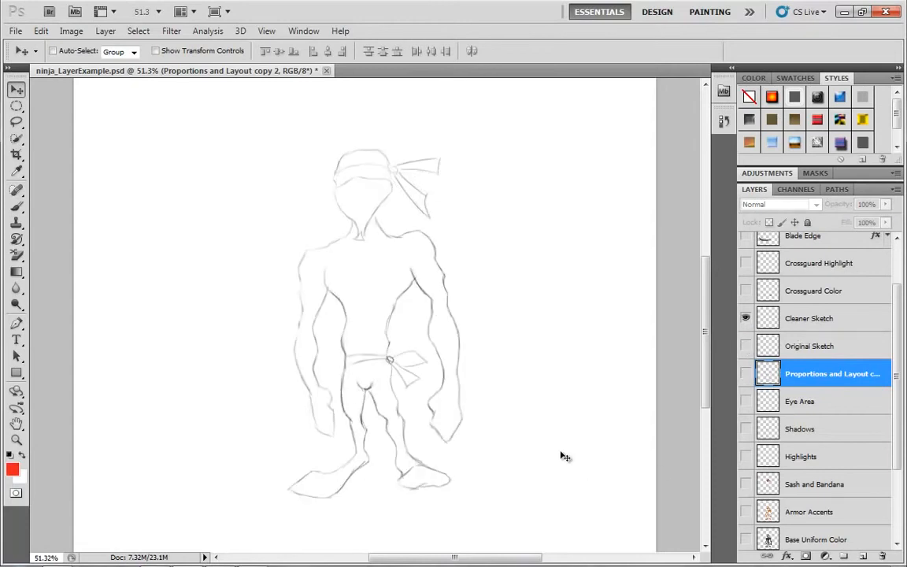
pyautogui.click(746, 347)
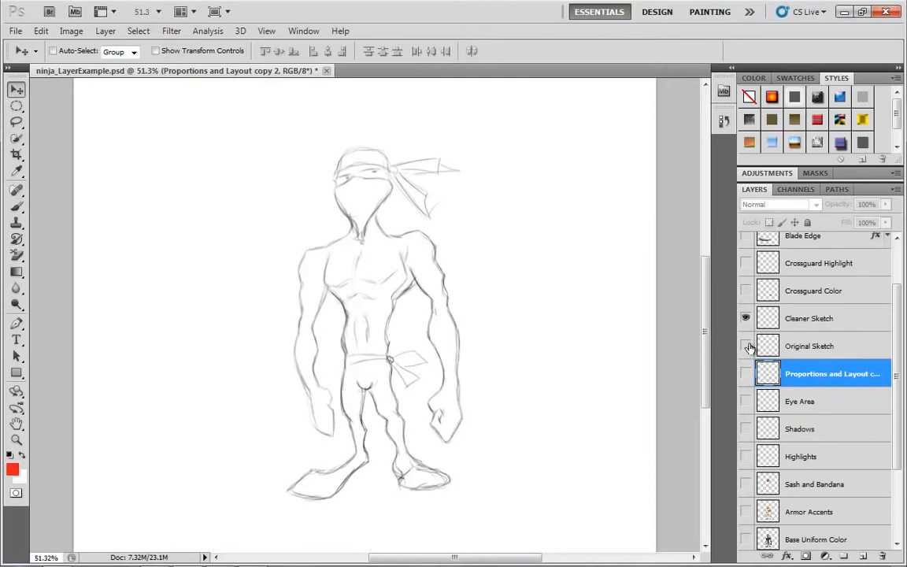
pyautogui.click(746, 347)
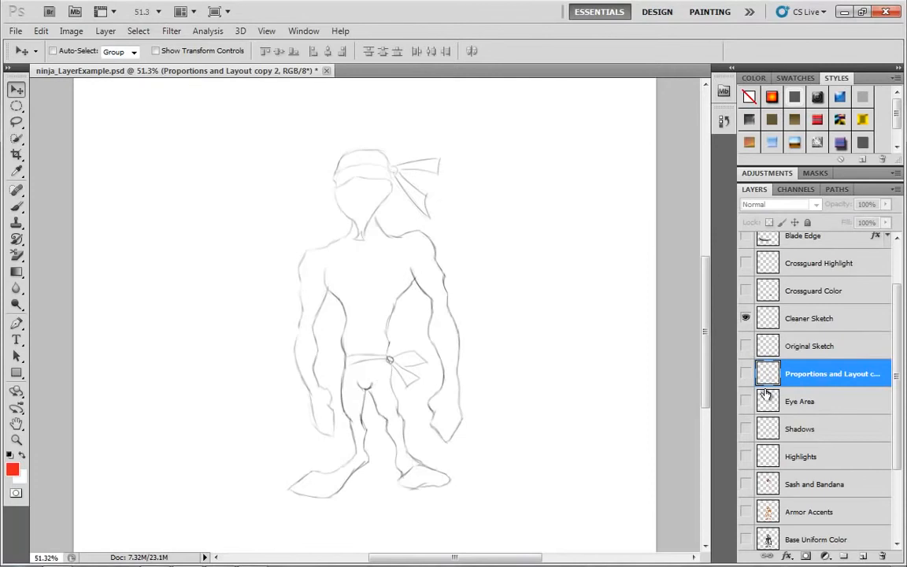
pyautogui.click(831, 320)
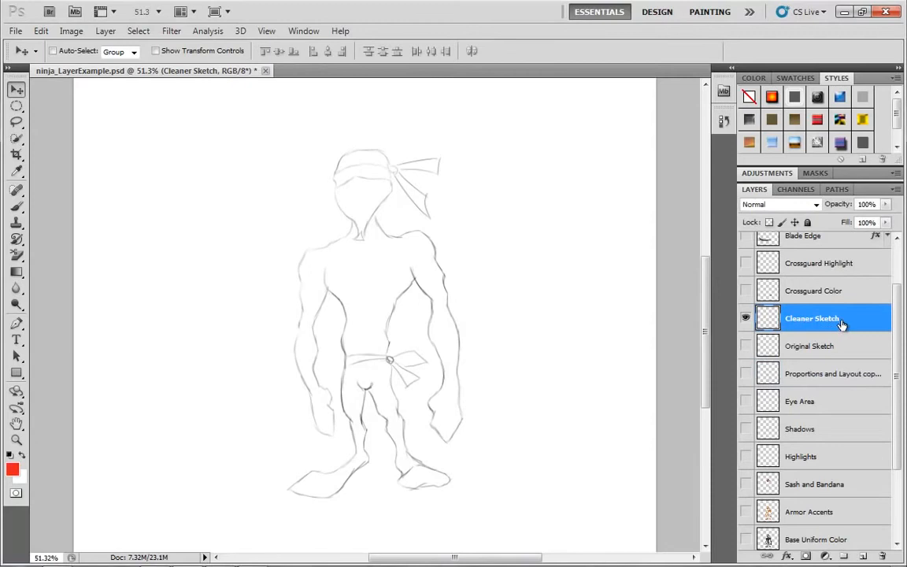
# Step: Show the Base Uniform Color, Armor Accents and Sash and Bandana layers, briefly viewing the armor accents without the base color
pyautogui.moveTo(899, 320); pyautogui.dragTo(897, 453)
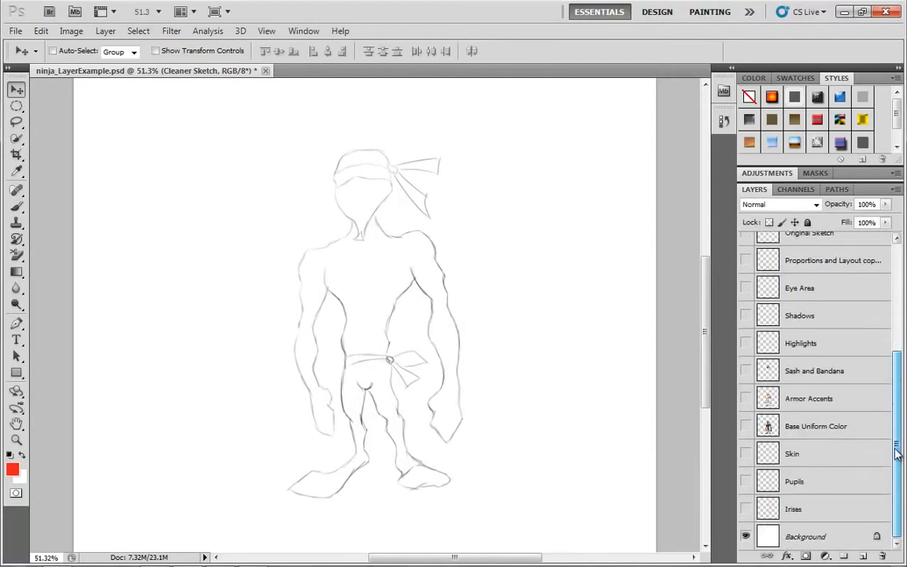
pyautogui.click(747, 426)
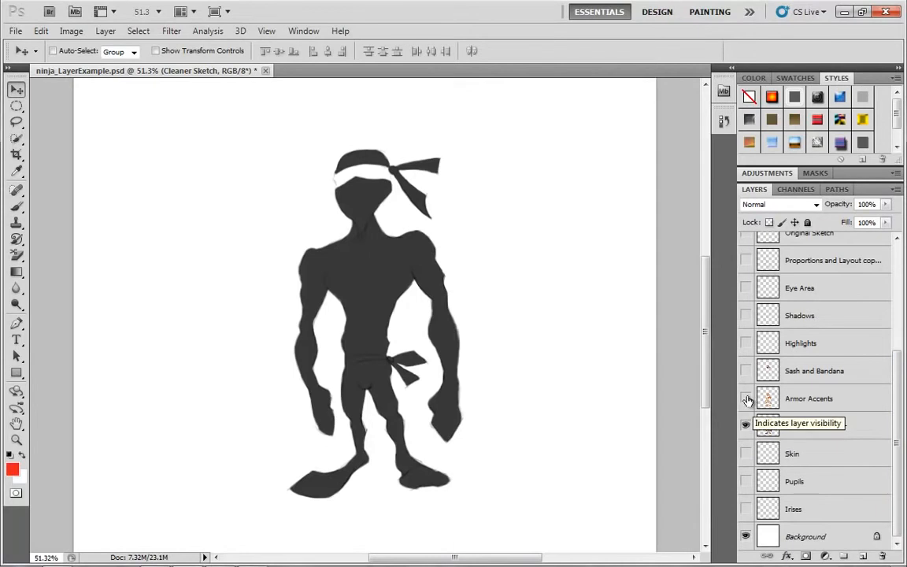
pyautogui.click(747, 398)
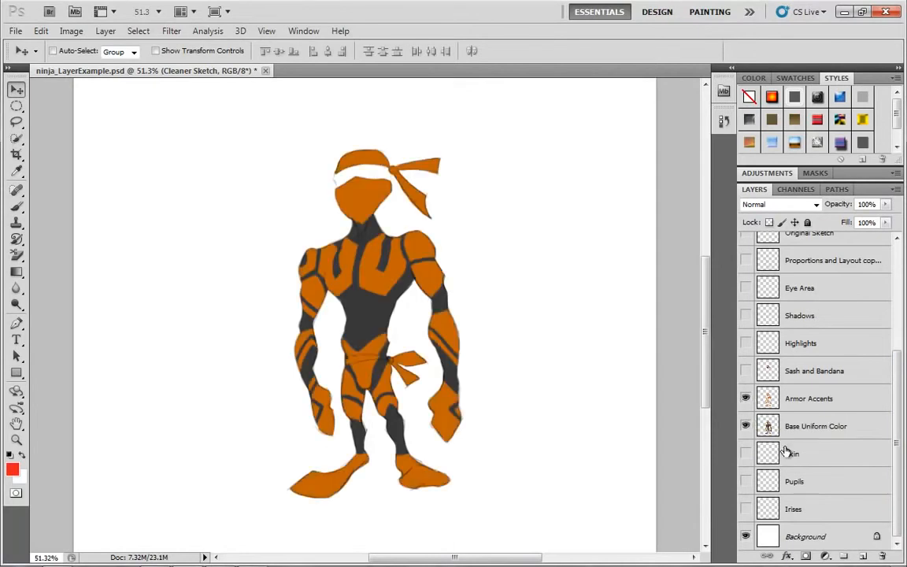
pyautogui.click(747, 426)
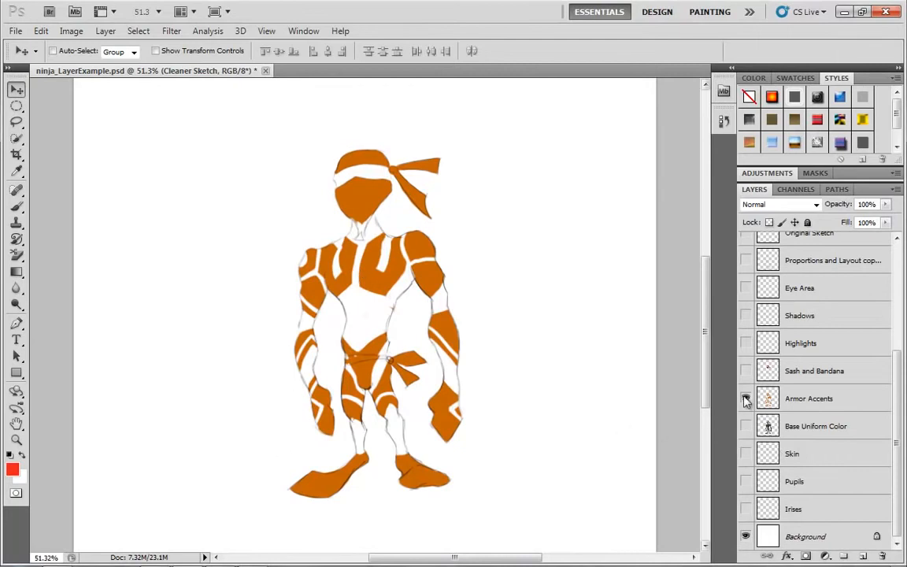
pyautogui.click(747, 426)
pyautogui.click(747, 371)
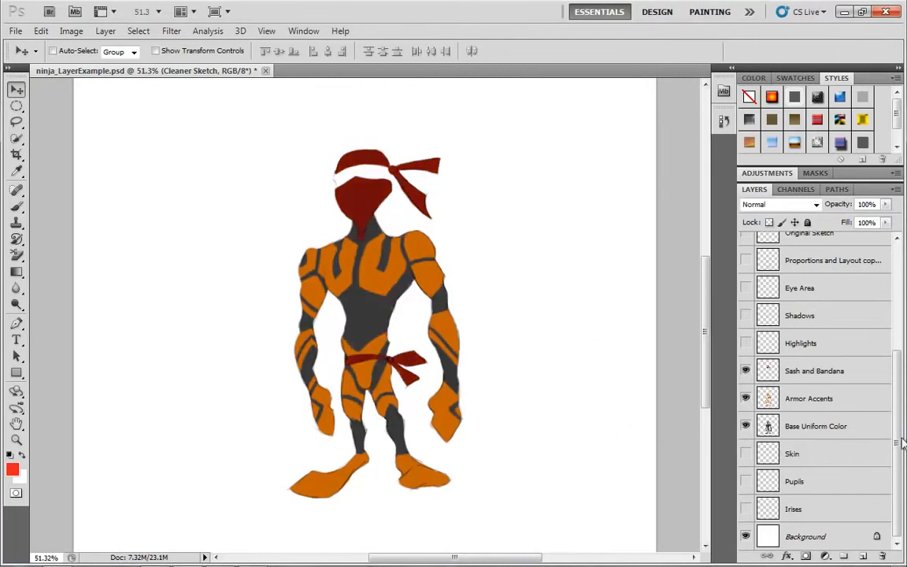
# Step: Show the Highlights, Shadows and Eye Area layers over the colored ninja
pyautogui.moveTo(903, 445); pyautogui.dragTo(898, 408)
pyautogui.click(747, 407)
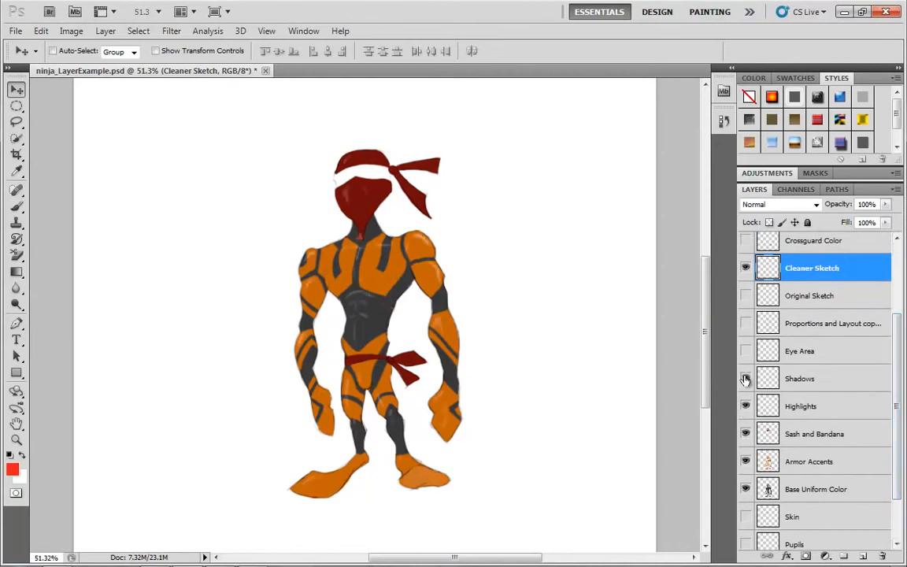
pyautogui.click(746, 379)
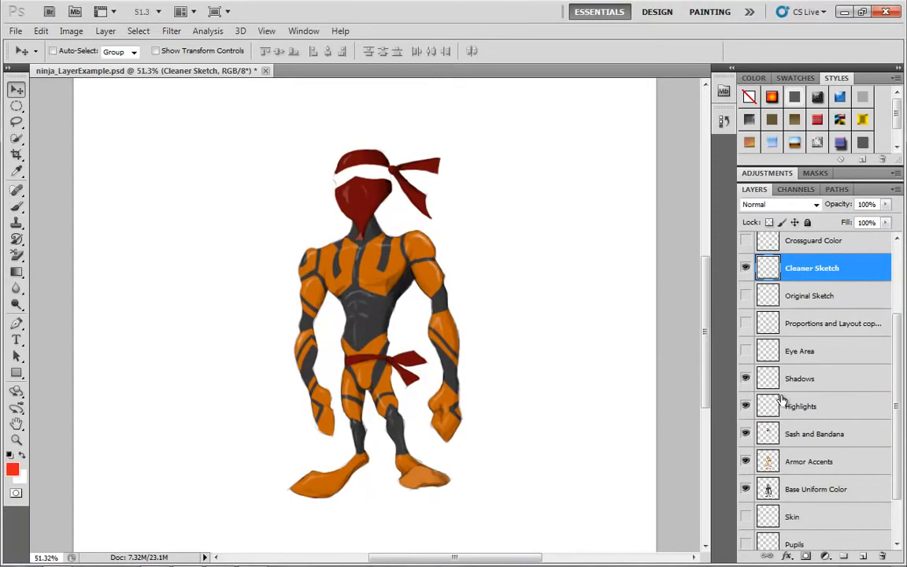
pyautogui.click(746, 351)
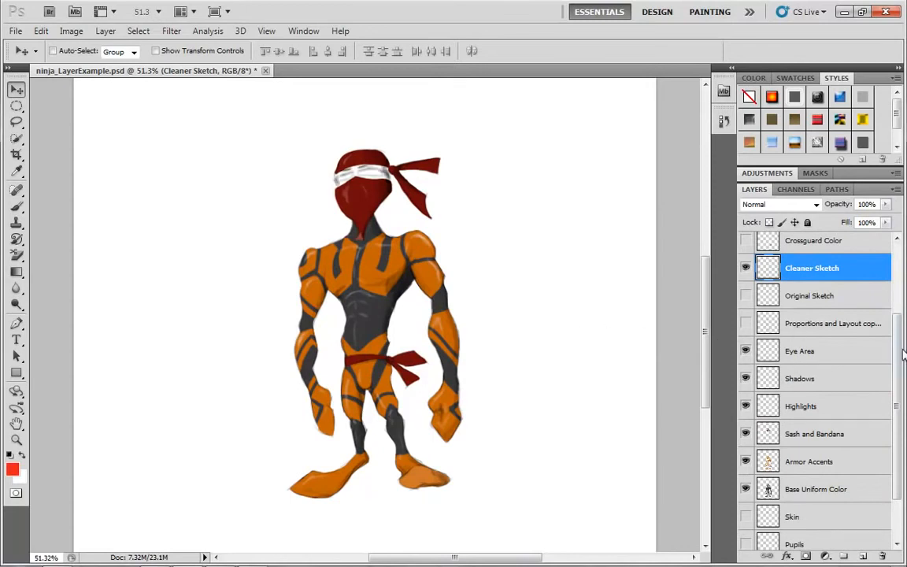
pyautogui.scroll(3, 814, 323)
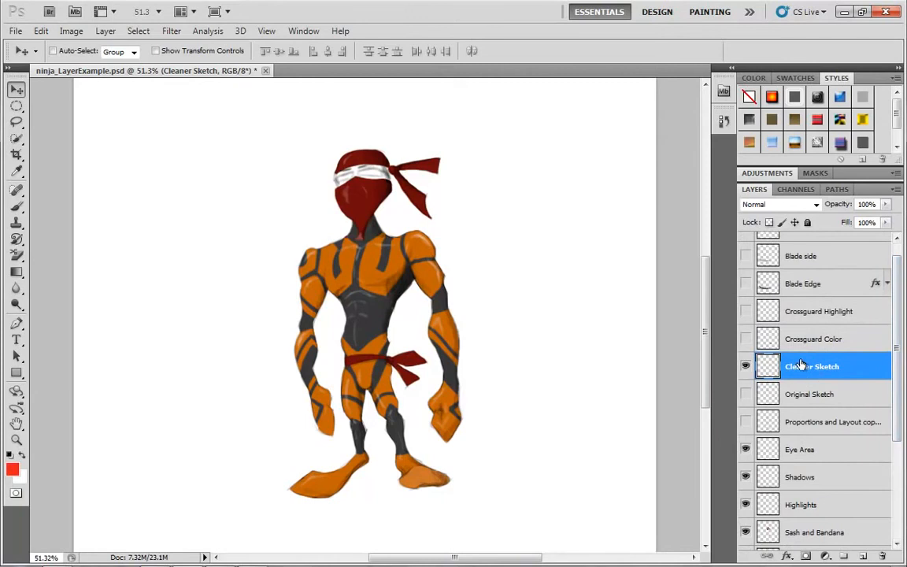
# Step: Show the Irises, Pupils and Skin layers, and the sword's Crossguard Color, Crossguard Highlight, Blade Edge and Blade side layers
pyautogui.scroll(-5, 814, 347)
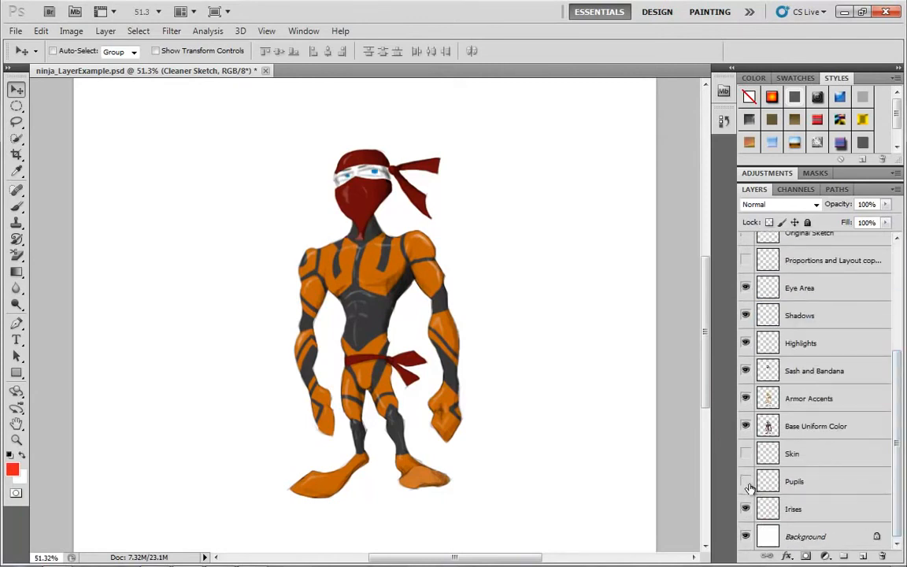
pyautogui.click(746, 453)
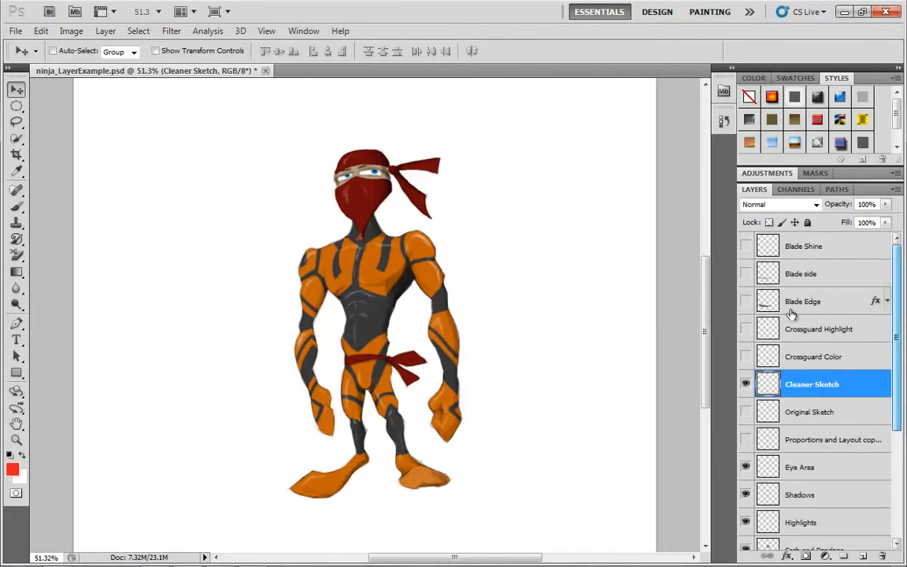
pyautogui.moveTo(746, 356); pyautogui.dragTo(748, 334)
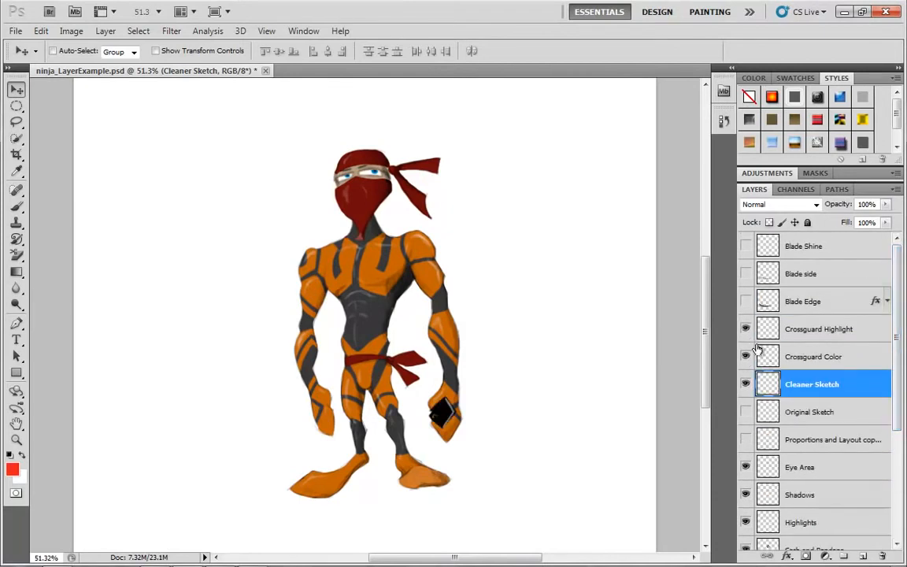
pyautogui.click(746, 302)
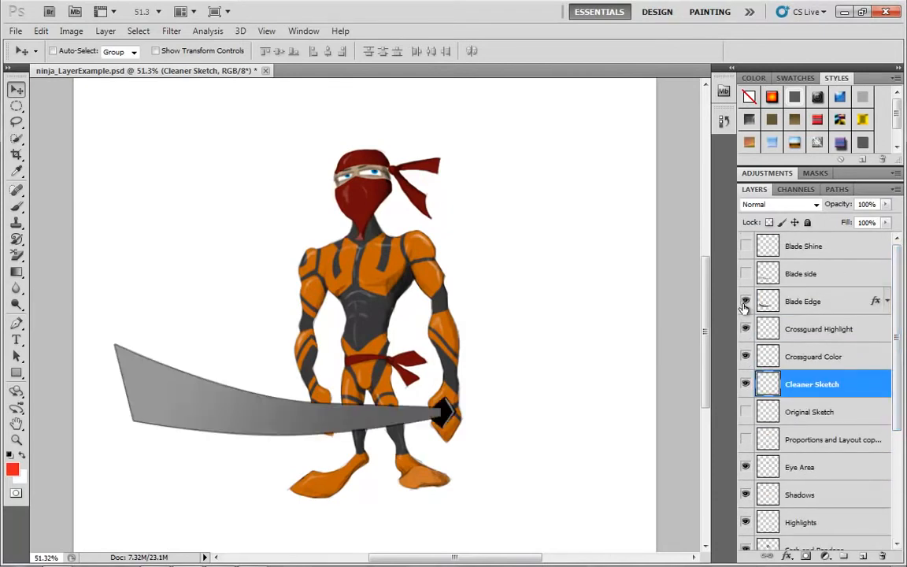
pyautogui.click(745, 273)
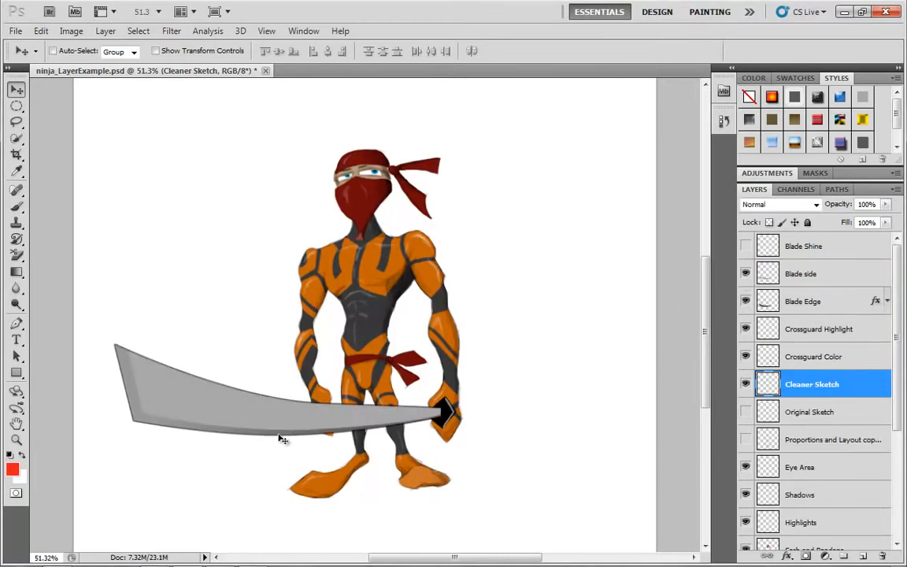
# Step: Hide the Blade side layer, briefly switch off Blade Edge's Stroke effect, and turn off its Gradient Overlay effect
pyautogui.click(884, 302)
pyautogui.click(745, 274)
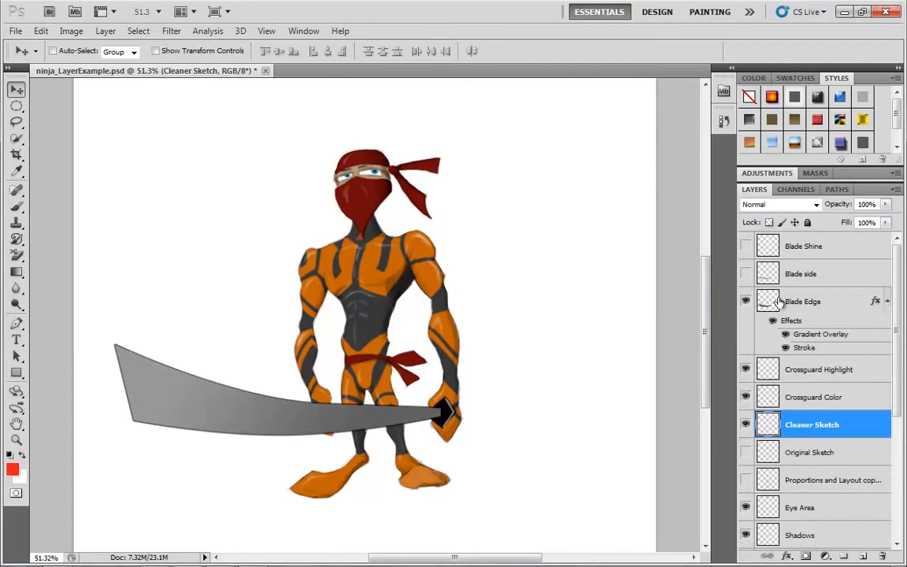
pyautogui.click(787, 349)
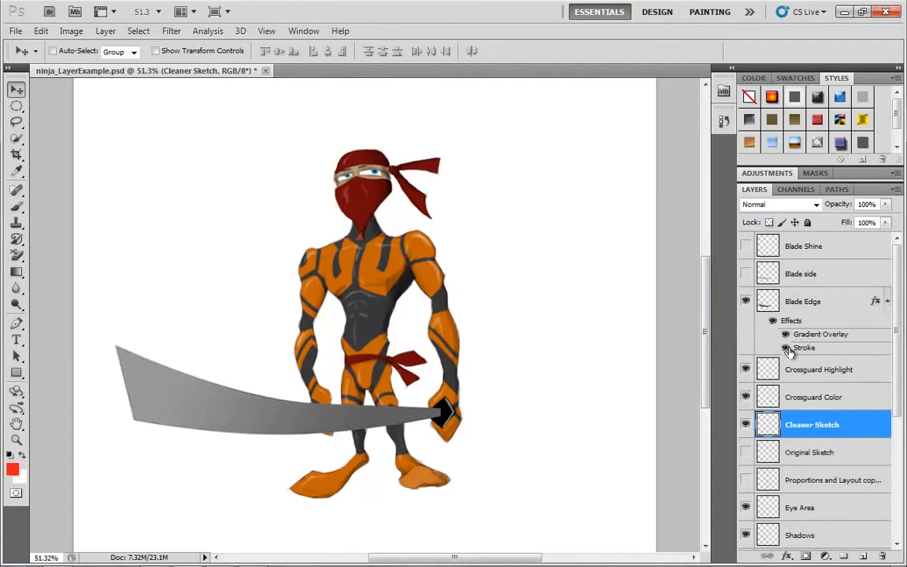
pyautogui.click(787, 349)
pyautogui.click(787, 336)
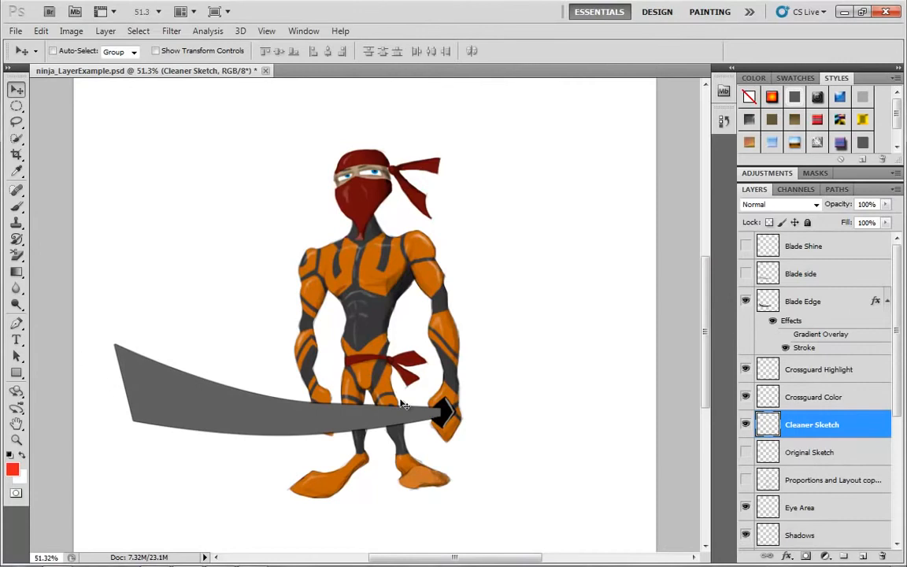
# Step: Show the Blade side and Blade Shine layers, and collapse the effects listed under Blade Edge
pyautogui.click(745, 274)
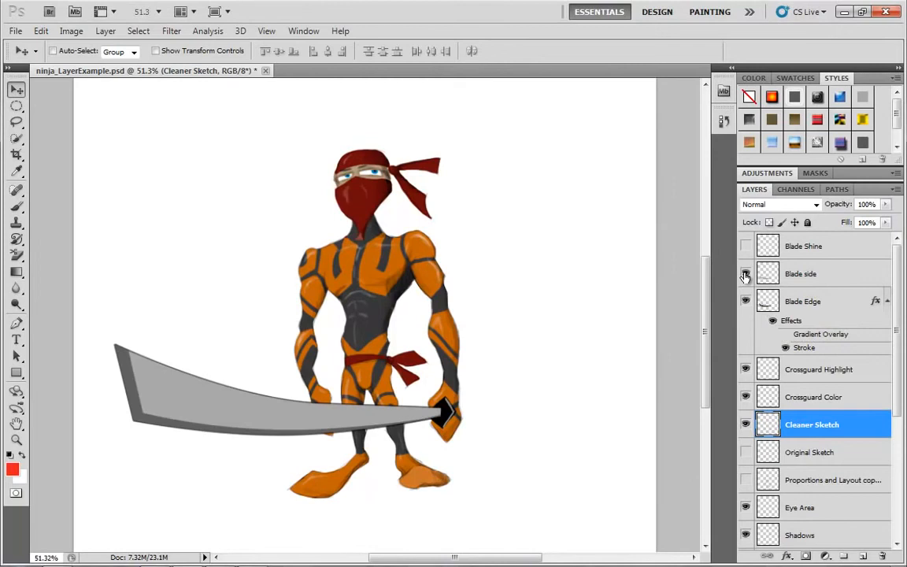
pyautogui.click(745, 246)
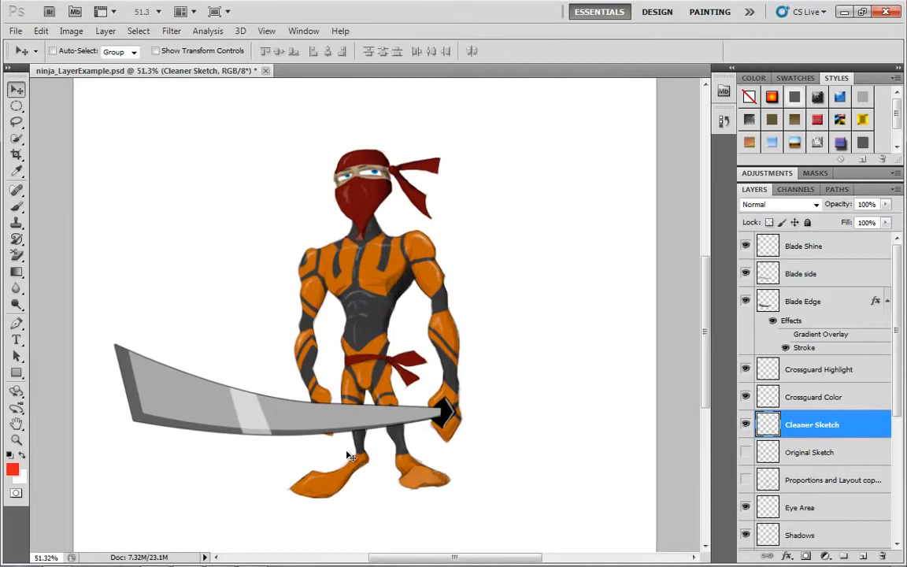
pyautogui.scroll(-2, 904, 285)
pyautogui.click(887, 279)
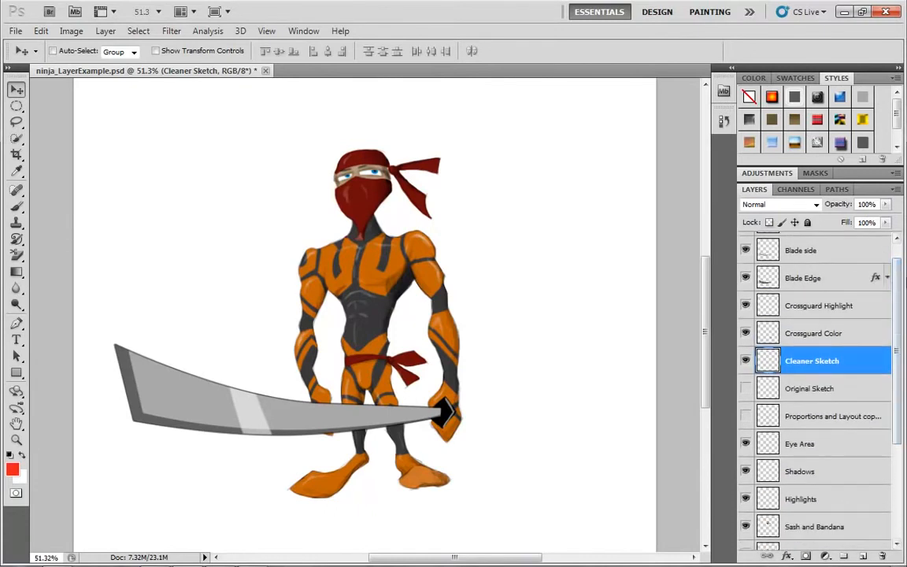
# Step: Select the Base Uniform Color, Armor Accents and Sash and Bandana layers together
pyautogui.moveTo(897, 295); pyautogui.dragTo(896, 440)
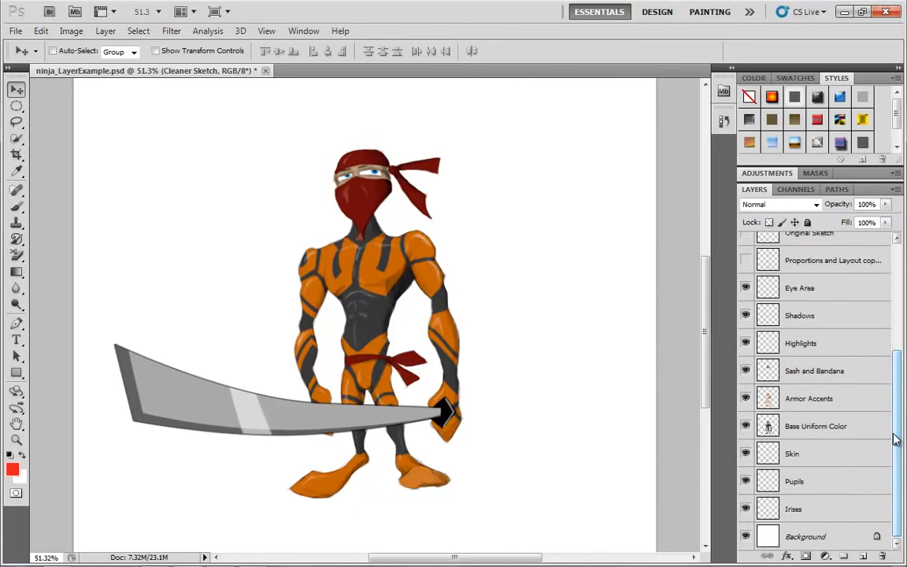
pyautogui.moveTo(897, 443); pyautogui.dragTo(906, 490)
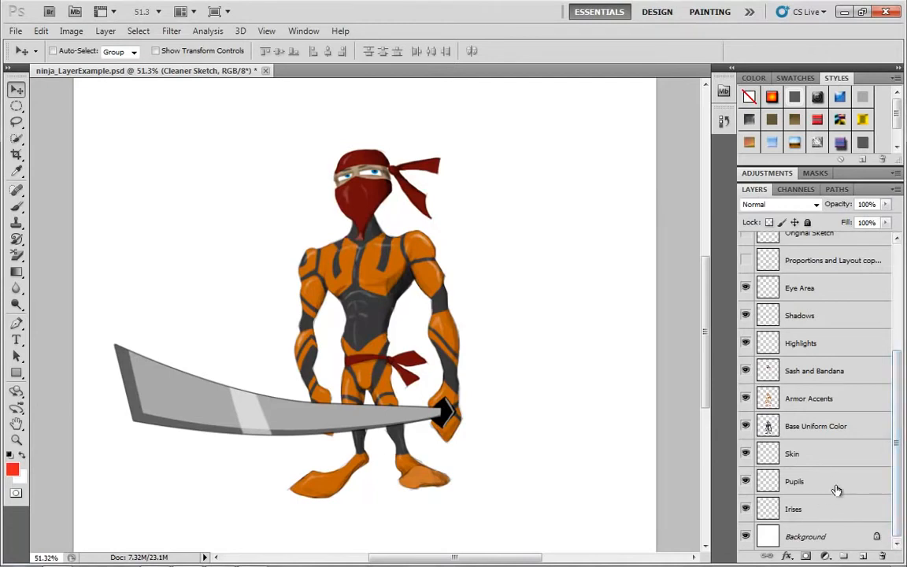
pyautogui.scroll(1, 837, 490)
pyautogui.click(821, 463)
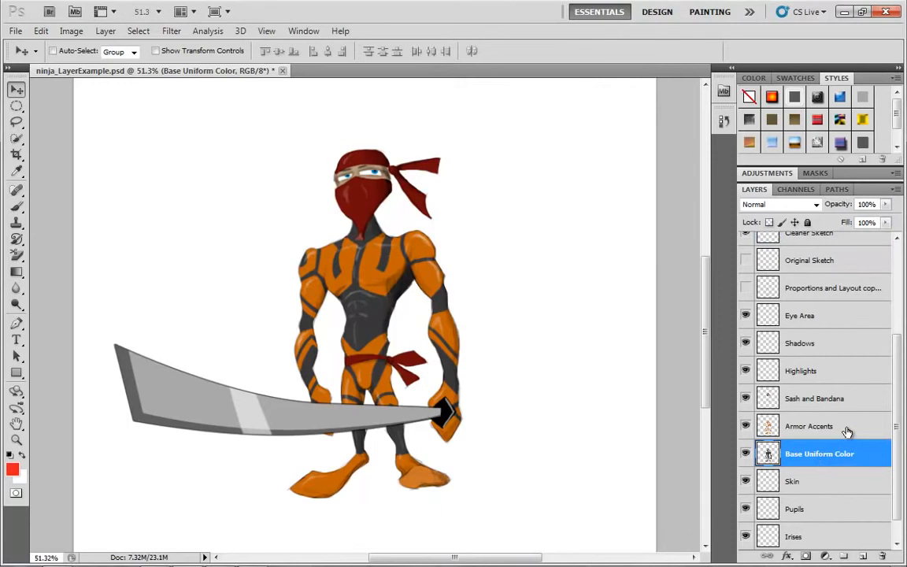
pyautogui.keyDown('shift'); pyautogui.click(847, 432); pyautogui.keyUp('shift')
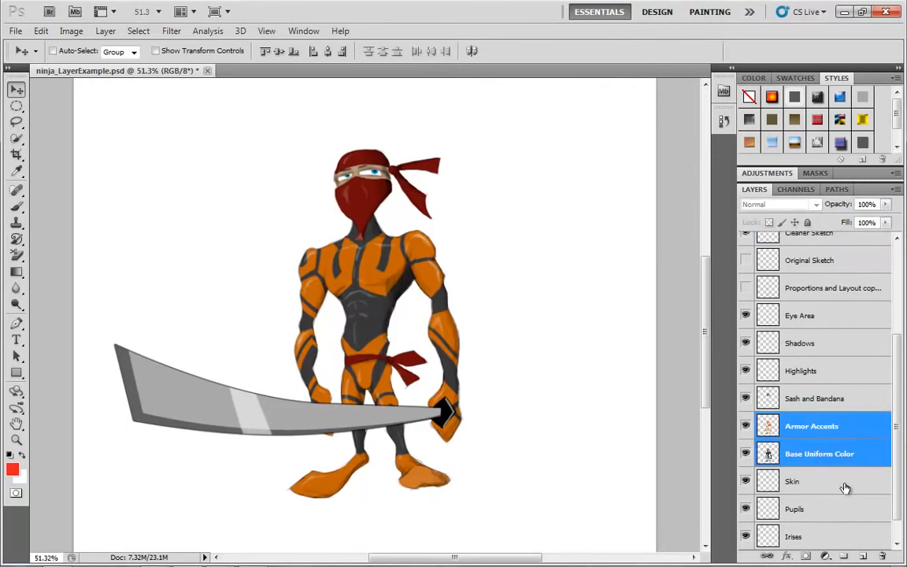
pyautogui.keyDown('shift'); pyautogui.click(834, 404); pyautogui.keyUp('shift')
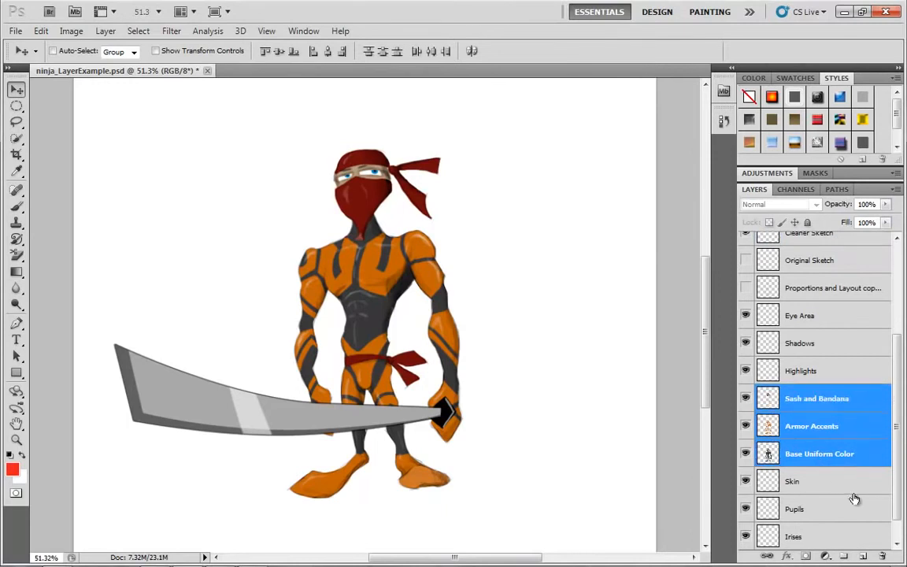
# Step: Put the three selected color layers into a new group and ungroup them again
pyautogui.moveTo(819, 457); pyautogui.dragTo(844, 556)
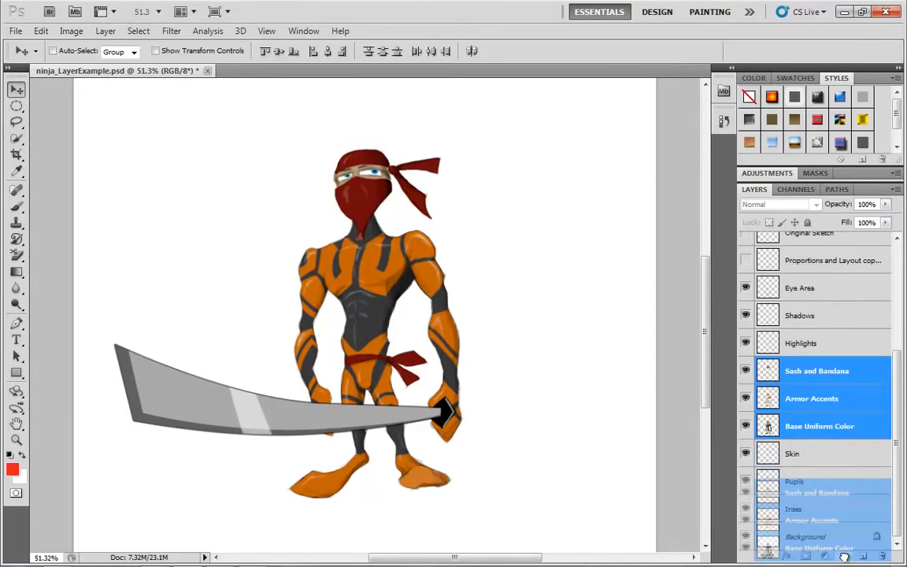
pyautogui.moveTo(844, 556); pyautogui.dragTo(848, 556)
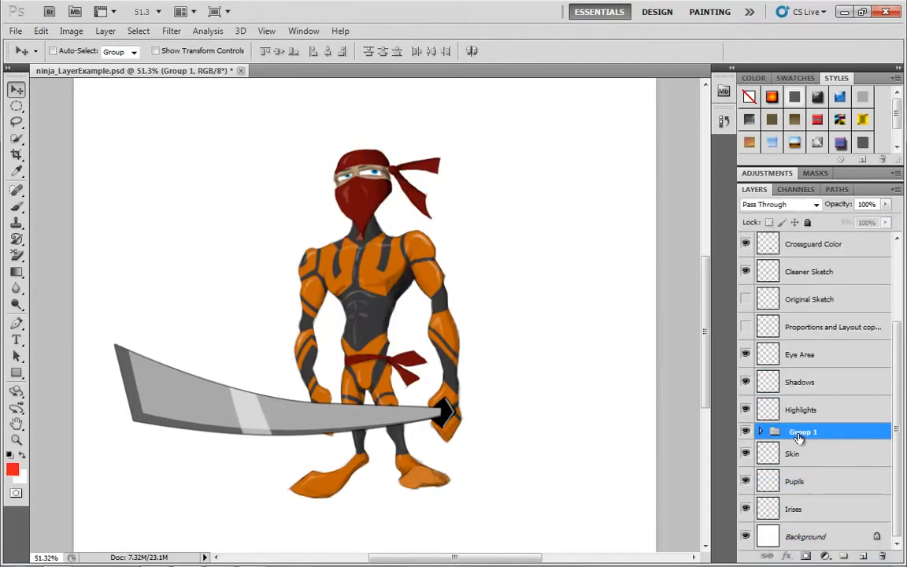
pyautogui.hotkey('ctrl', 'shift', 'g')
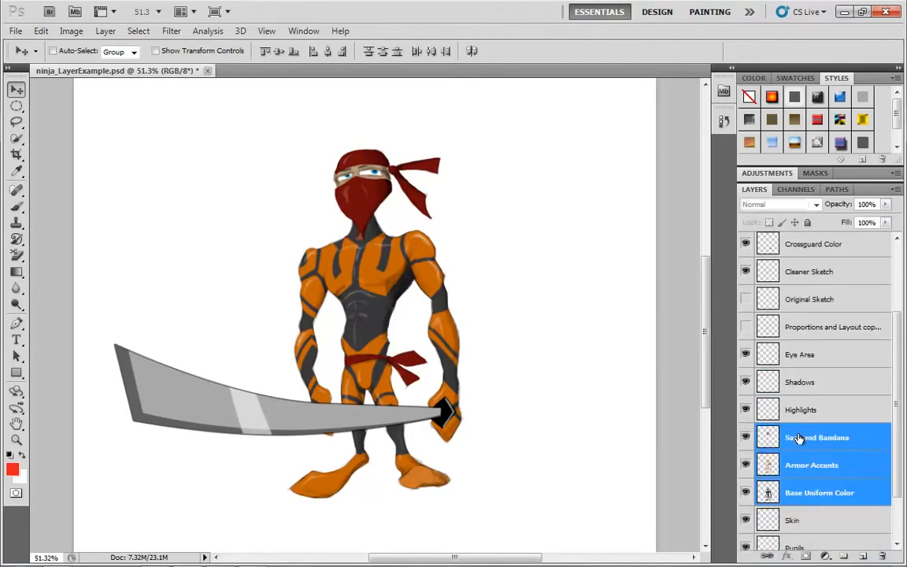
# Step: Create a new group named ArmorColors from the three selected layers
pyautogui.click(106, 30)
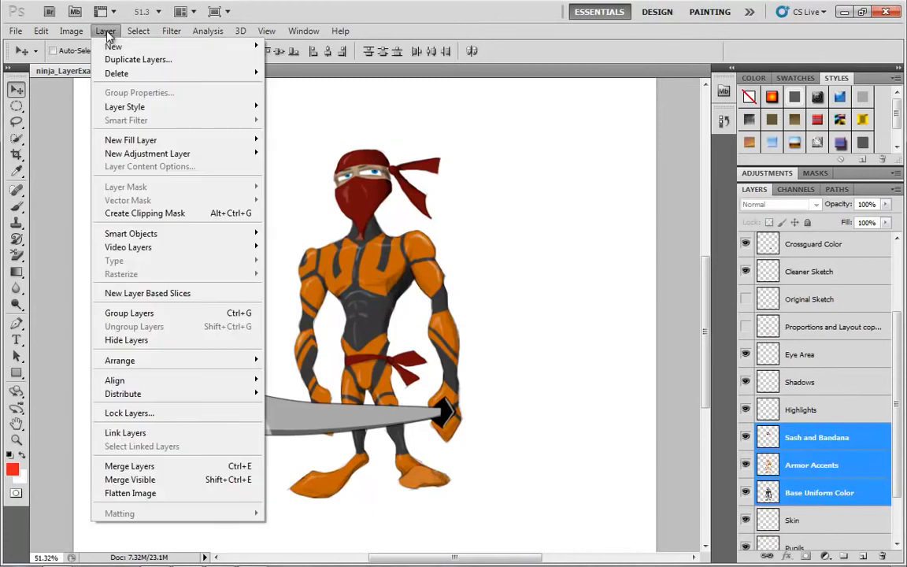
pyautogui.moveTo(118, 45)
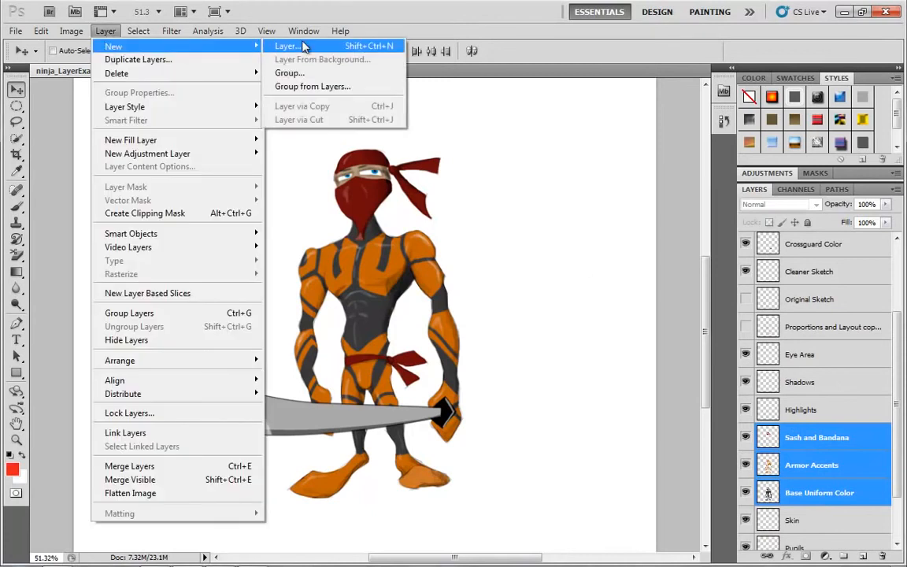
pyautogui.click(311, 88)
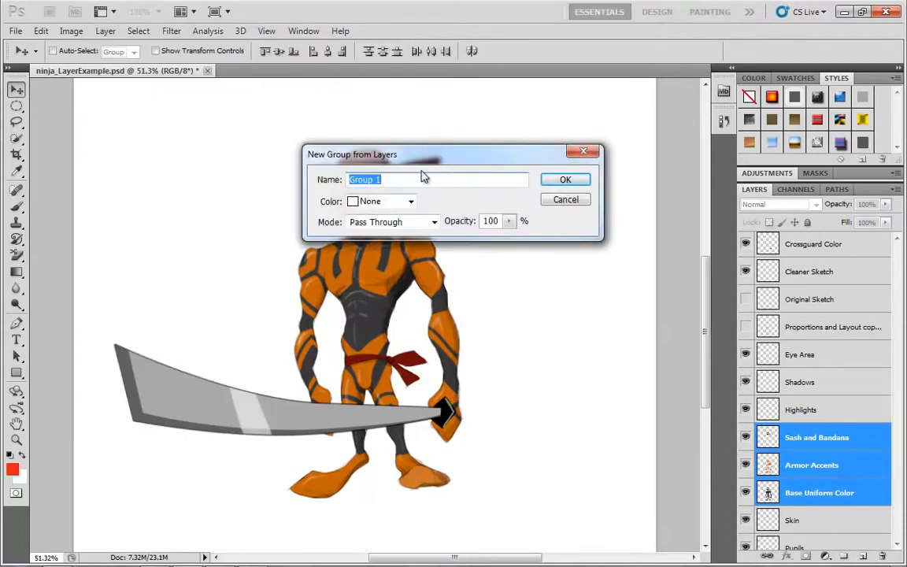
pyautogui.write('ArmorColors')
pyautogui.press('Return')
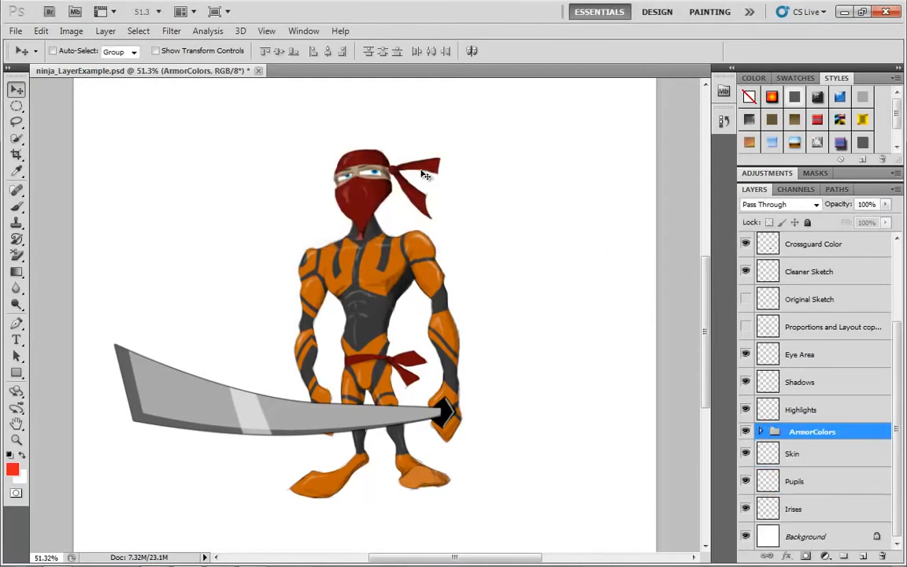
# Step: Expand and collapse the ArmorColors group to view its layers, and toggle its visibility off and on to compare
pyautogui.click(761, 433)
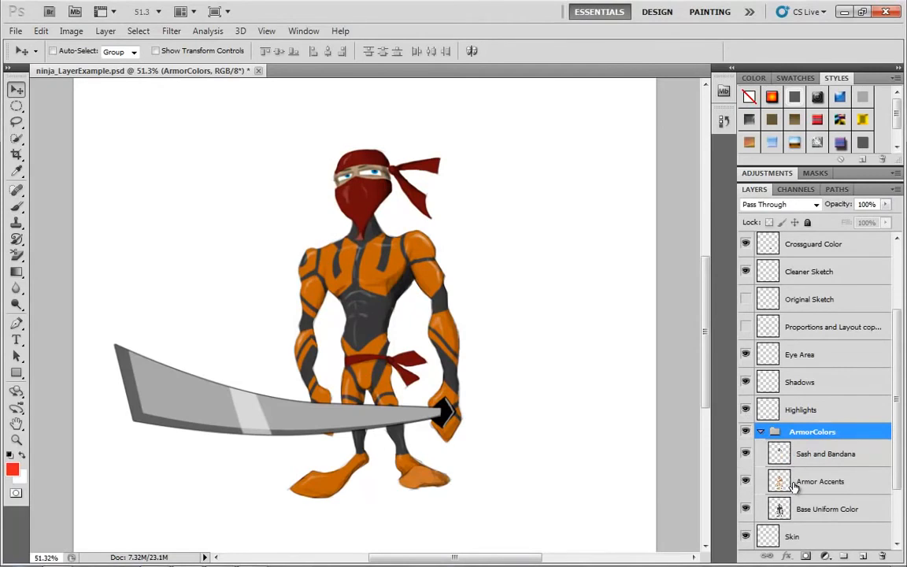
pyautogui.click(761, 432)
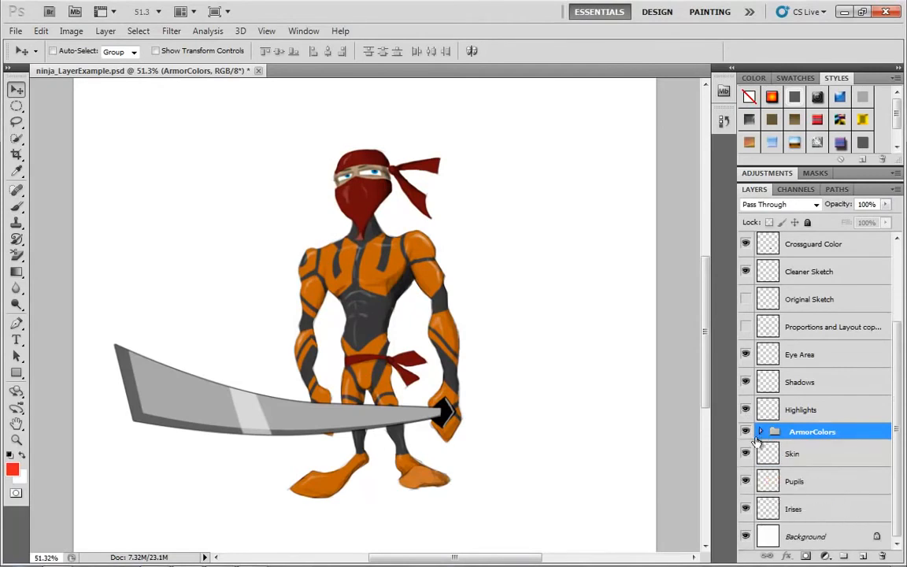
pyautogui.click(746, 433)
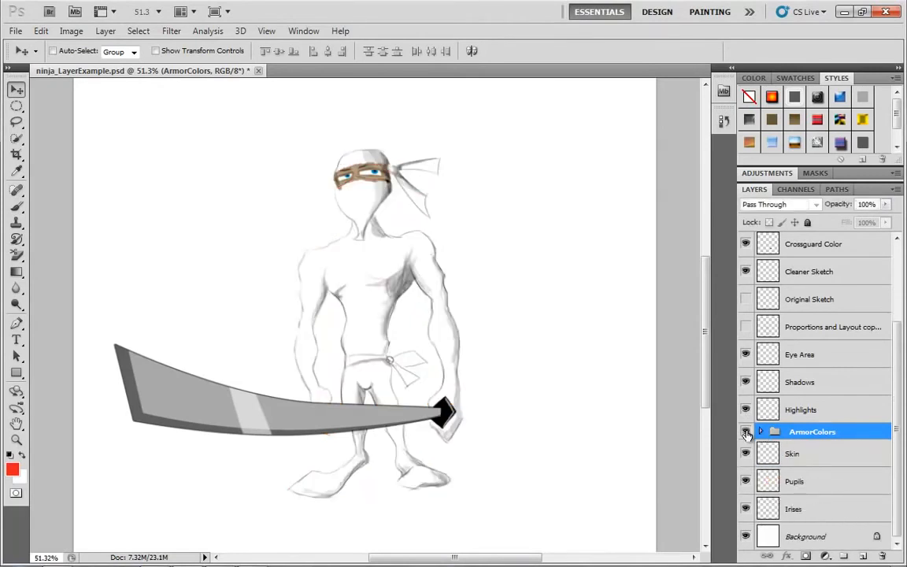
pyautogui.click(746, 433)
pyautogui.click(746, 433)
pyautogui.click(746, 432)
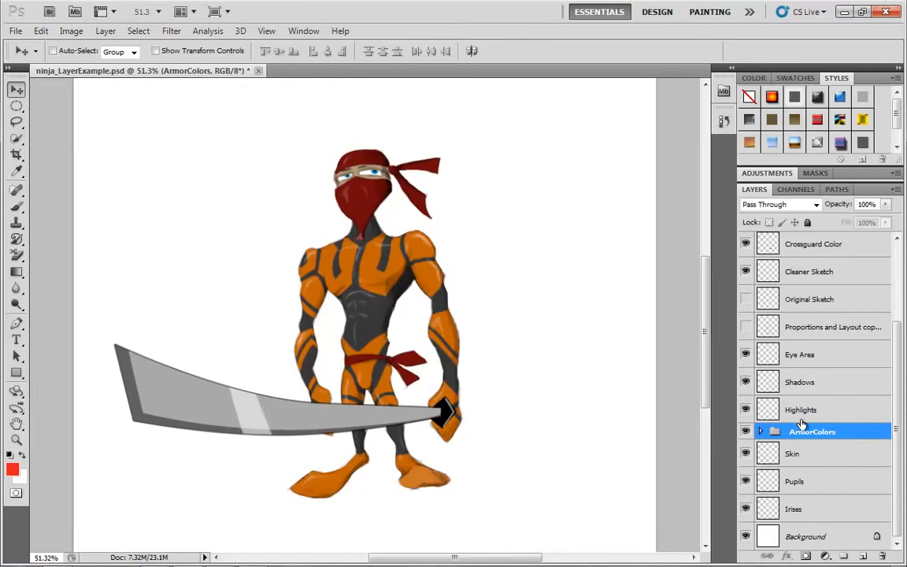
# Step: Select the Skin, Pupils and Irises layers and put them into a new group
pyautogui.click(826, 455)
pyautogui.click(820, 481)
pyautogui.click(828, 512)
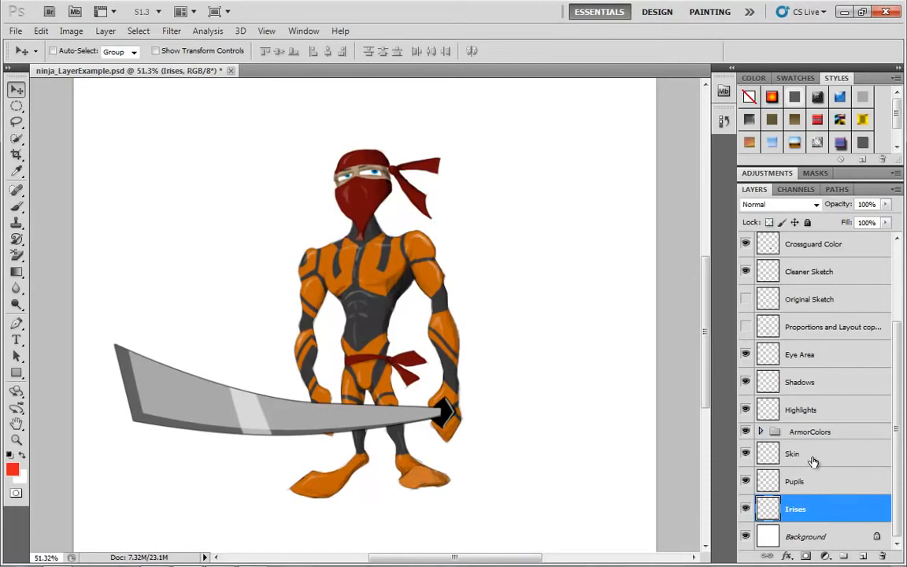
pyautogui.click(760, 460)
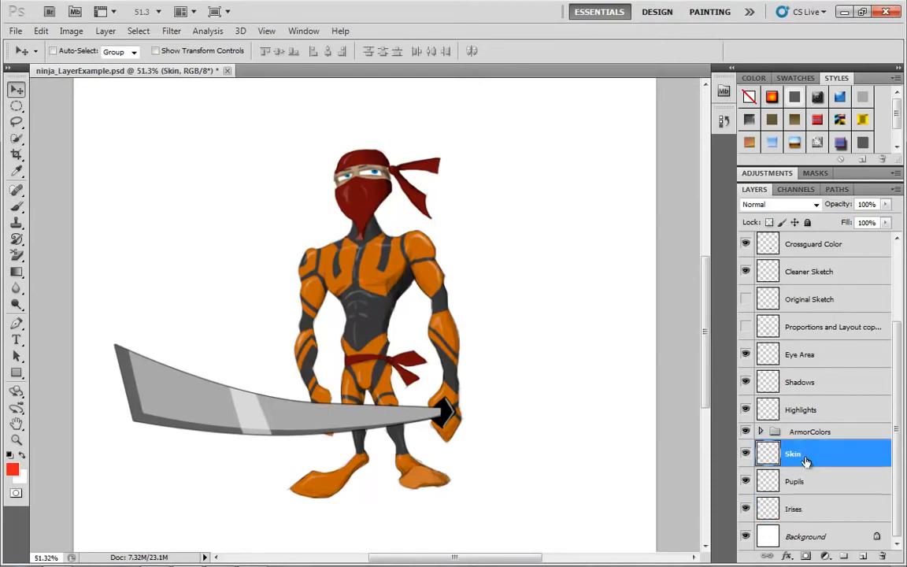
pyautogui.keyDown('shift'); pyautogui.click(818, 513); pyautogui.keyUp('shift')
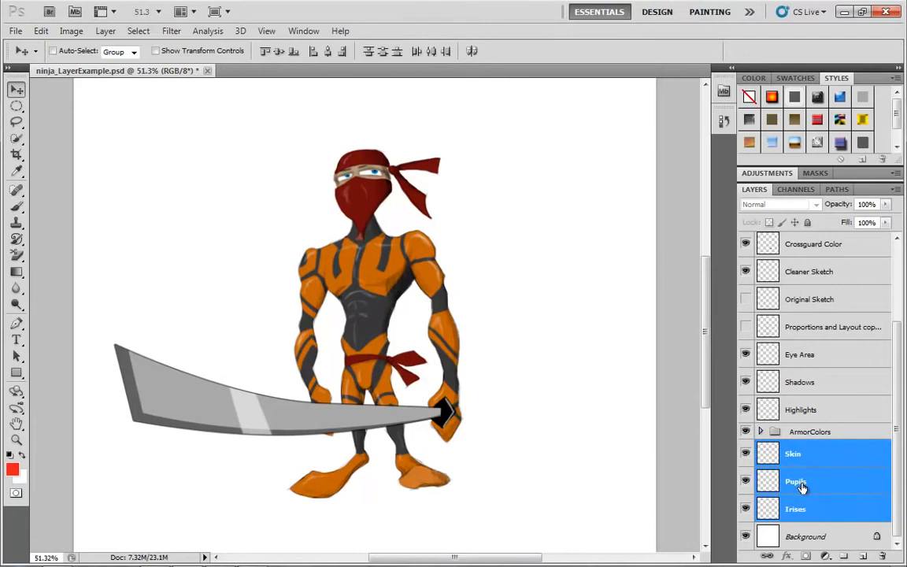
pyautogui.moveTo(800, 510); pyautogui.dragTo(843, 556)
# Step: Rename the group holding the skin and eye layers as Exposed Face
pyautogui.doubleClick(804, 514)
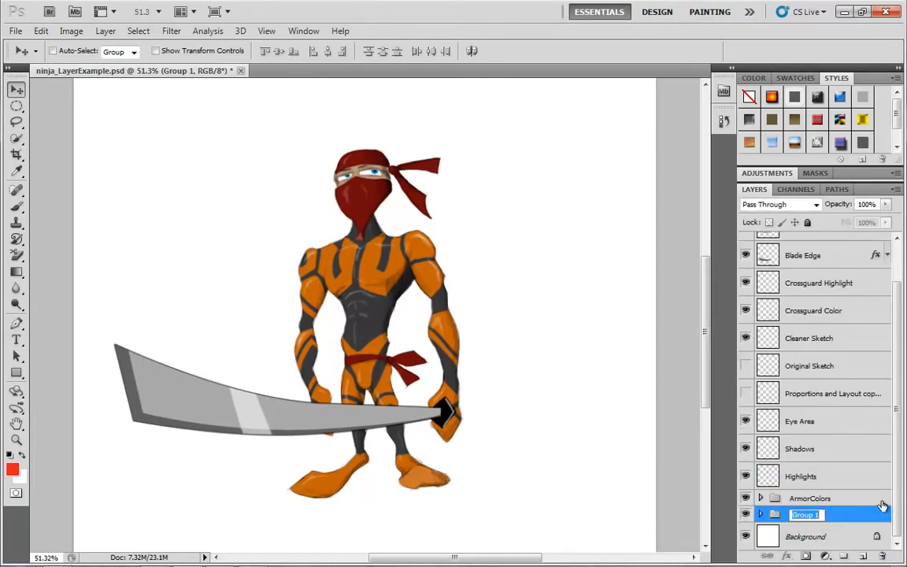
pyautogui.write('Exposed Face')
pyautogui.press('Return')
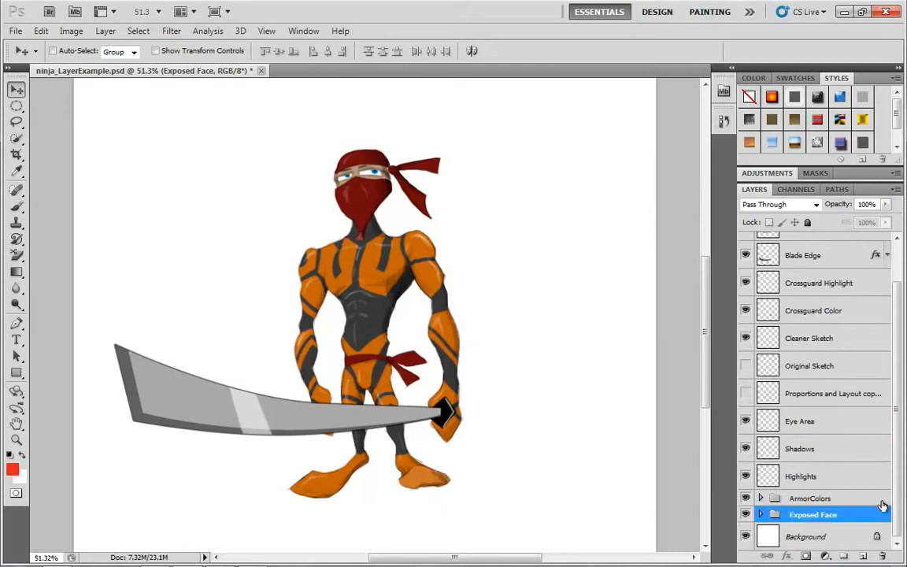
# Step: Rename the ArmorColors group as Armor Colors and select the Exposed Face group
pyautogui.doubleClick(812, 500)
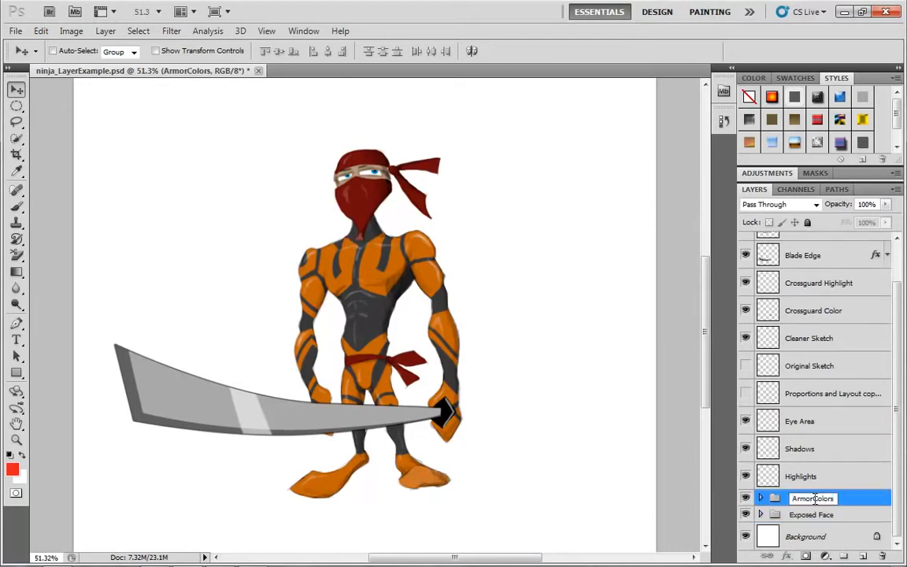
pyautogui.press('Return')
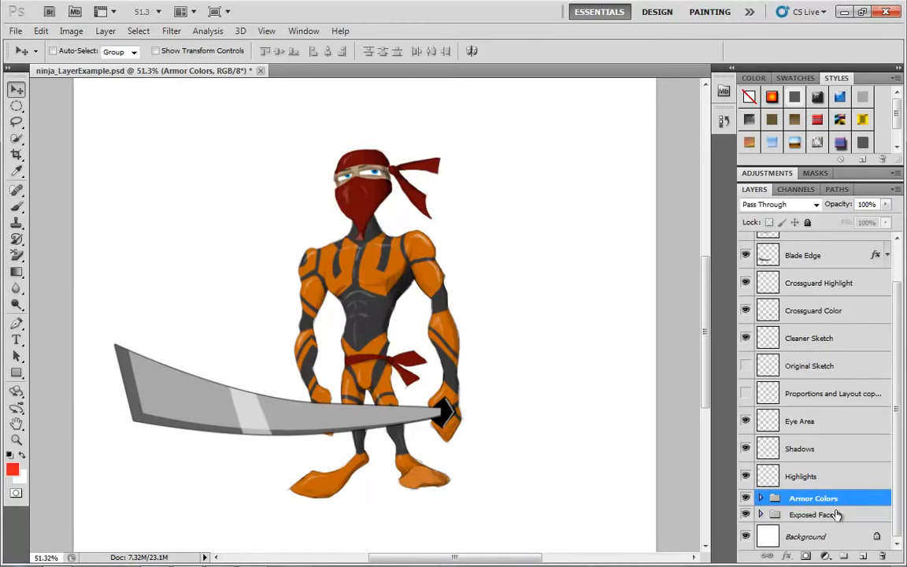
pyautogui.click(795, 514)
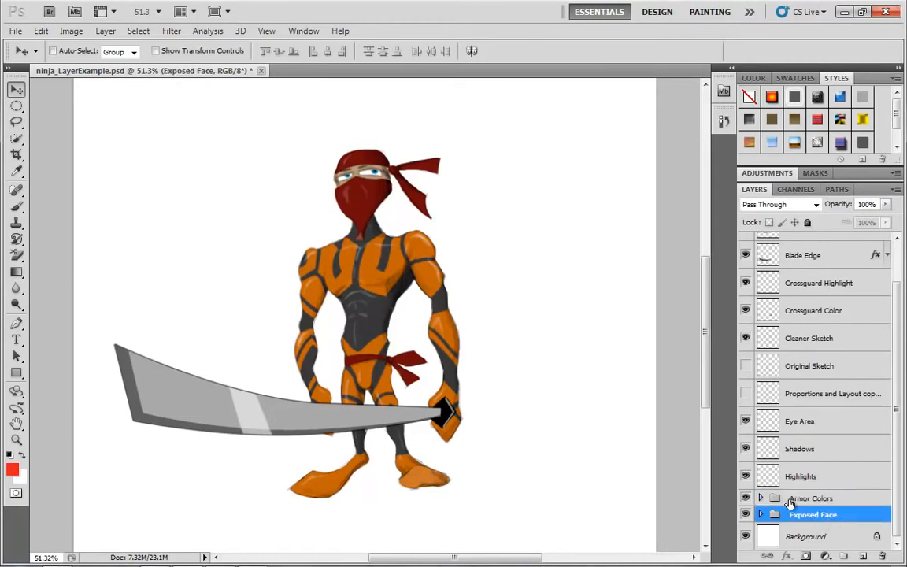
# Step: Move the Exposed Face group above Armor Colors and return it to just above the Background layer
pyautogui.moveTo(791, 504); pyautogui.dragTo(796, 490)
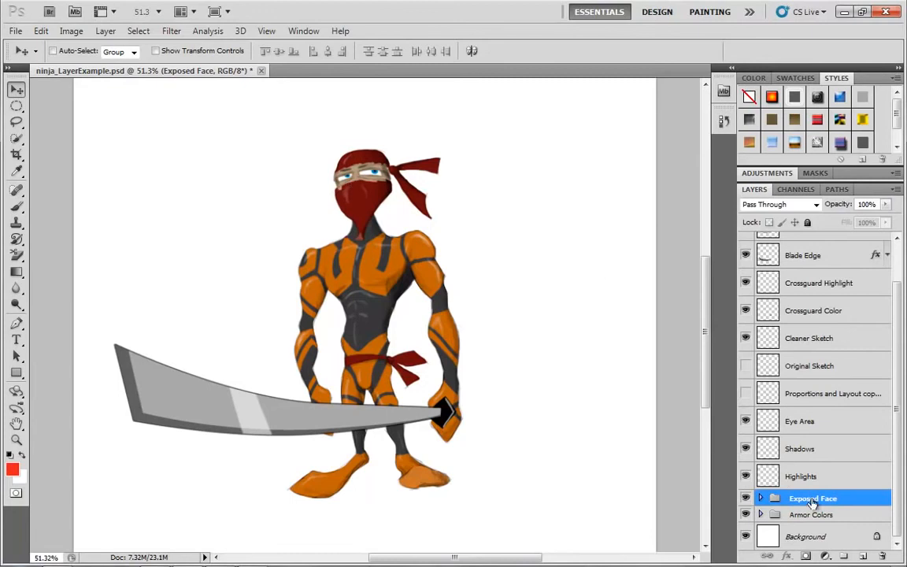
pyautogui.moveTo(816, 504); pyautogui.dragTo(812, 526)
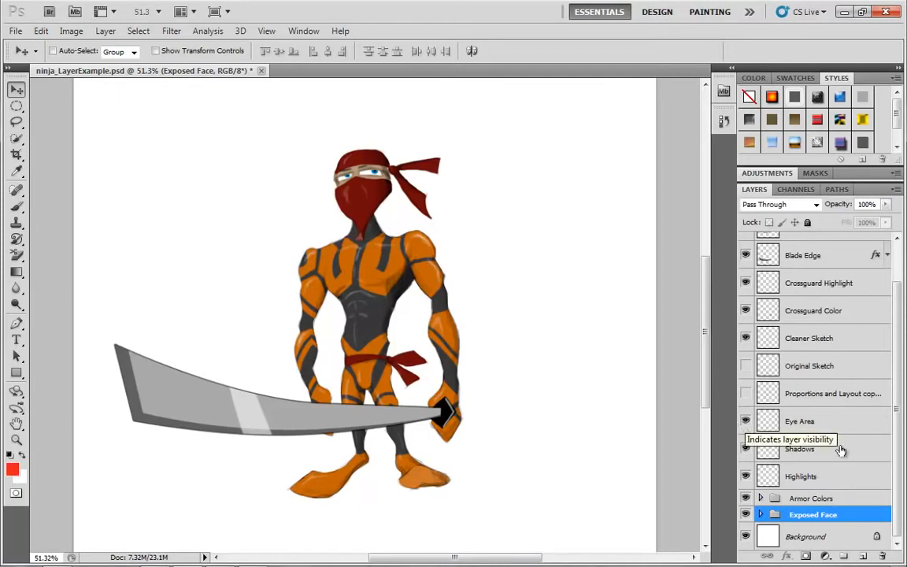
# Step: Put the Eye Area, Shadows and Highlights layers into a new group and rename it Shading
pyautogui.click(784, 451)
pyautogui.click(812, 479)
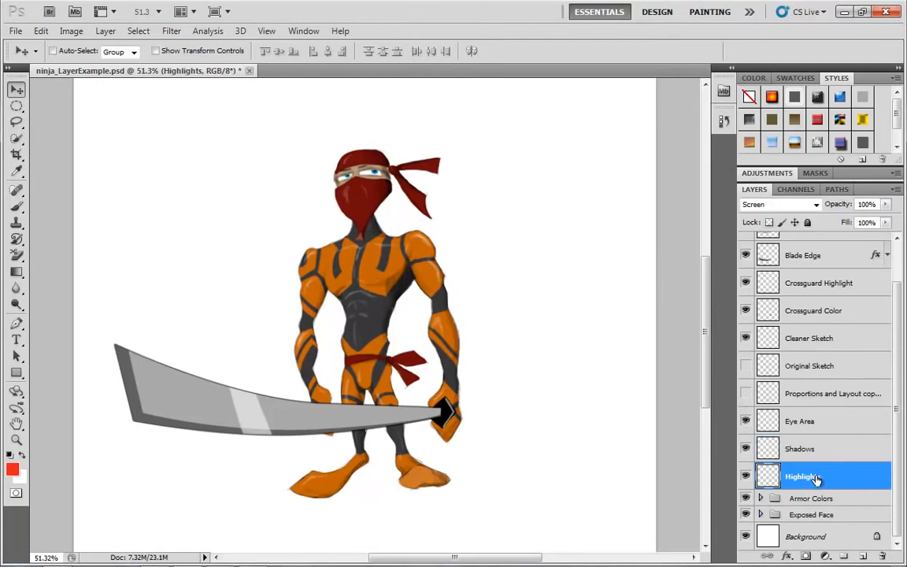
pyautogui.keyDown('shift'); pyautogui.click(820, 430); pyautogui.keyUp('shift')
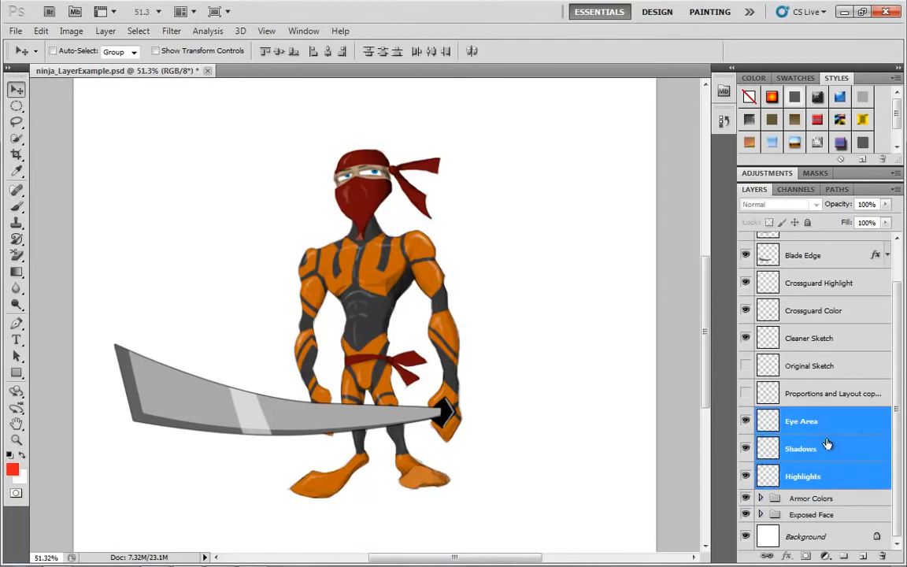
pyautogui.moveTo(818, 479); pyautogui.dragTo(843, 556)
pyautogui.doubleClick(808, 461)
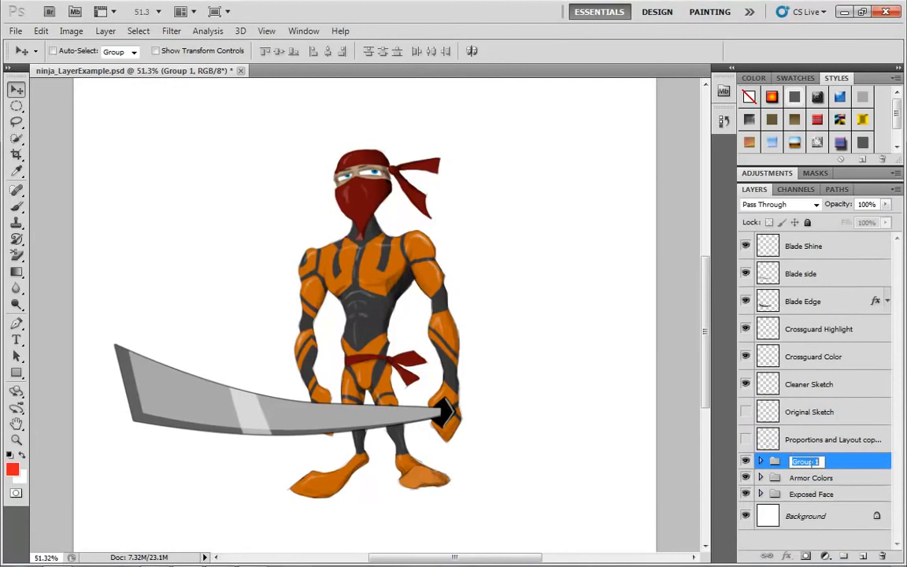
pyautogui.write('Shading')
pyautogui.press('Return')
# Step: Toggle the Shading group's visibility off and on twice to compare the ninja with and without shading
pyautogui.click(746, 462)
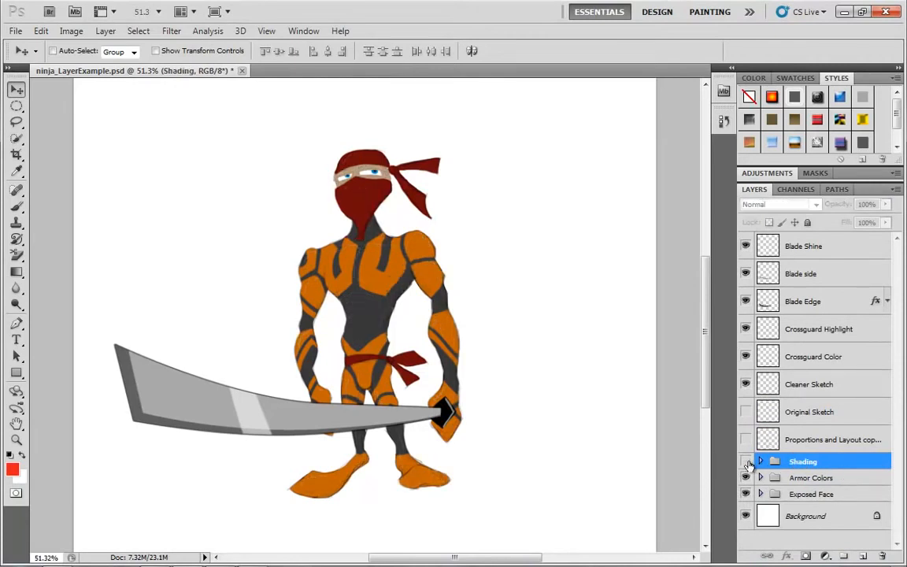
pyautogui.click(746, 462)
pyautogui.click(746, 463)
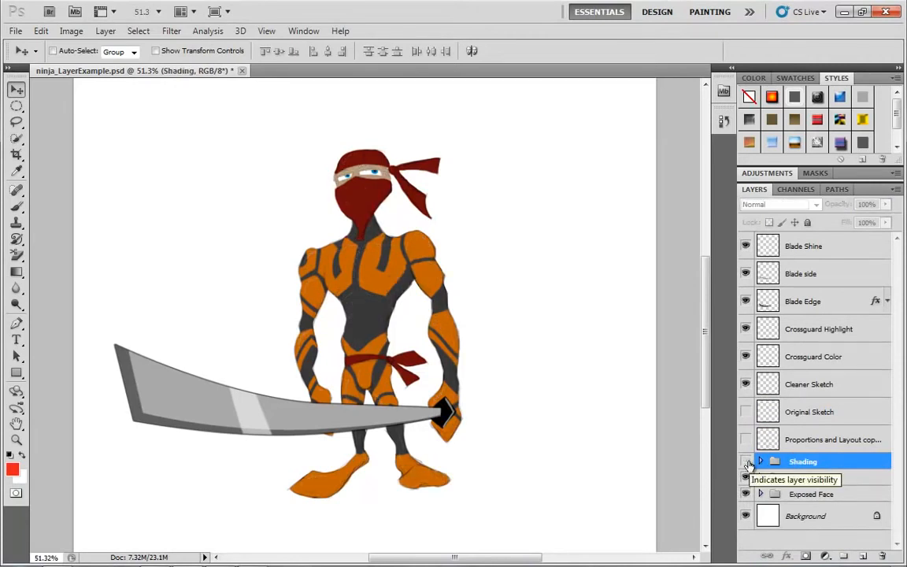
pyautogui.click(746, 463)
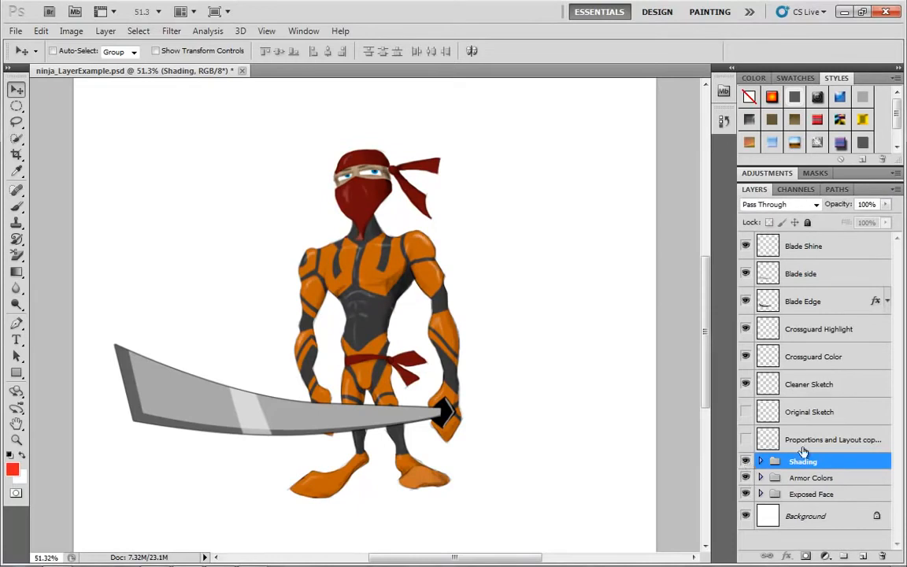
# Step: Show and hide the Proportions and Layout copy and Original Sketch layers to view the rough sketch lines
pyautogui.click(771, 441)
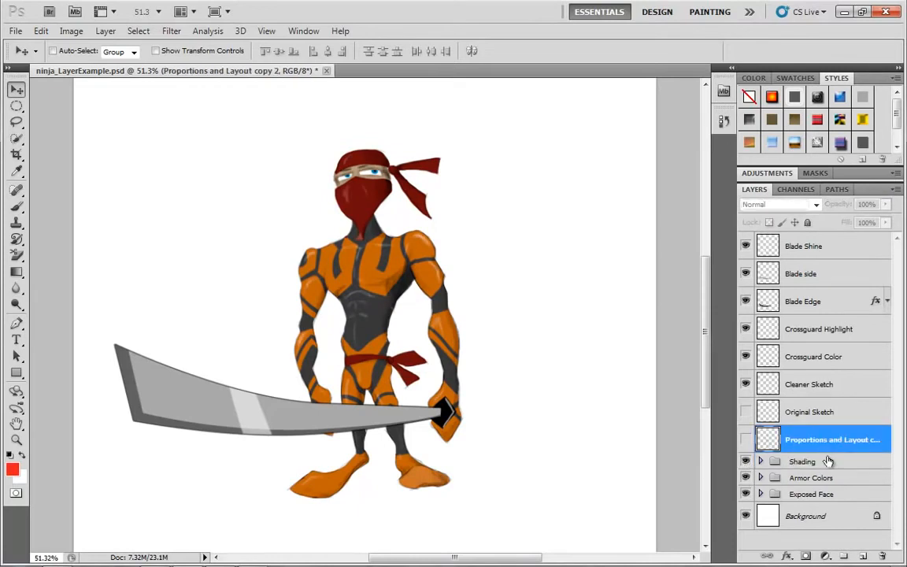
pyautogui.click(746, 439)
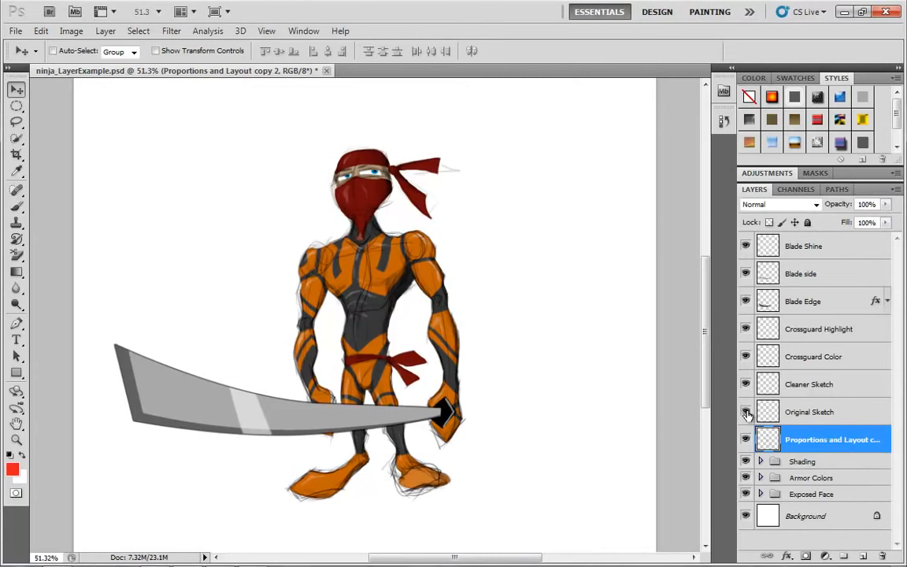
pyautogui.click(745, 439)
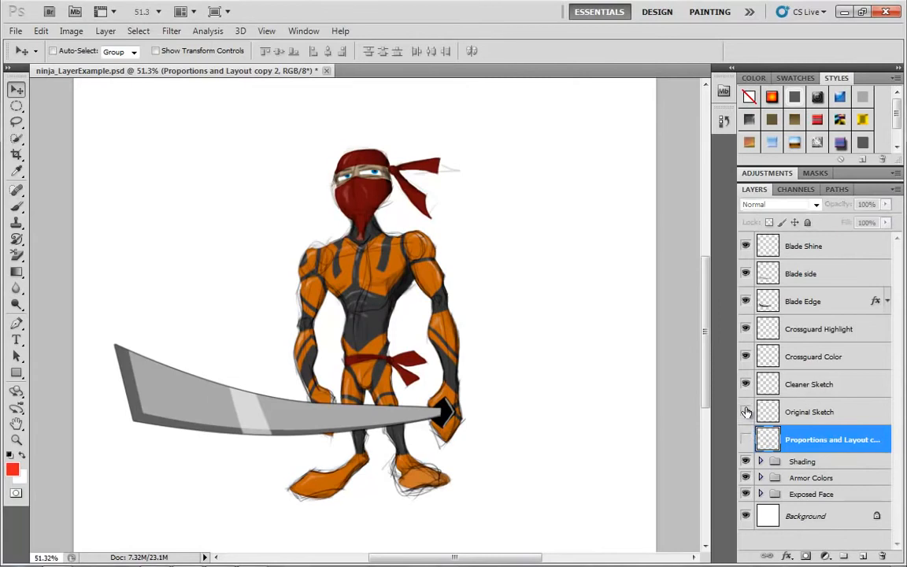
pyautogui.click(746, 412)
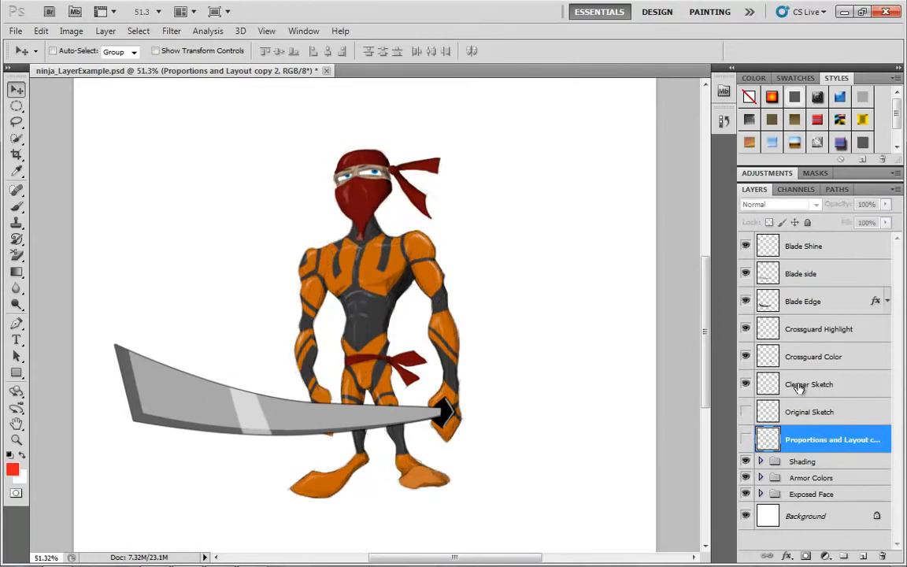
# Step: Put the Cleaner Sketch, Original Sketch and Proportions and Layout layers into a new group and rename it Sketches & Lines
pyautogui.click(798, 385)
pyautogui.click(794, 411)
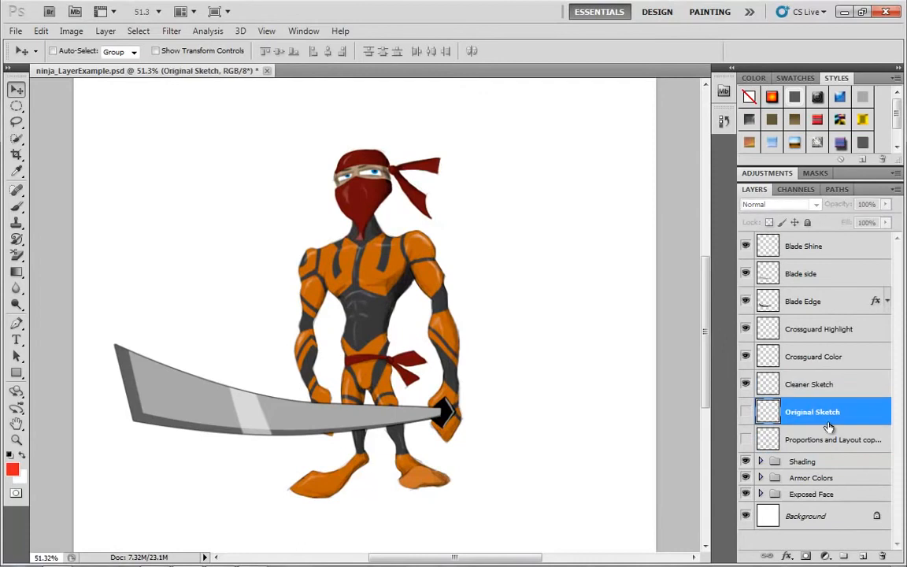
pyautogui.click(815, 440)
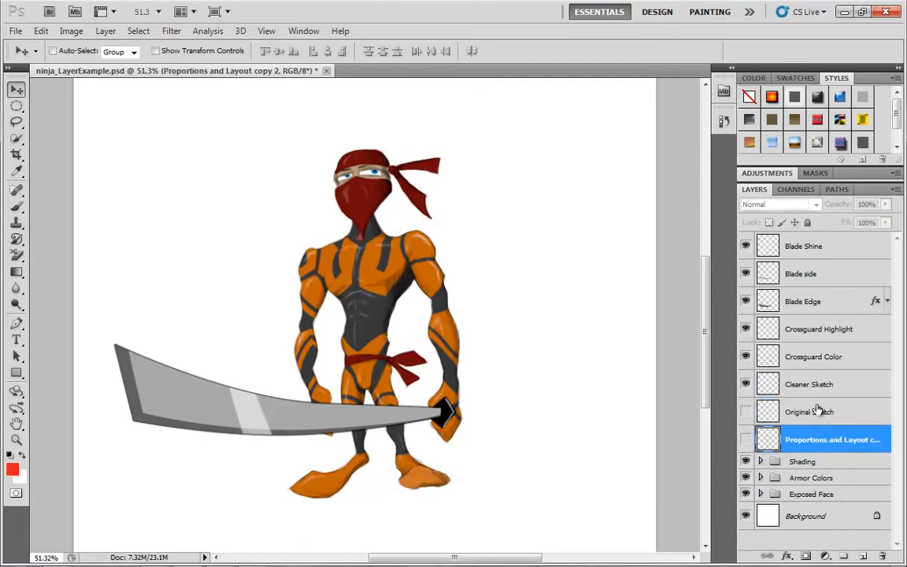
pyautogui.keyDown('shift'); pyautogui.click(792, 386); pyautogui.keyUp('shift')
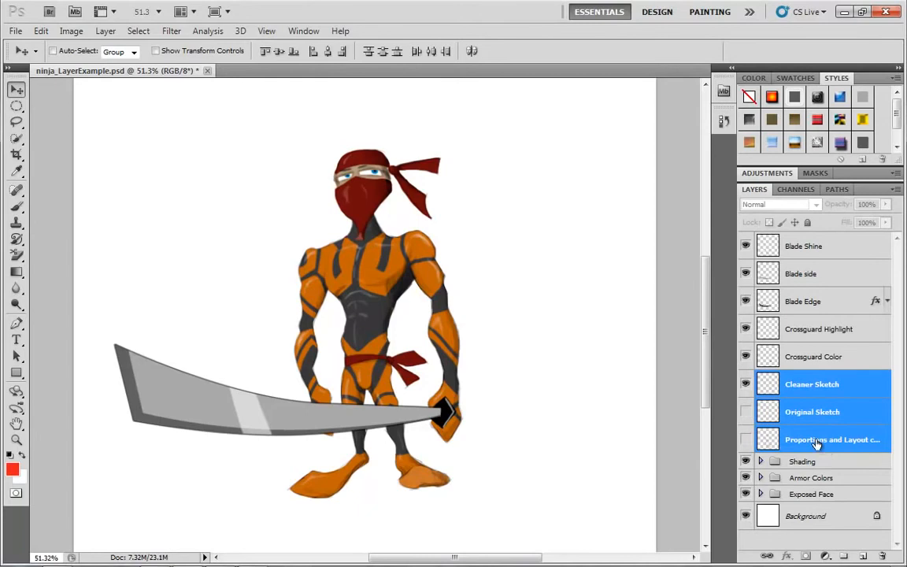
pyautogui.moveTo(841, 446); pyautogui.dragTo(843, 556)
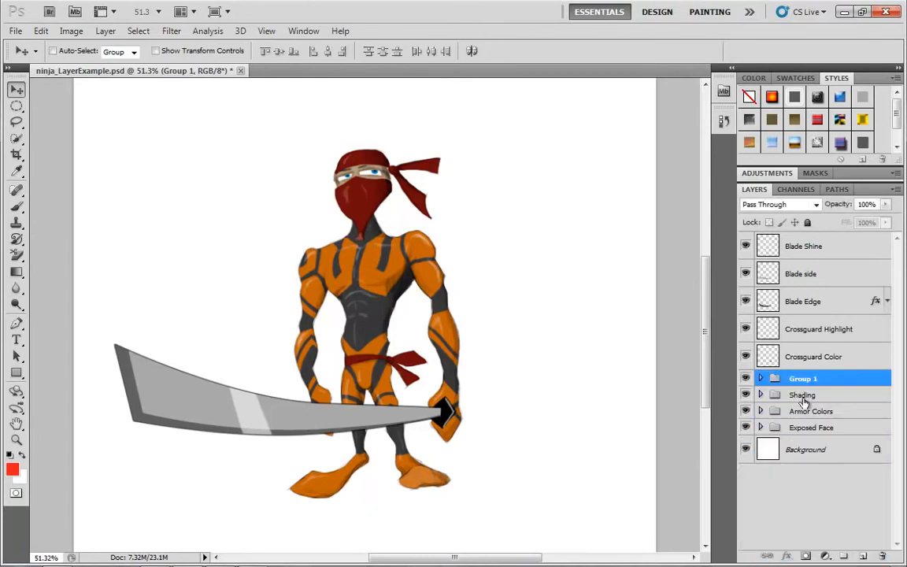
pyautogui.doubleClick(805, 379)
pyautogui.write('Sketches & Lines')
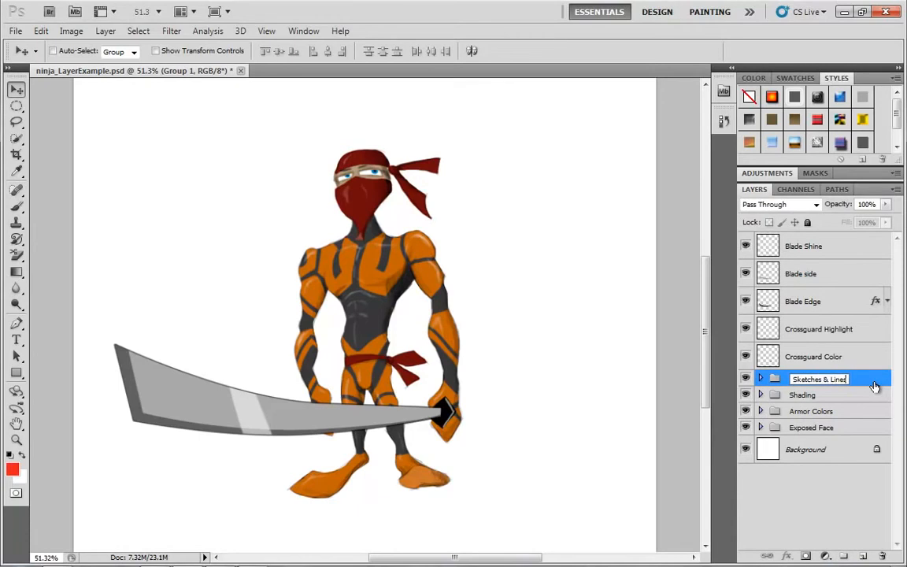
pyautogui.press('Return')
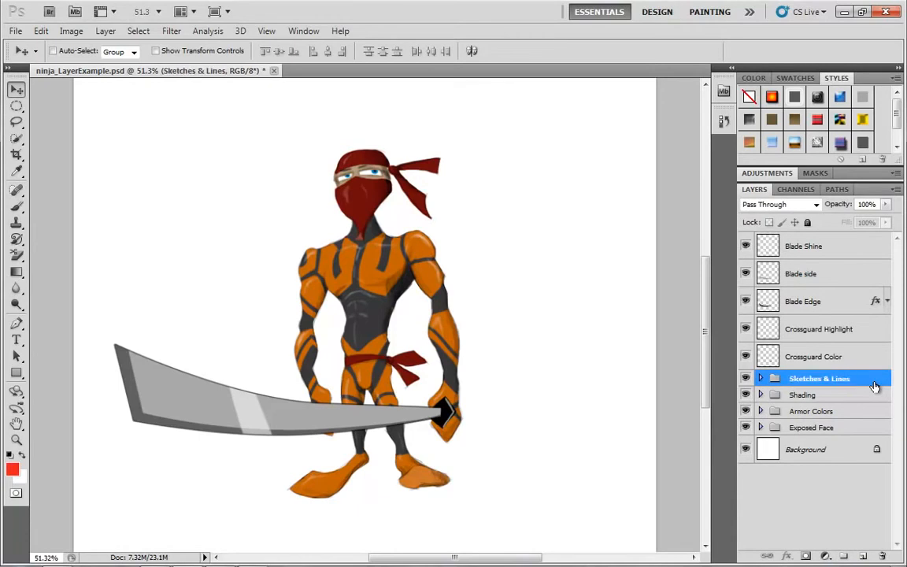
# Step: Move the Crossguard Highlight layer between Blade Shine and Blade side in the layer stack
pyautogui.click(813, 358)
pyautogui.click(821, 329)
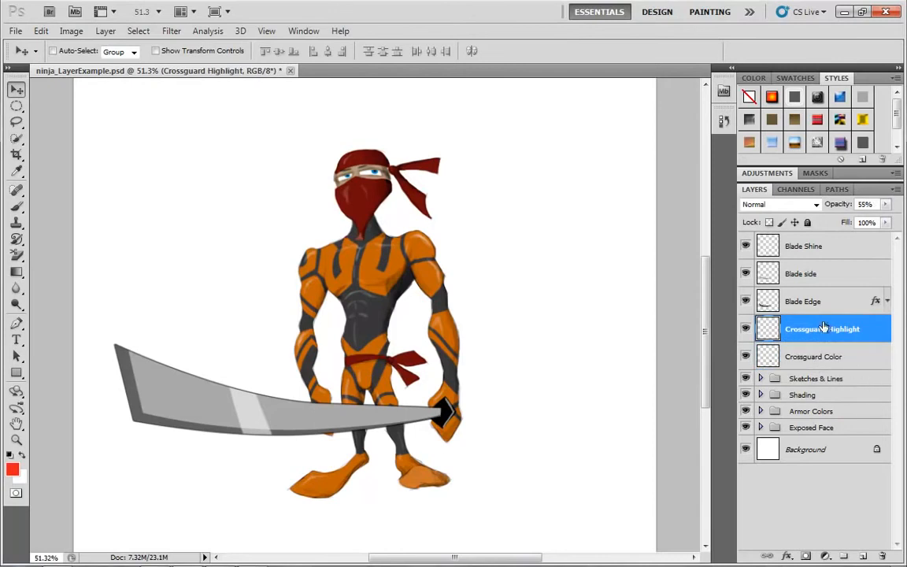
pyautogui.click(850, 301)
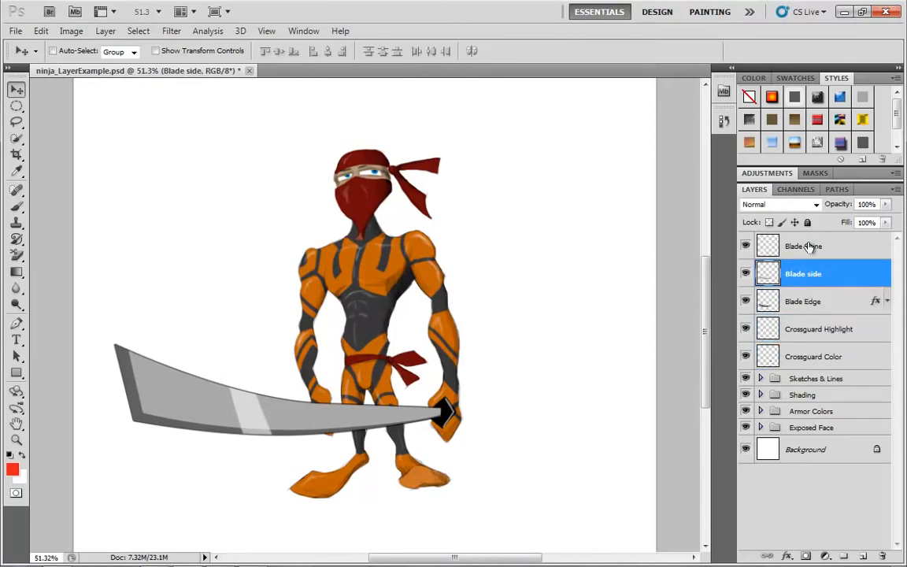
pyautogui.click(832, 337)
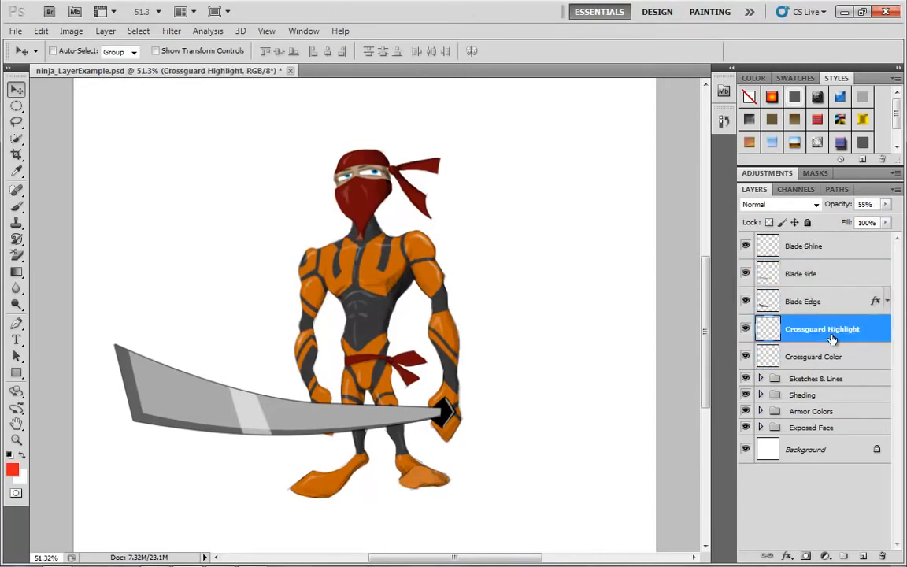
pyautogui.moveTo(825, 339); pyautogui.dragTo(820, 265)
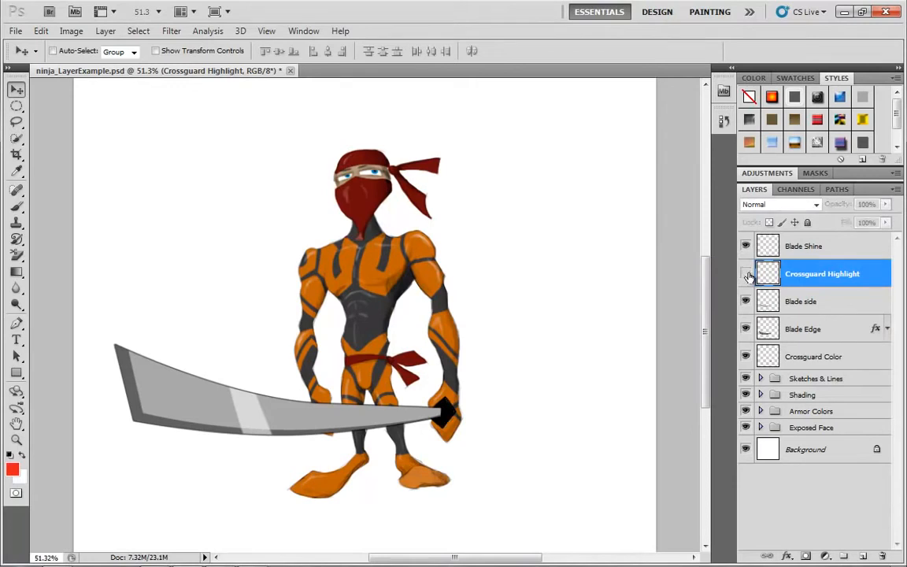
# Step: Put the Blade side, Blade Edge and Crossguard Color layers into a new group and rename it Sword Color
pyautogui.click(823, 302)
pyautogui.click(839, 336)
pyautogui.click(838, 363)
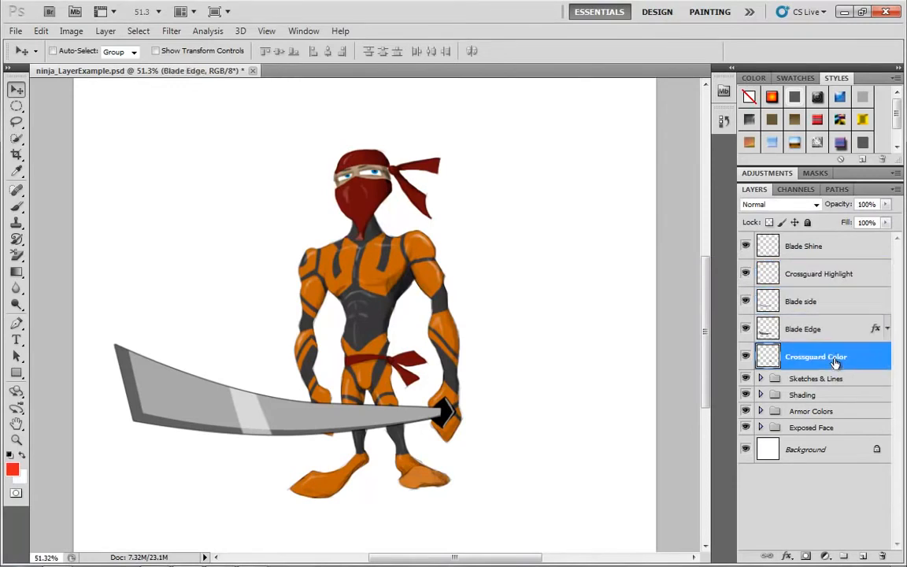
pyautogui.keyDown('shift'); pyautogui.click(829, 304); pyautogui.keyUp('shift')
pyautogui.moveTo(777, 361); pyautogui.dragTo(844, 557)
pyautogui.doubleClick(804, 295)
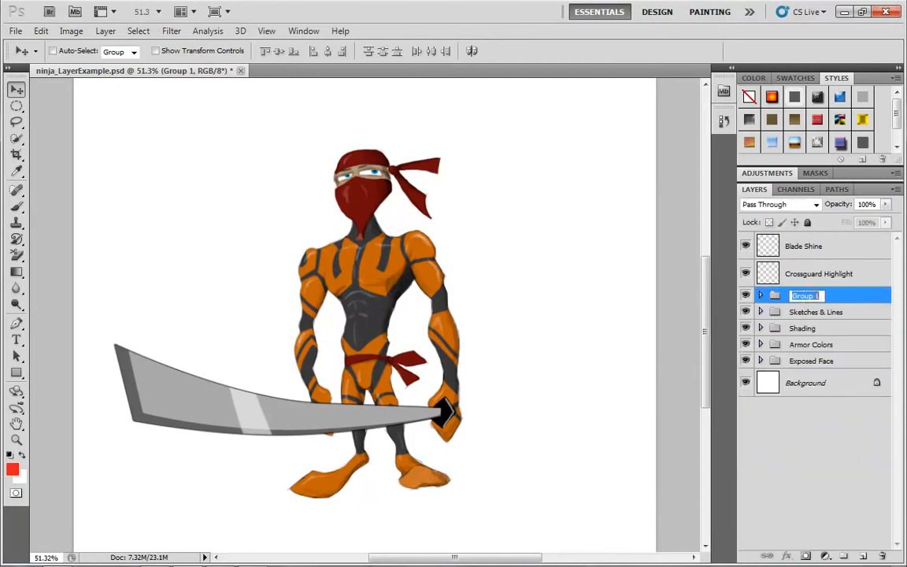
pyautogui.write('Sword Color')
pyautogui.press('Return')
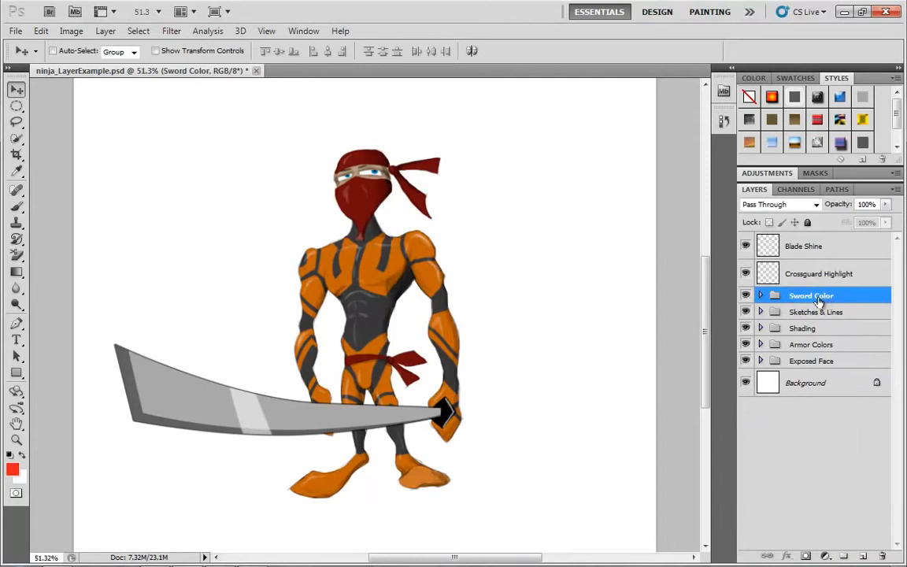
# Step: Put the Blade Shine and Crossguard Highlight layers into a new group and rename it Sword Shading
pyautogui.click(824, 245)
pyautogui.keyDown('shift'); pyautogui.click(826, 274); pyautogui.keyUp('shift')
pyautogui.moveTo(827, 280); pyautogui.dragTo(805, 556)
pyautogui.doubleClick(806, 241)
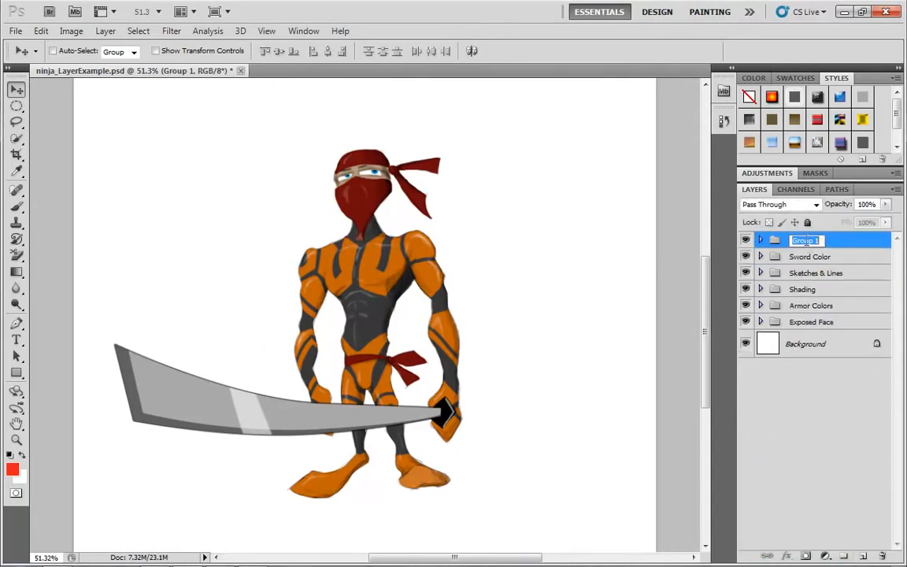
pyautogui.write('Sword Shad')
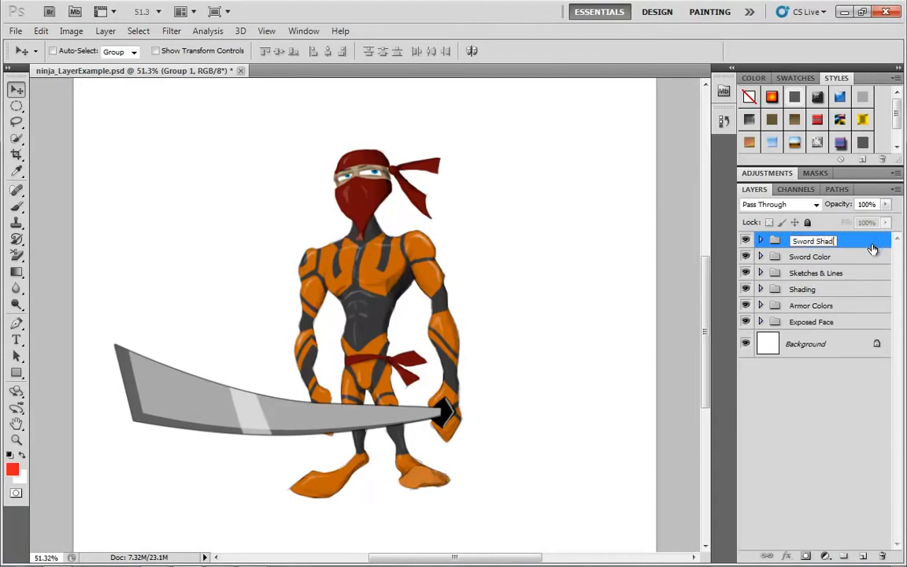
pyautogui.write('ing')
pyautogui.press('Return')
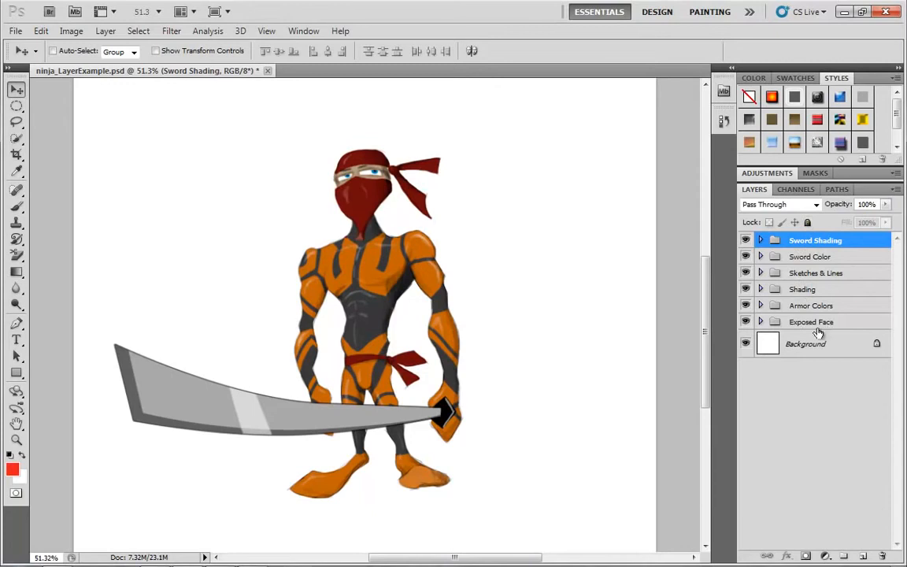
# Step: Expand the Armor Colors group, toggle the Armor Accents and Base Uniform Color layers off and on, and collapse it again
pyautogui.click(761, 305)
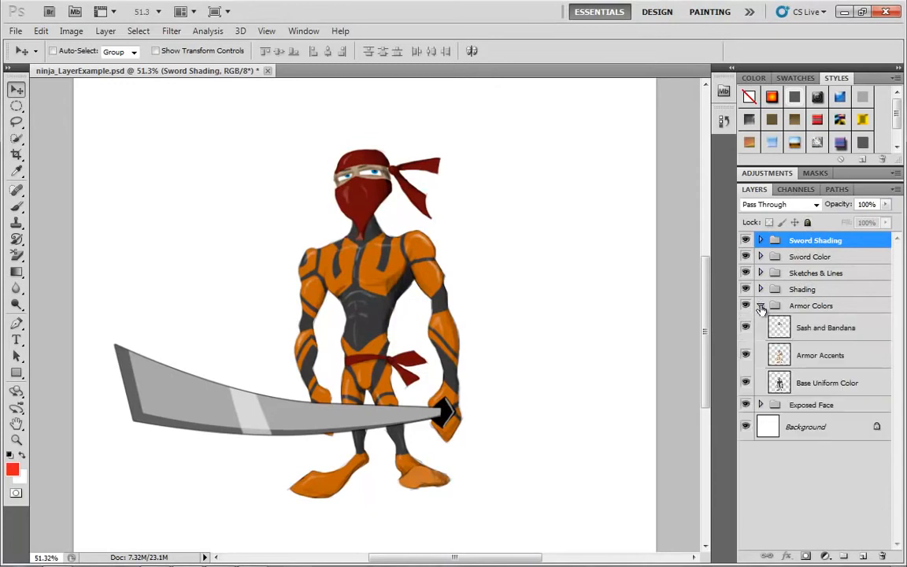
pyautogui.click(746, 356)
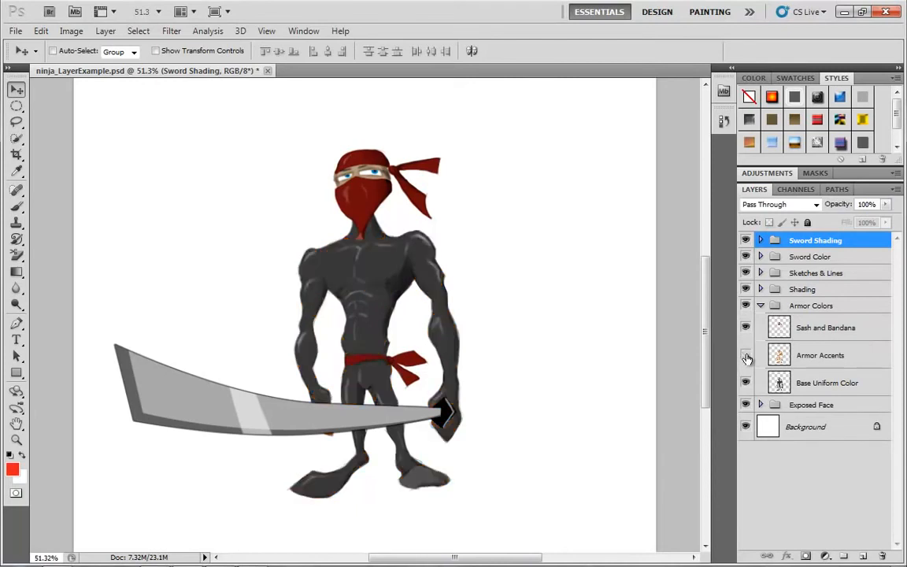
pyautogui.click(746, 356)
pyautogui.click(746, 383)
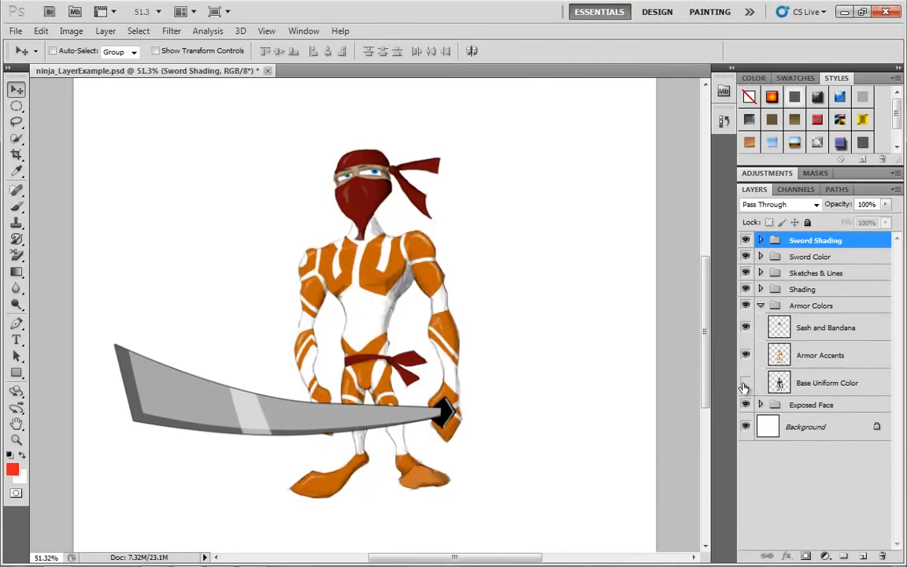
pyautogui.click(745, 385)
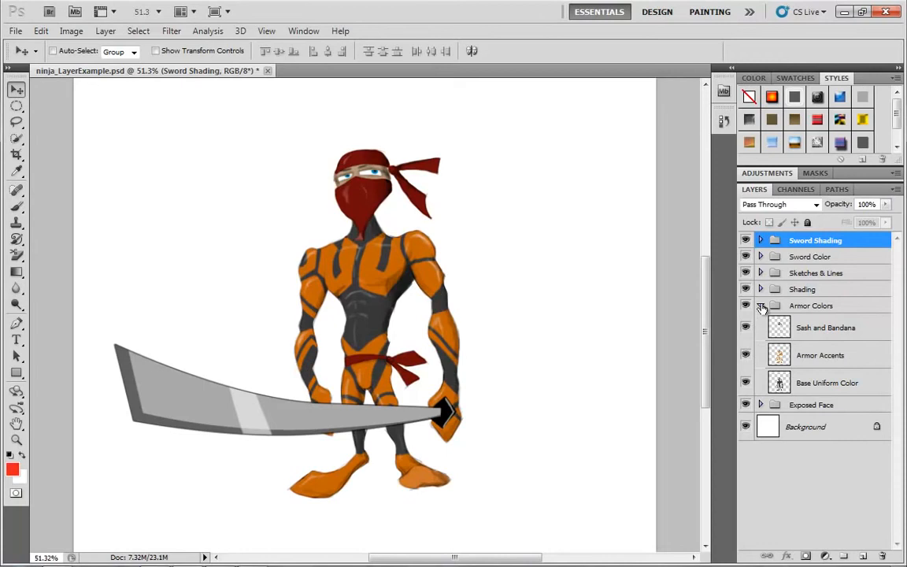
pyautogui.click(761, 306)
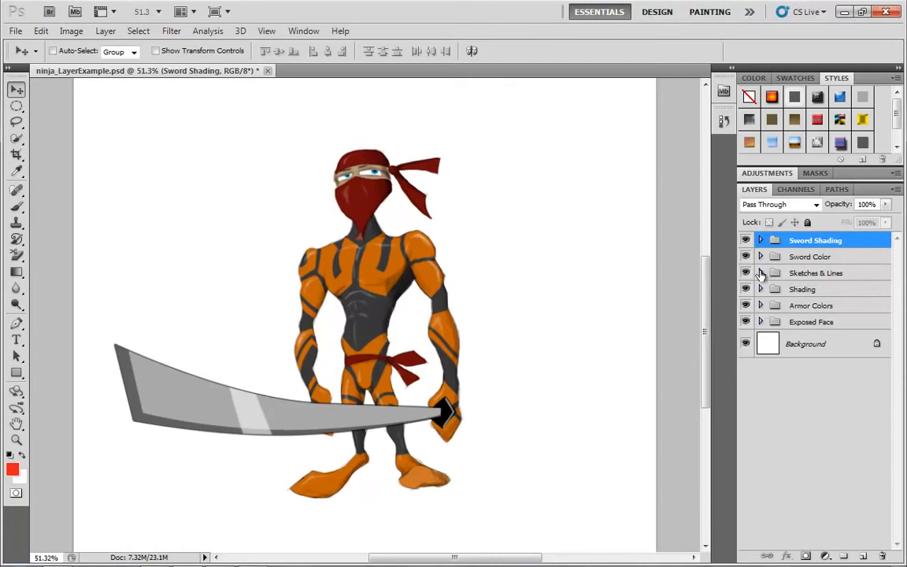
# Step: Expand the Sketches & Lines group and make its Original Sketch and Proportions and Layout layers visible
pyautogui.click(761, 273)
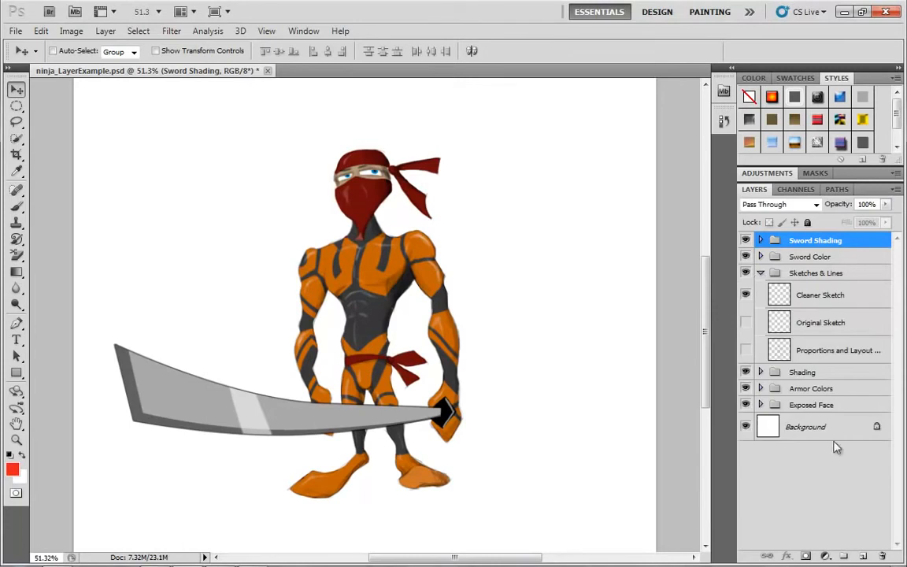
pyautogui.click(819, 325)
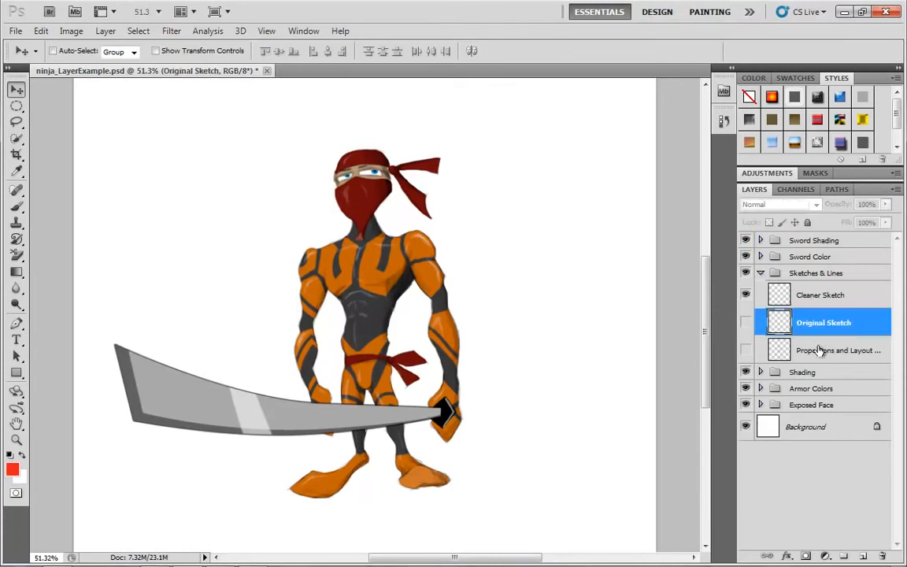
pyautogui.click(786, 350)
pyautogui.click(769, 324)
pyautogui.click(837, 346)
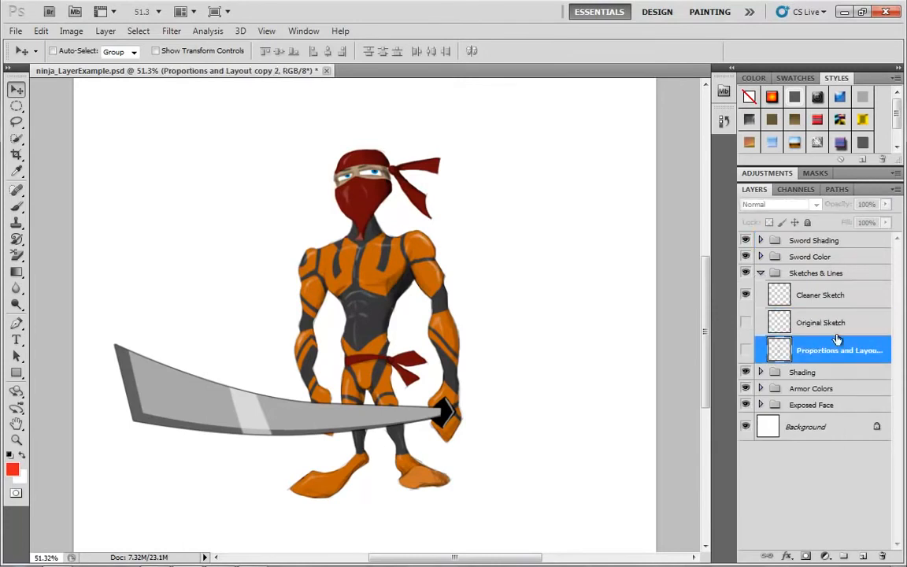
pyautogui.click(762, 327)
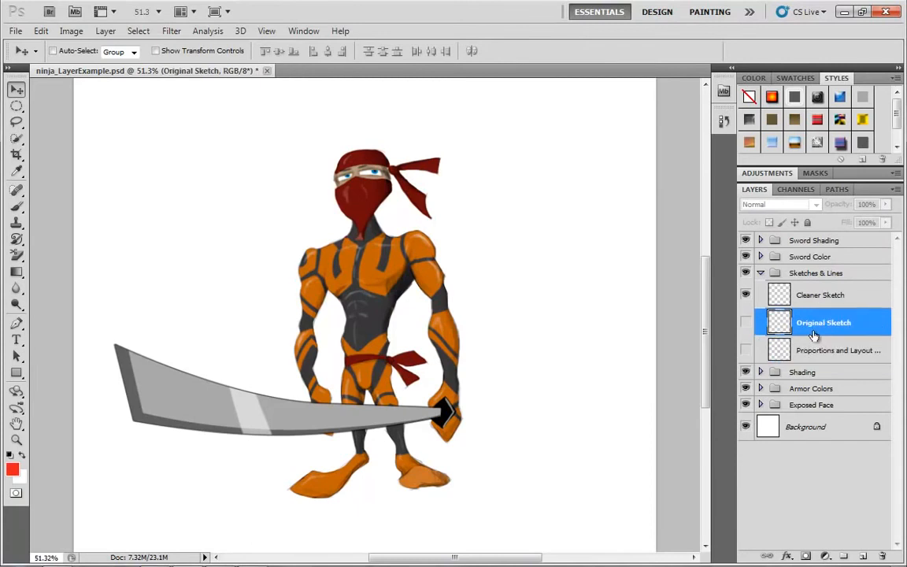
pyautogui.keyDown('shift'); pyautogui.click(820, 356); pyautogui.keyUp('shift')
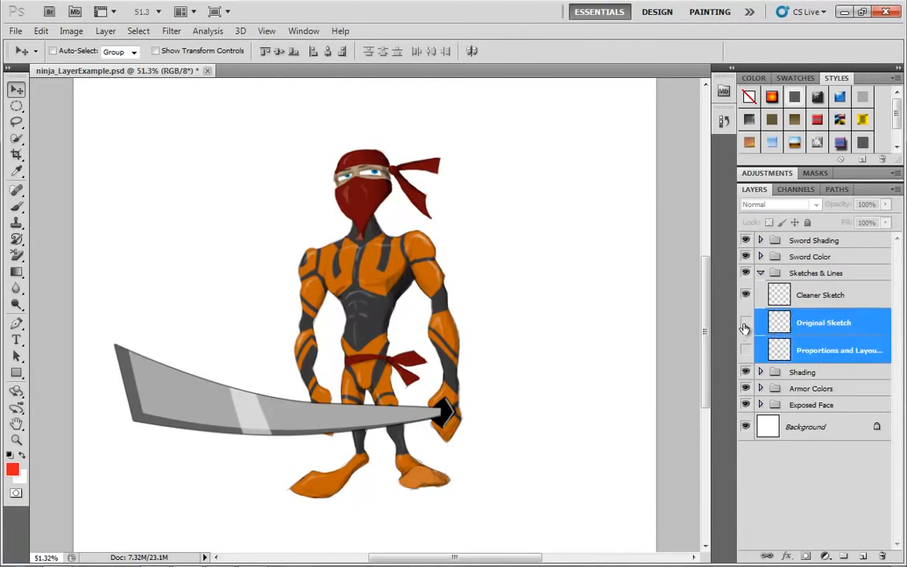
pyautogui.moveTo(748, 325); pyautogui.dragTo(747, 350)
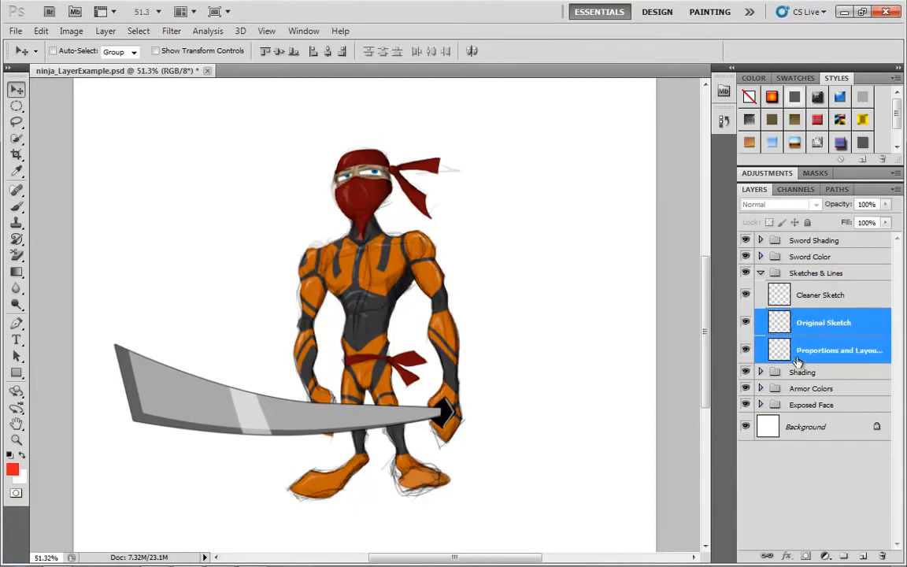
# Step: Put the Original Sketch and Proportions and Layout layers into a new subgroup and rename it Initial Sketch Work
pyautogui.moveTo(842, 351); pyautogui.dragTo(844, 557)
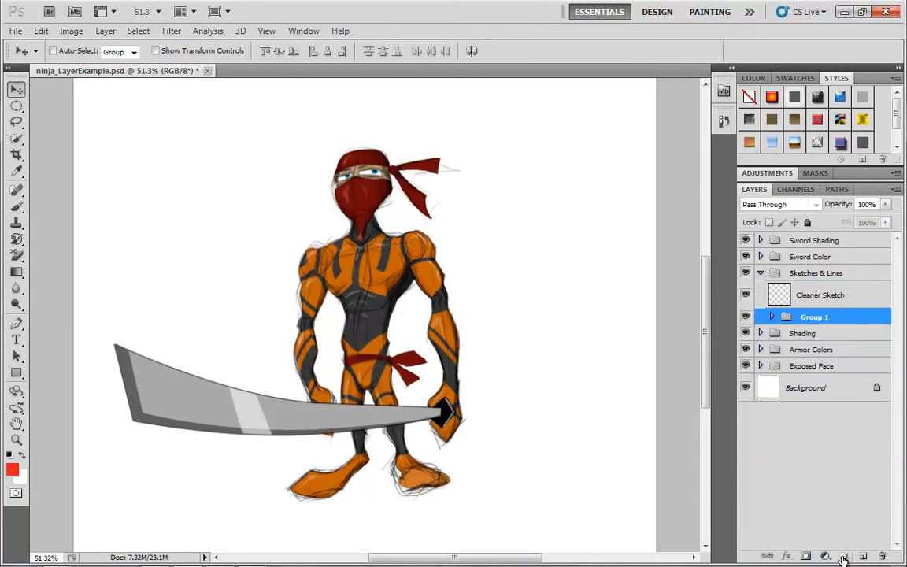
pyautogui.doubleClick(815, 318)
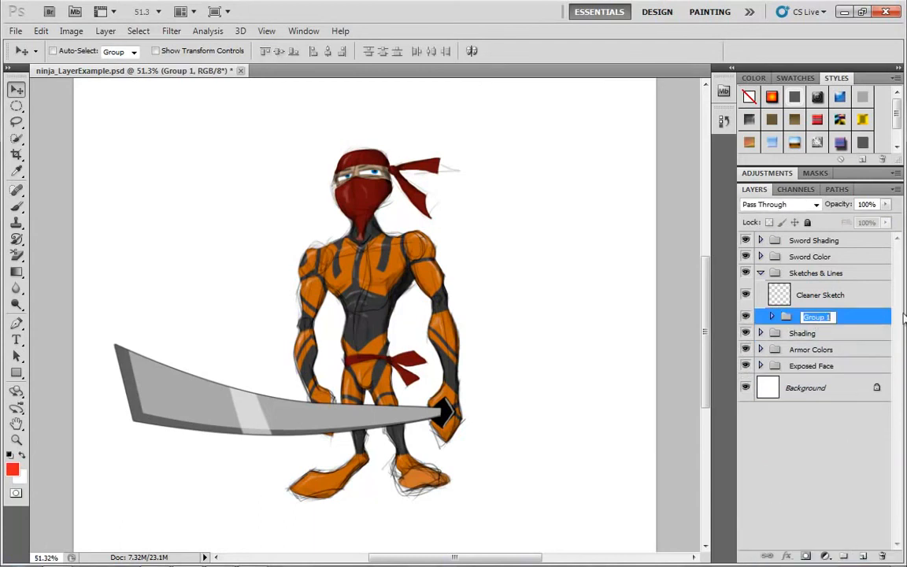
pyautogui.write('Initial Ske')
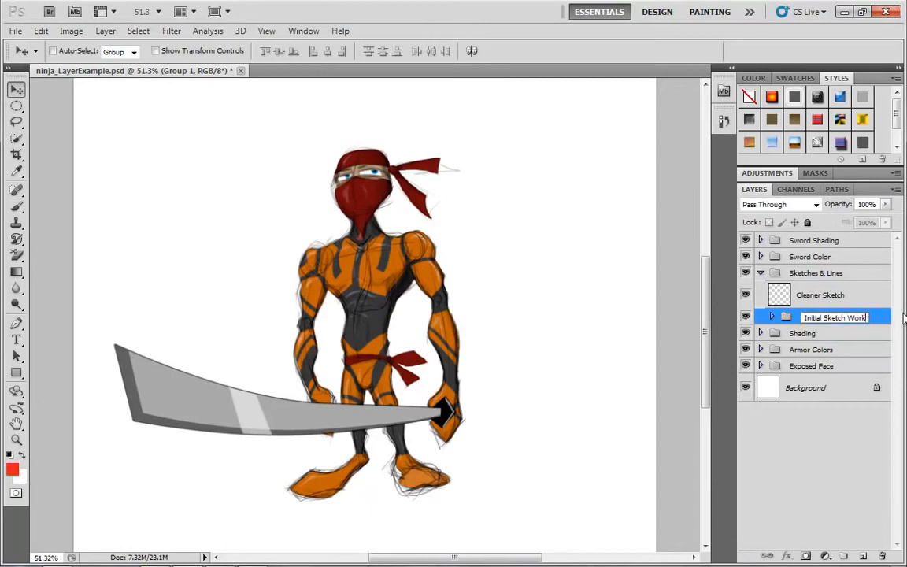
pyautogui.write('tch Work')
pyautogui.press('Return')
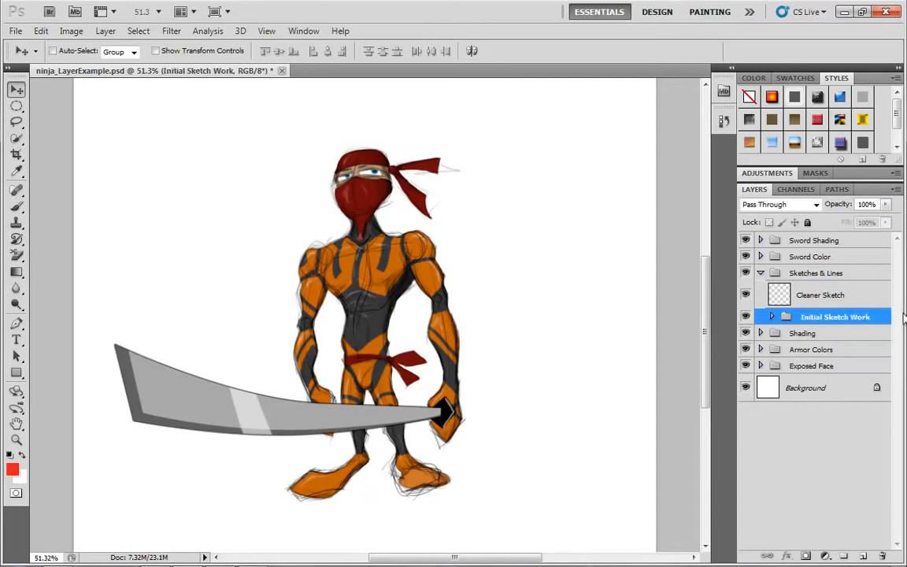
# Step: Rename the Cleaner Sketch layer as Cleaner Lines
pyautogui.doubleClick(825, 297)
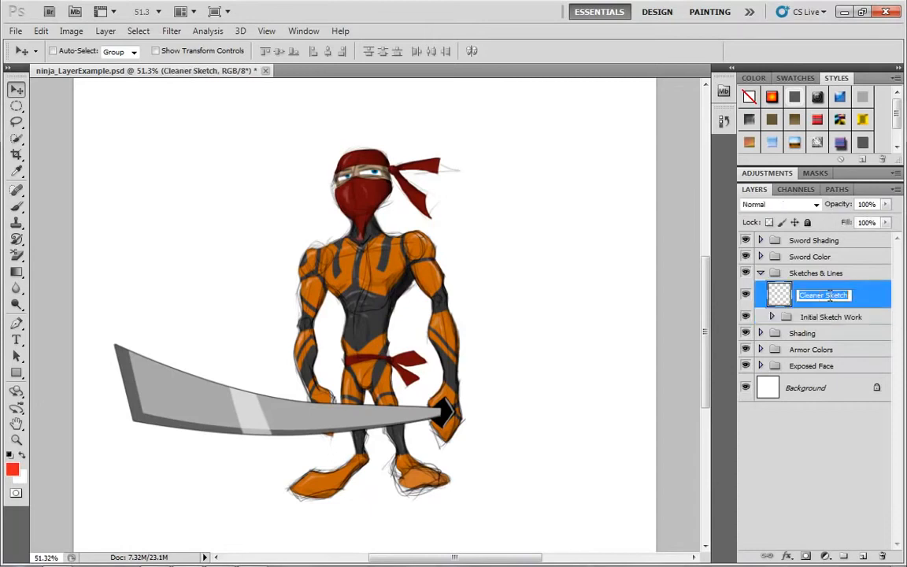
pyautogui.doubleClick(835, 295)
pyautogui.write('Lines')
pyautogui.press('Return')
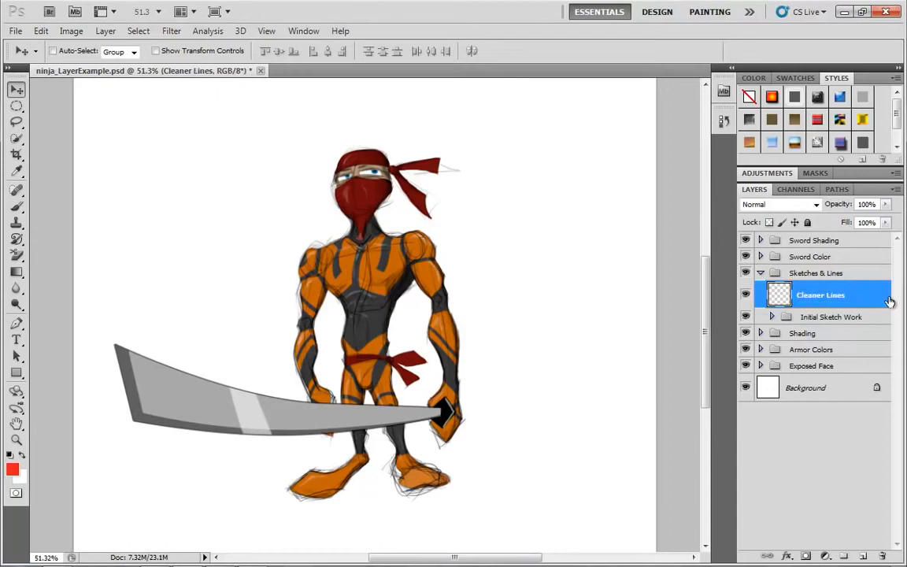
# Step: Collapse and reopen the Sketches & Lines group, and hide its Initial Sketch Work subgroup
pyautogui.click(795, 273)
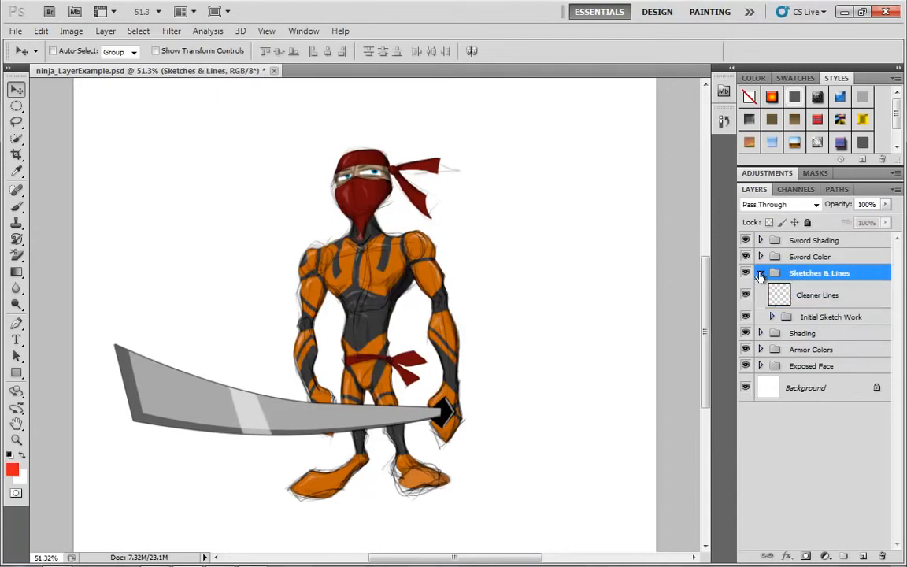
pyautogui.click(761, 273)
pyautogui.click(761, 274)
pyautogui.click(746, 316)
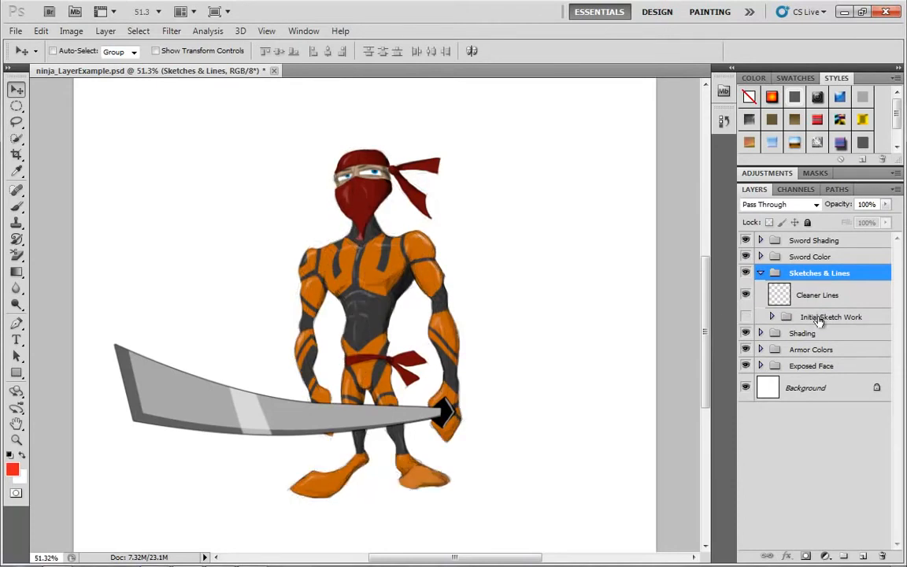
# Step: Show the Initial Sketch Work group, move it to the left of the ninja, undo the move and hide the group again
pyautogui.click(824, 316)
pyautogui.click(746, 316)
pyautogui.moveTo(370, 280)
pyautogui.mouseDown()
pyautogui.moveTo(237, 281)
pyautogui.moveTo(233, 303)
pyautogui.mouseUp()
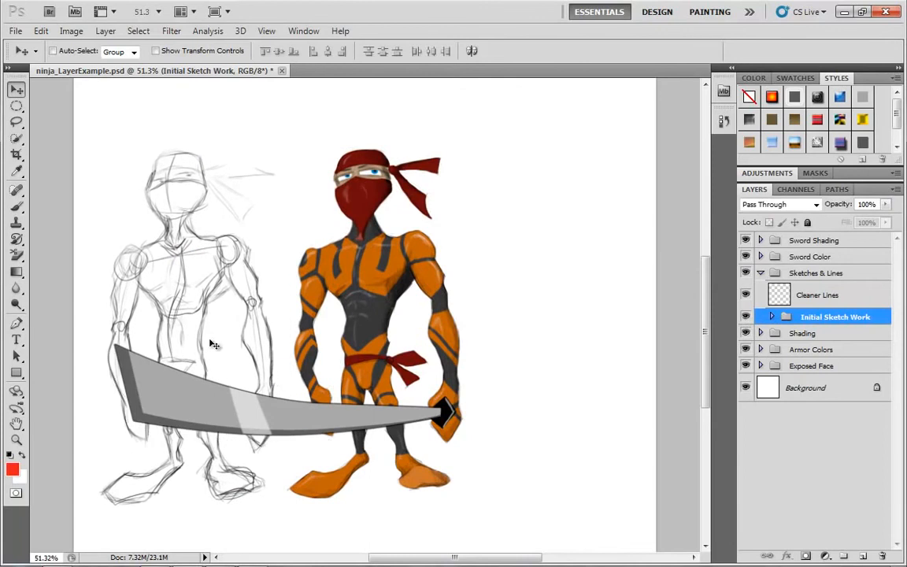
pyautogui.hotkey('ctrl', 'z')
pyautogui.click(746, 316)
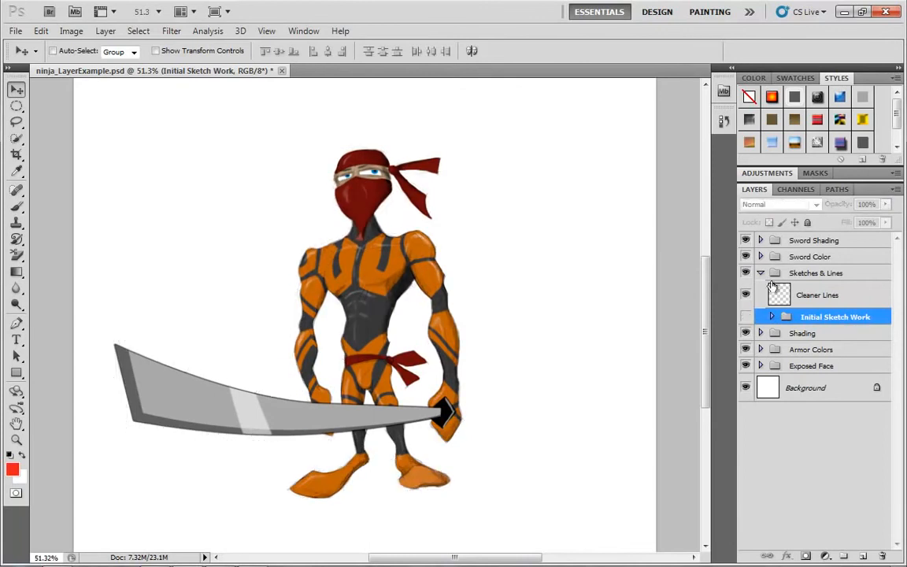
# Step: Collapse the Sketches & Lines group and briefly expand Sword Color to review its layers
pyautogui.click(761, 273)
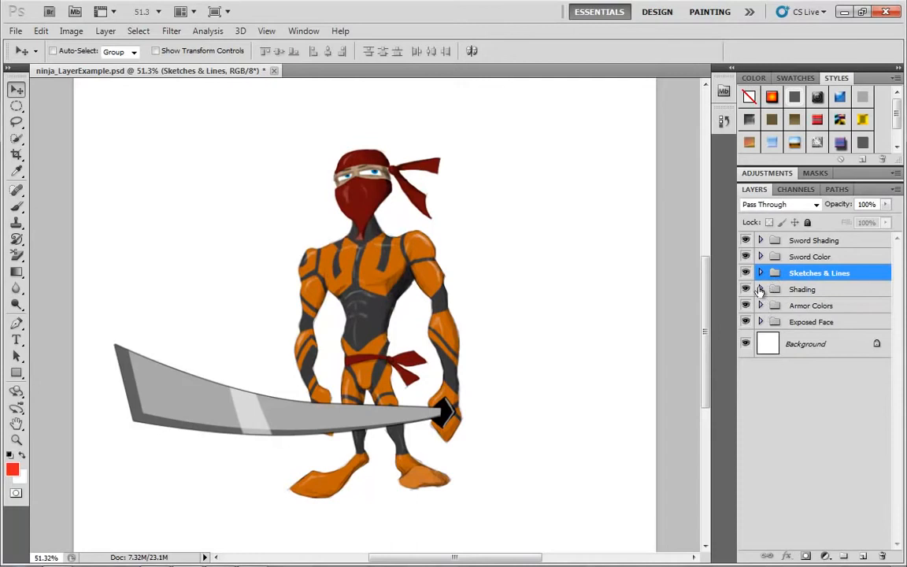
pyautogui.click(761, 257)
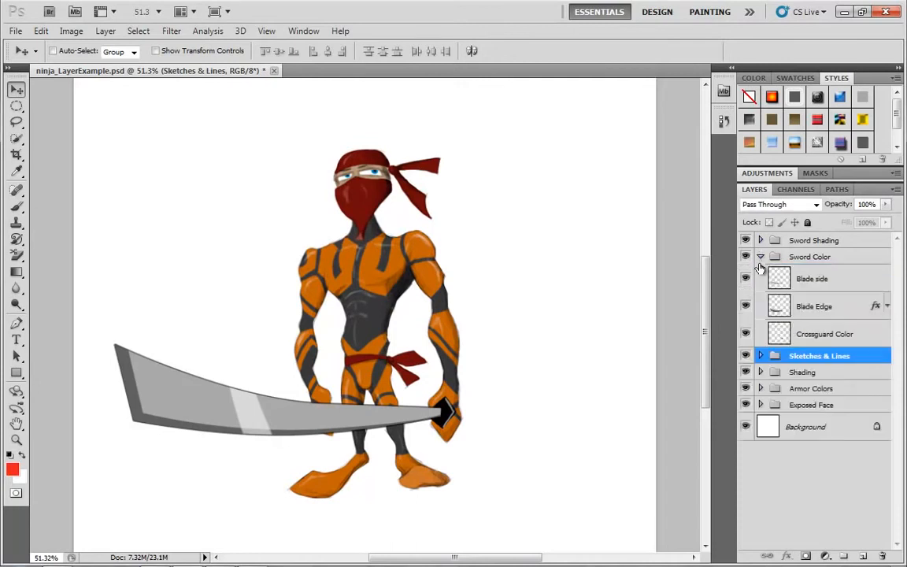
pyautogui.click(761, 257)
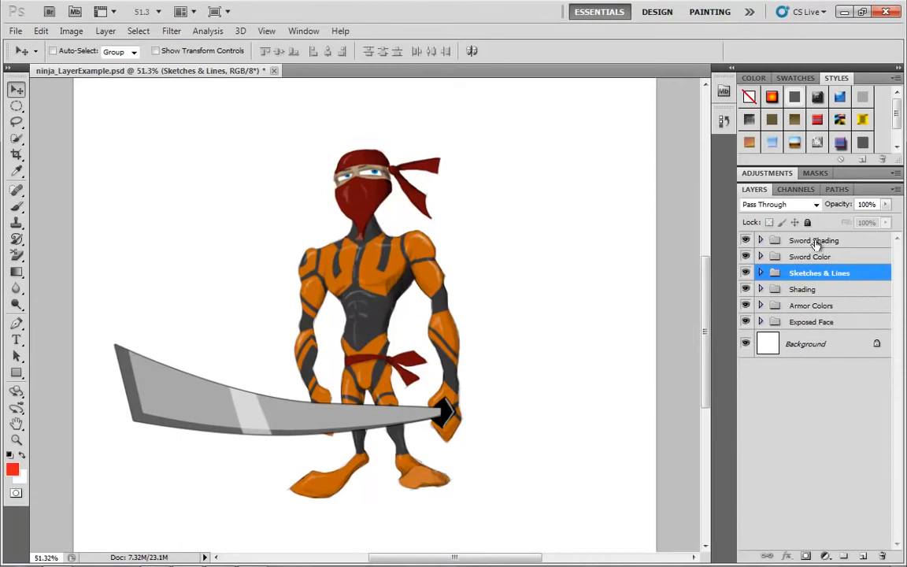
# Step: Put the Sword Shading and Sword Color groups into a new parent group and rename it Sword
pyautogui.click(816, 243)
pyautogui.keyDown('shift'); pyautogui.click(848, 260); pyautogui.keyUp('shift')
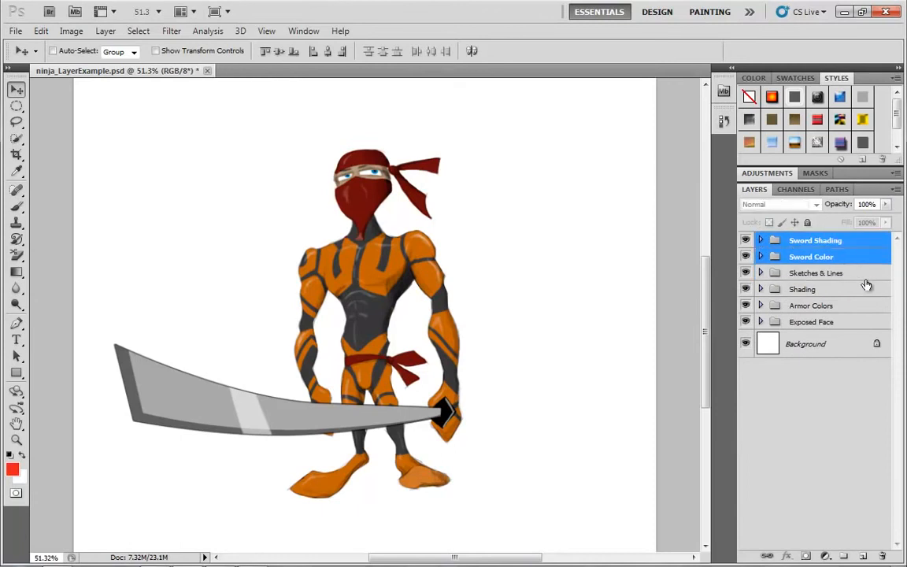
pyautogui.moveTo(848, 260); pyautogui.dragTo(849, 556)
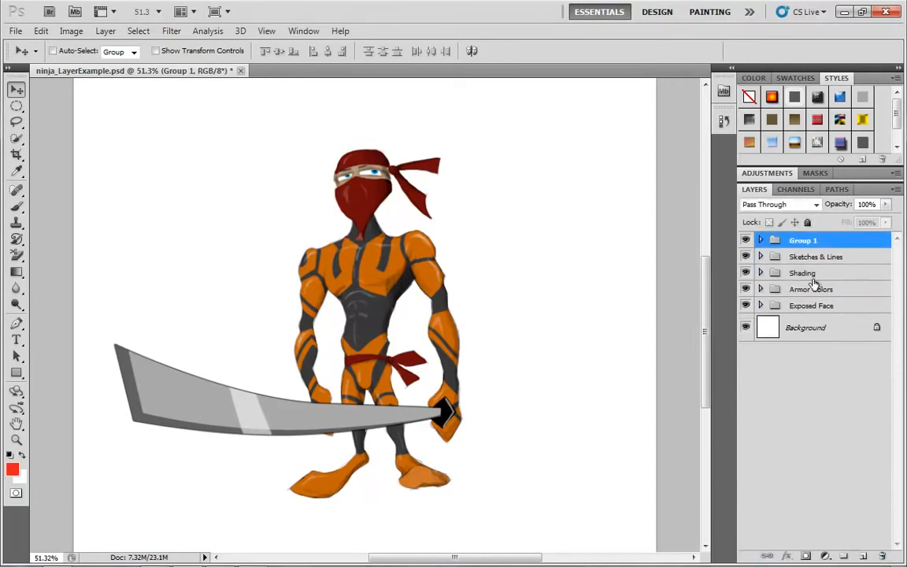
pyautogui.doubleClick(805, 240)
pyautogui.write('Shord')
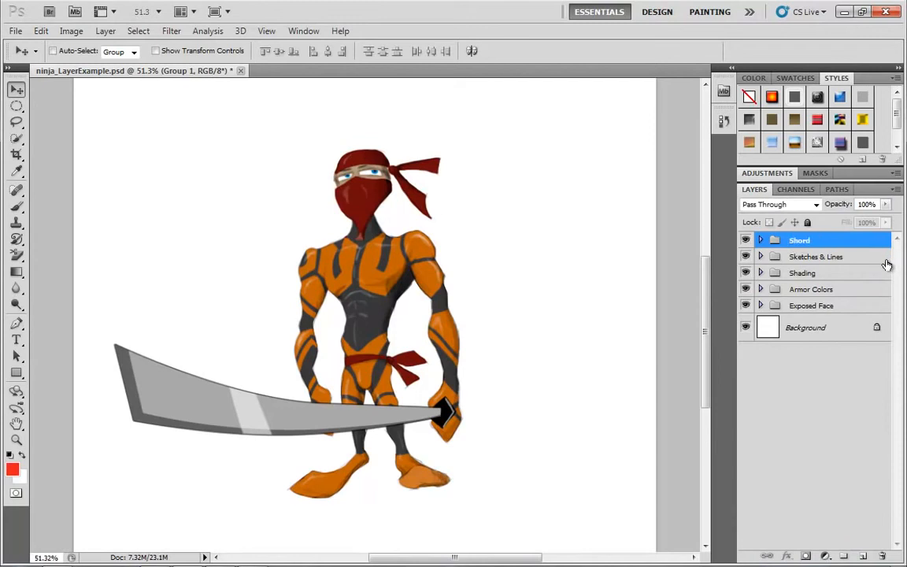
pyautogui.press('Return')
pyautogui.doubleClick(802, 240)
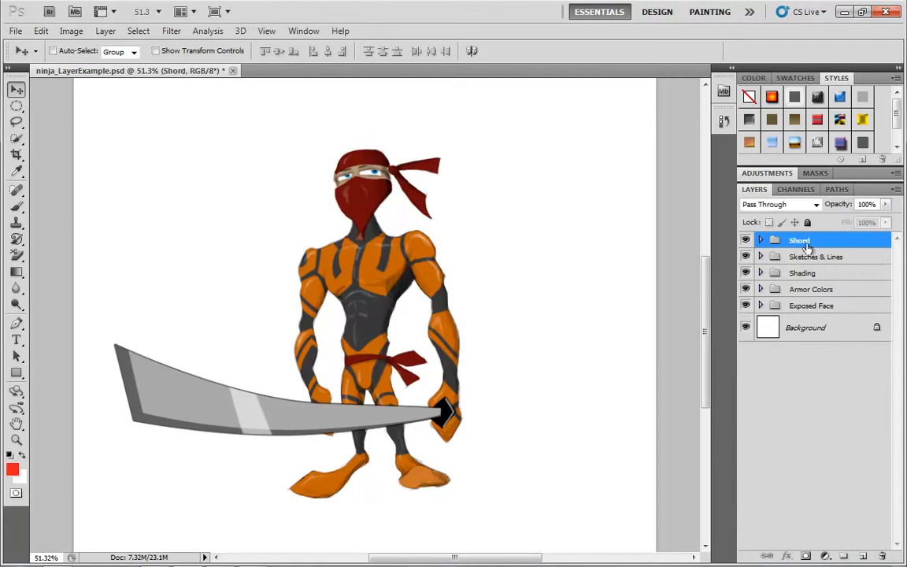
pyautogui.write('Sword')
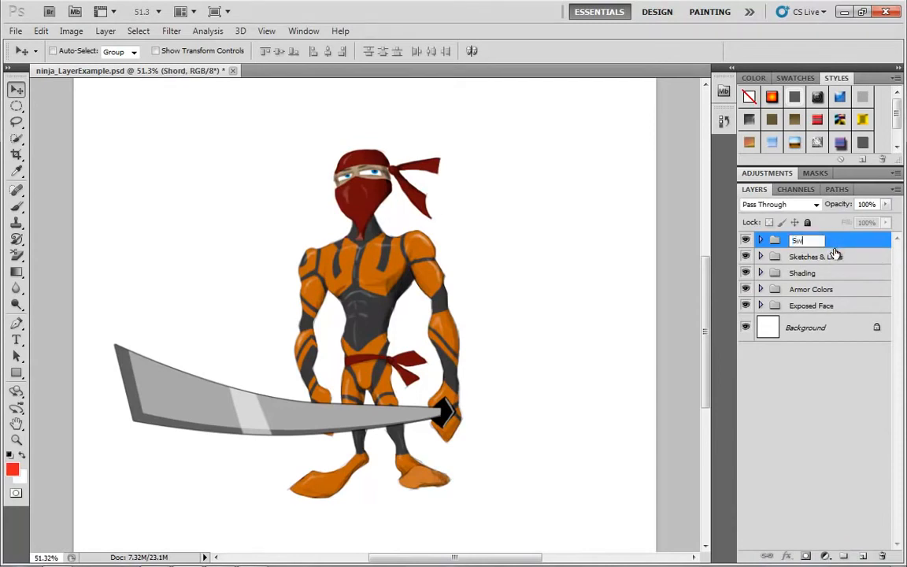
pyautogui.press('Return')
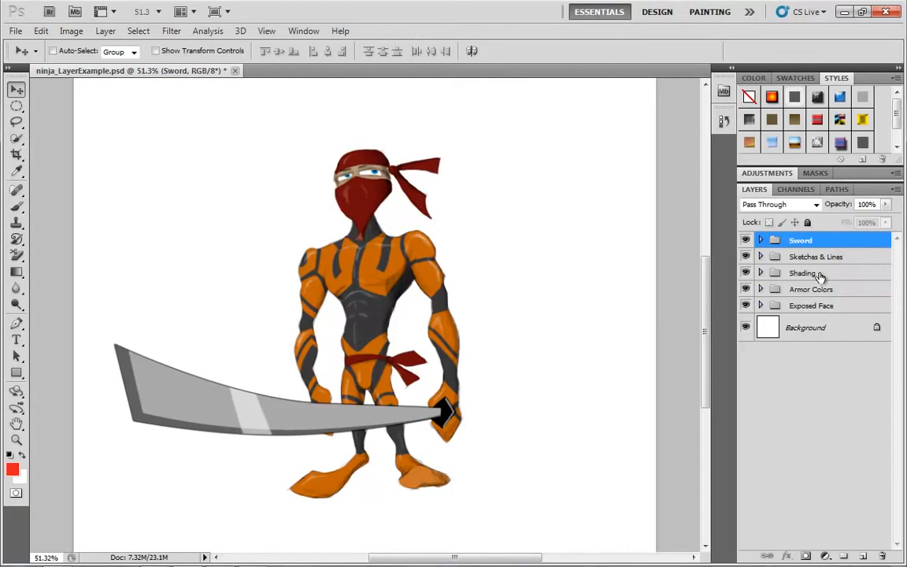
# Step: Put the Sketches & Lines, Shading, Armor Colors and Exposed Face groups into a new parent group and rename it Body
pyautogui.click(821, 273)
pyautogui.click(819, 257)
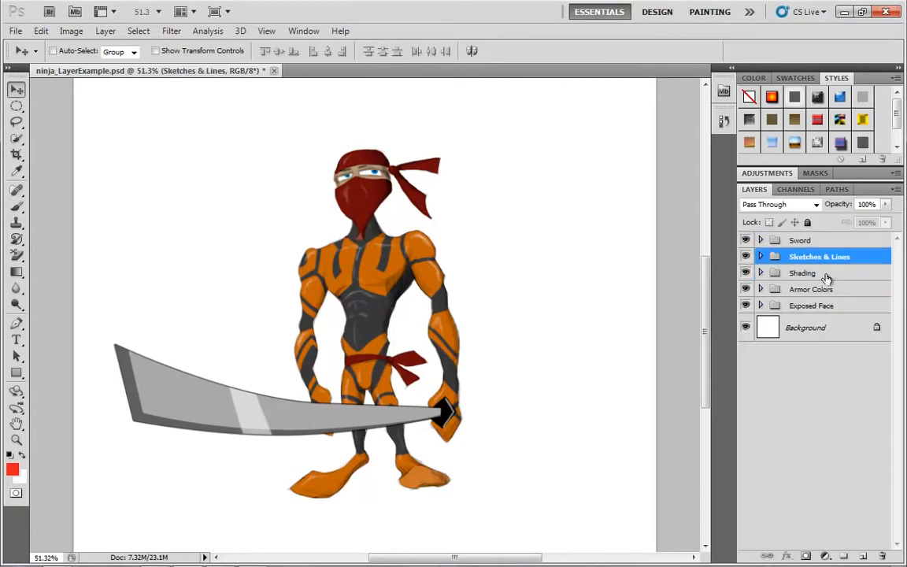
pyautogui.keyDown('shift'); pyautogui.click(826, 307); pyautogui.keyUp('shift')
pyautogui.moveTo(825, 307); pyautogui.dragTo(850, 557)
pyautogui.doubleClick(803, 259)
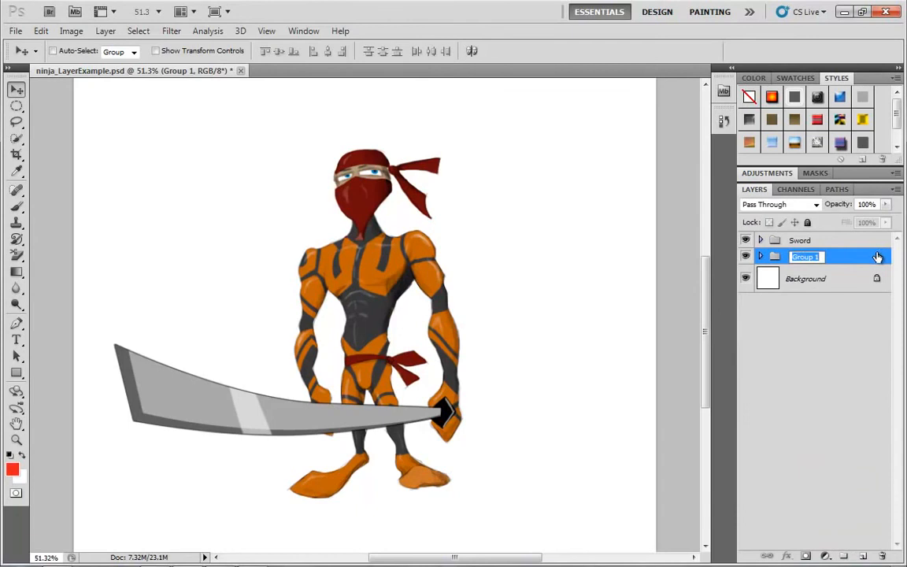
pyautogui.write('Body')
pyautogui.press('Return')
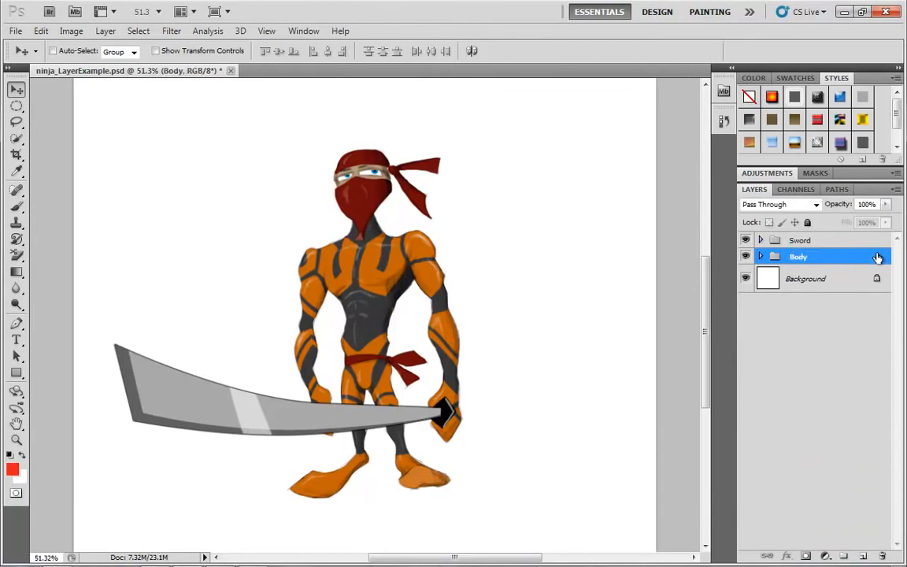
# Step: Put the Sword and Body groups into a new parent group and rename it Ninja
pyautogui.click(823, 241)
pyautogui.keyDown('shift'); pyautogui.click(809, 260); pyautogui.keyUp('shift')
pyautogui.moveTo(810, 260); pyautogui.dragTo(846, 557)
pyautogui.doubleClick(803, 241)
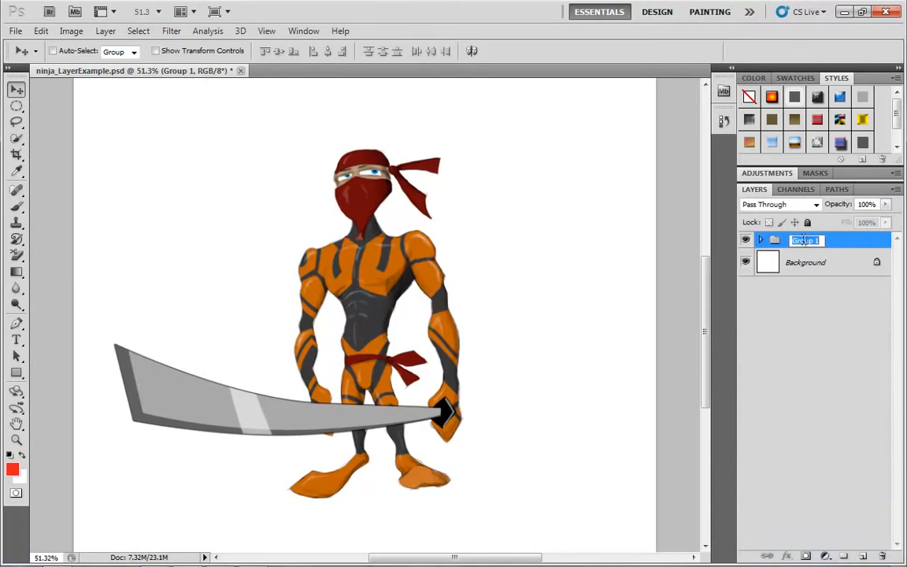
pyautogui.write('Ninja')
pyautogui.press('Return')
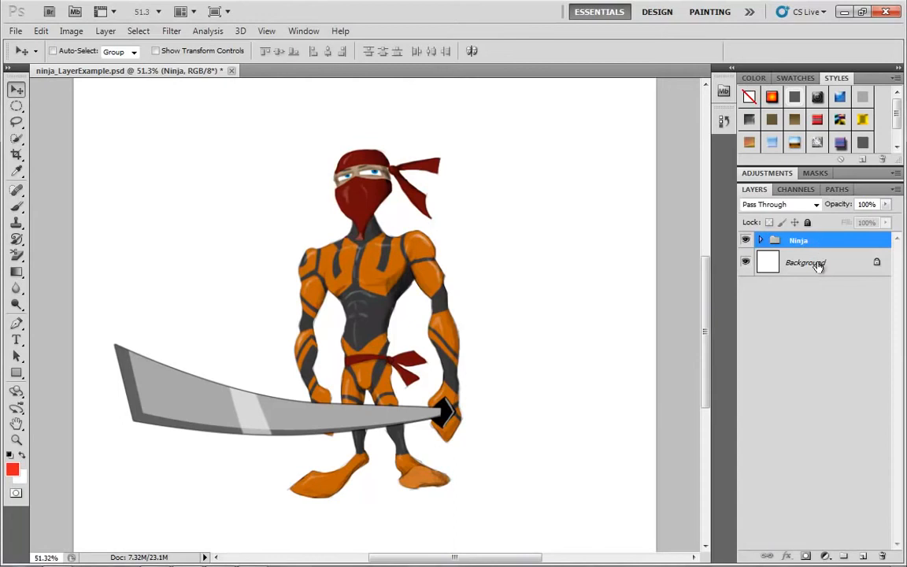
# Step: Move the whole Ninja group to the right and slightly up on the canvas
pyautogui.click(818, 265)
pyautogui.click(819, 244)
pyautogui.moveTo(439, 319); pyautogui.dragTo(428, 292)
# Step: Expand the Ninja group, toggle the Sword group's visibility off and on, and briefly look inside the Body group
pyautogui.click(761, 240)
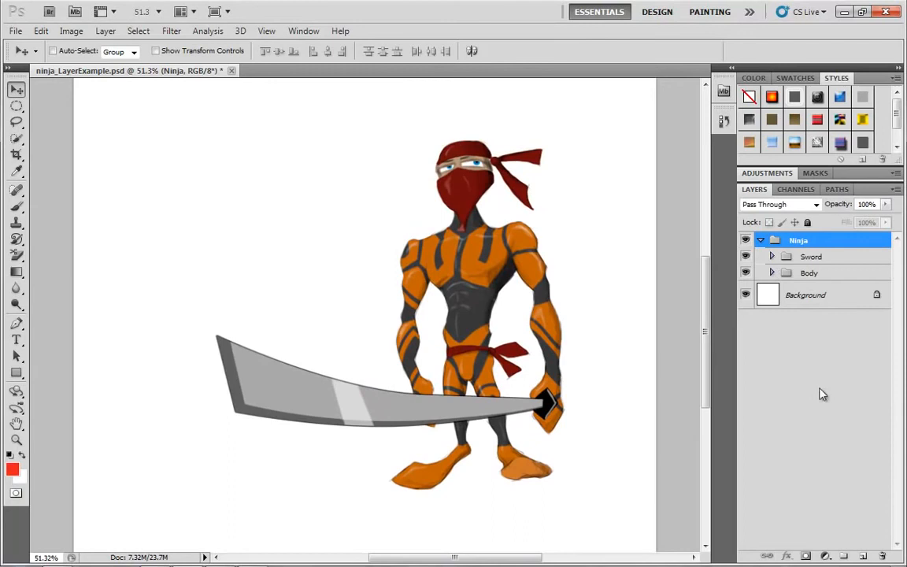
pyautogui.click(746, 257)
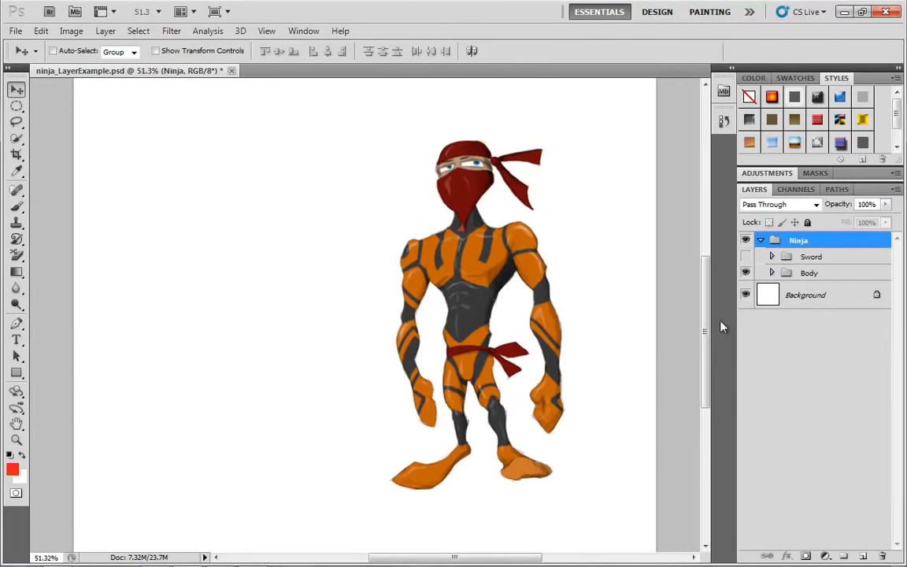
pyautogui.click(746, 256)
pyautogui.click(746, 256)
pyautogui.click(746, 257)
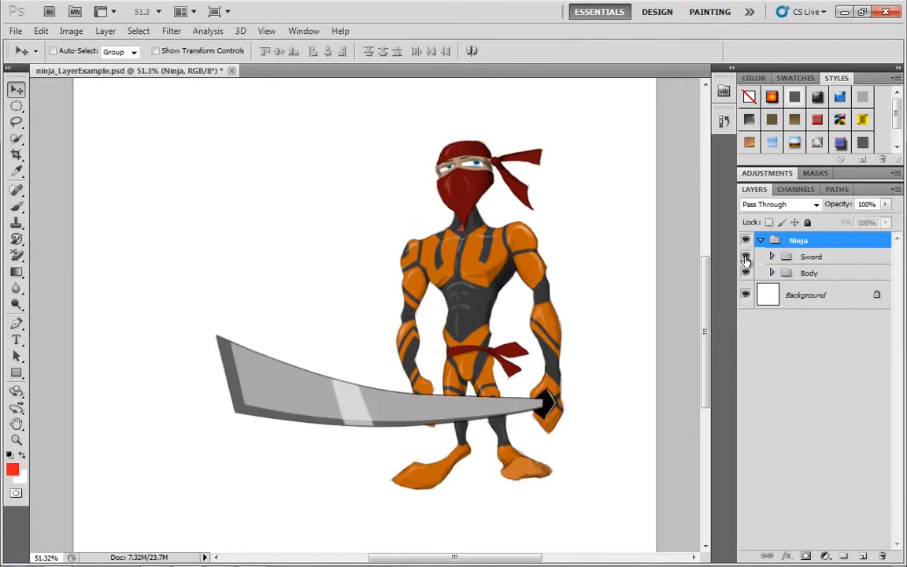
pyautogui.click(746, 256)
pyautogui.click(746, 257)
pyautogui.click(772, 273)
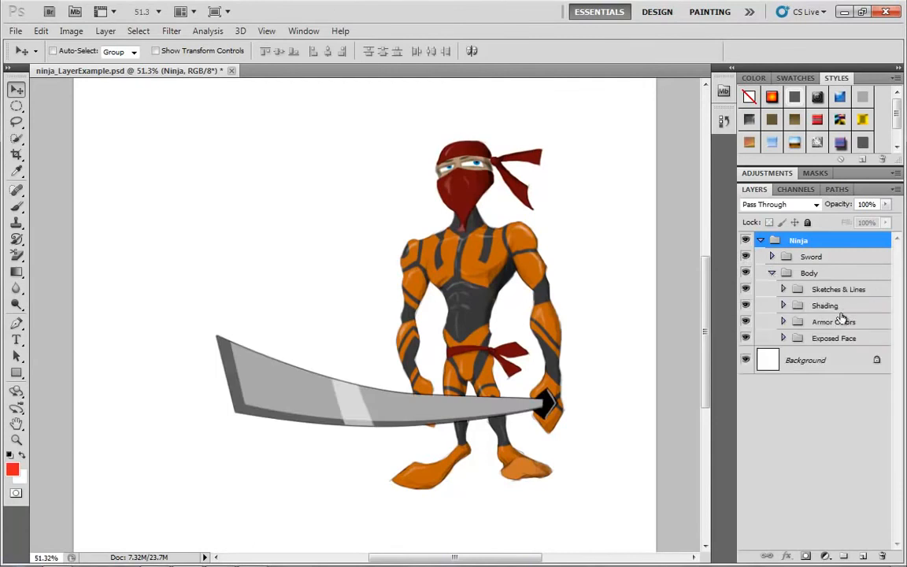
pyautogui.click(772, 274)
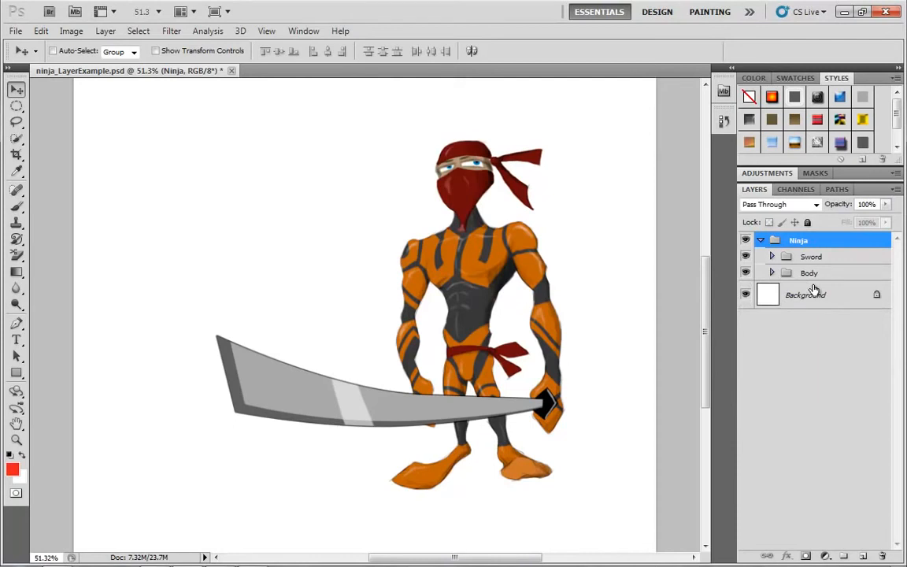
# Step: Collapse the Ninja group, create an empty group above it and keep wrapping it in new parent groups until ten levels are nested
pyautogui.click(761, 241)
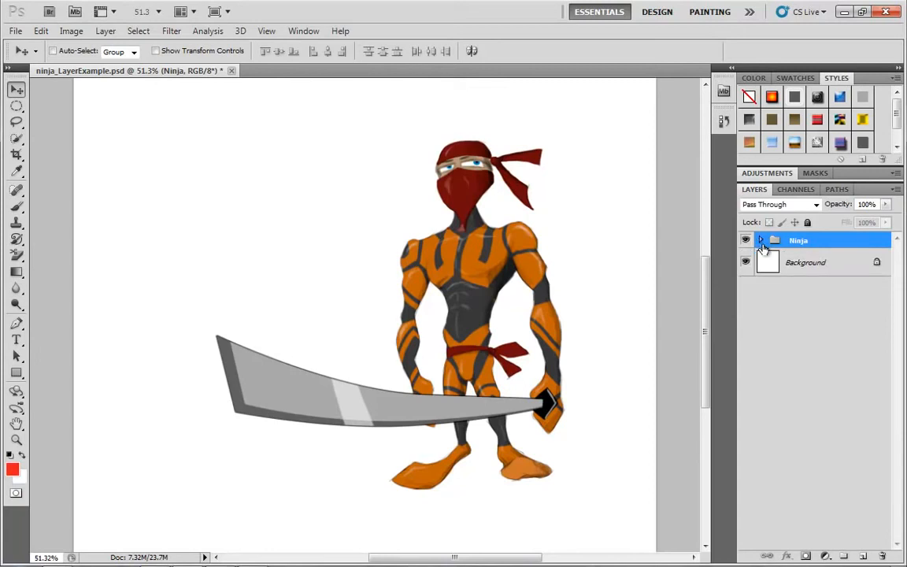
pyautogui.click(844, 557)
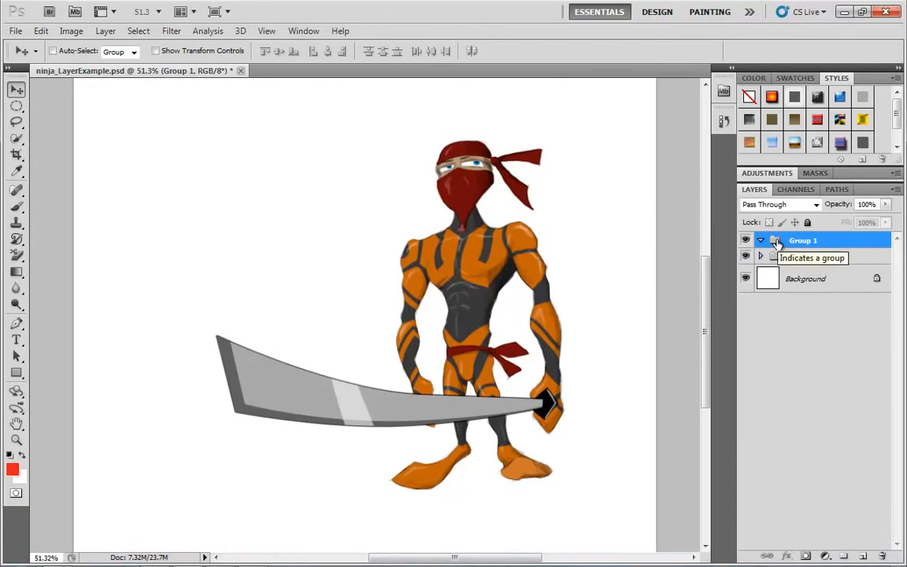
pyautogui.moveTo(778, 243); pyautogui.dragTo(843, 556)
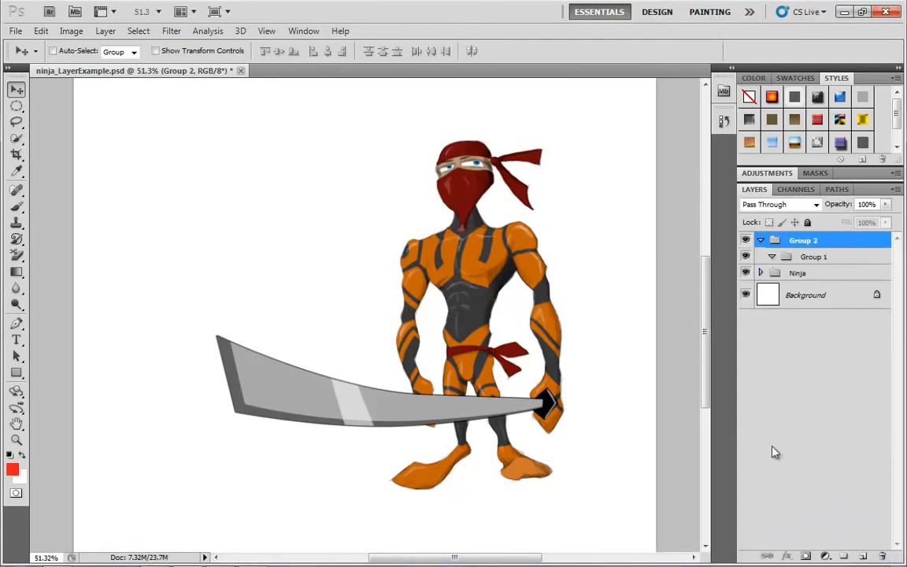
pyautogui.moveTo(741, 459); pyautogui.dragTo(589, 446)
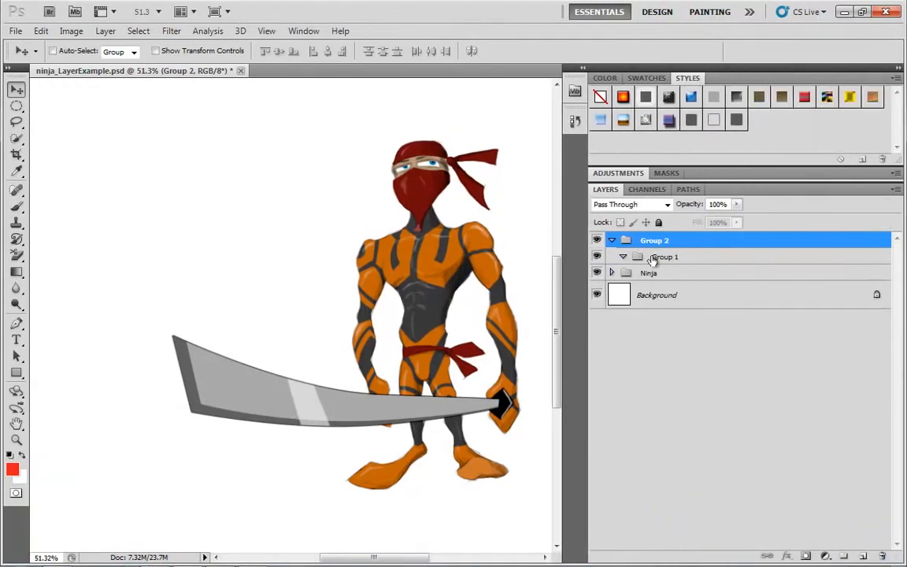
pyautogui.moveTo(654, 247); pyautogui.dragTo(843, 556)
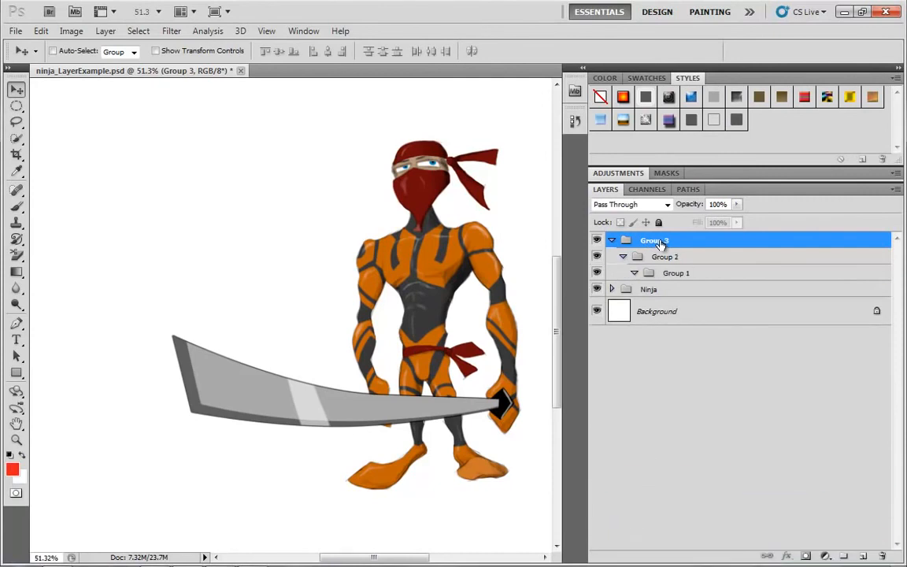
pyautogui.moveTo(664, 242); pyautogui.dragTo(843, 556)
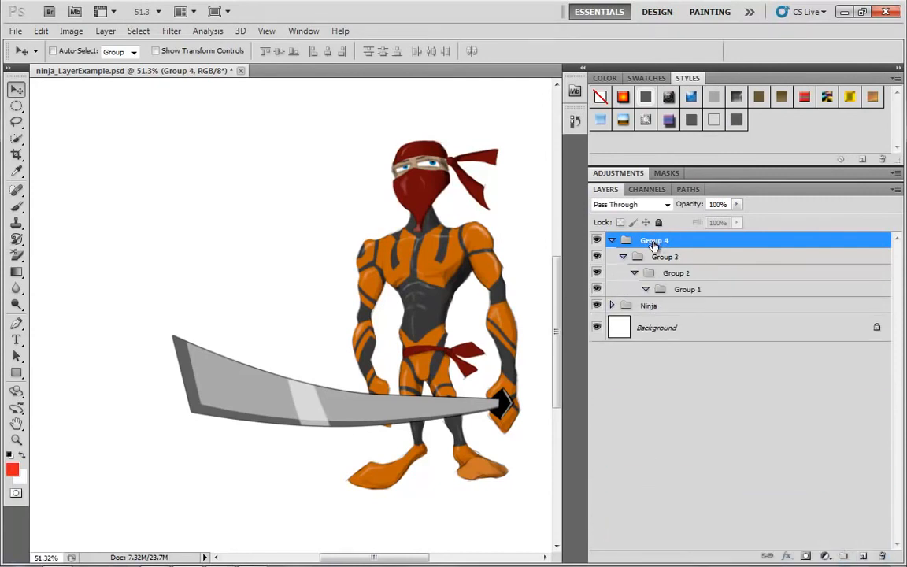
pyautogui.moveTo(652, 240); pyautogui.dragTo(843, 556)
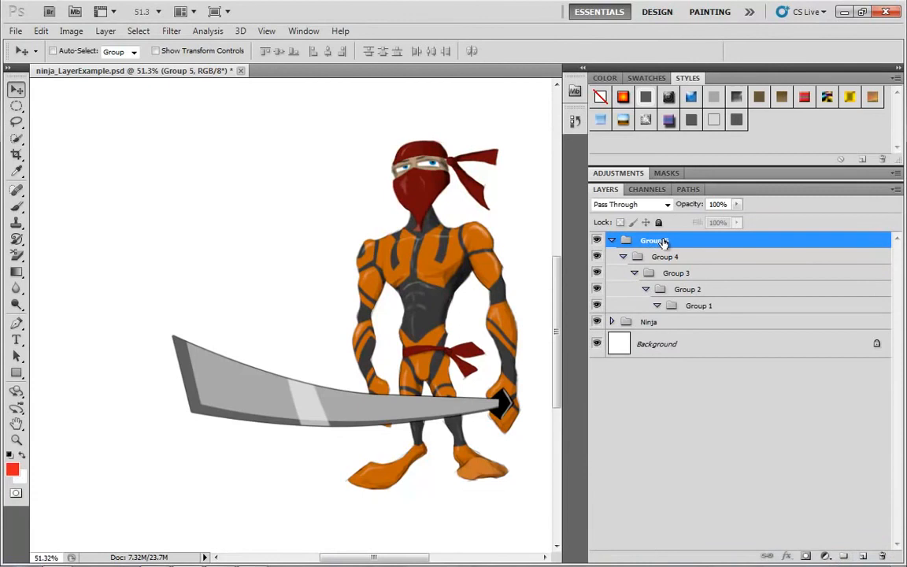
pyautogui.moveTo(663, 243); pyautogui.dragTo(843, 556)
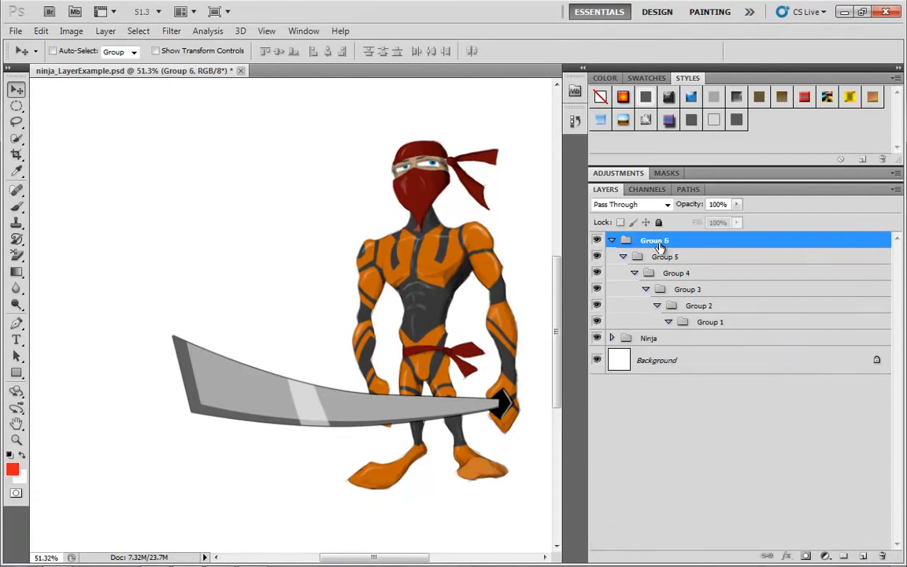
pyautogui.moveTo(662, 240); pyautogui.dragTo(846, 556)
pyautogui.moveTo(654, 241); pyautogui.dragTo(843, 556)
pyautogui.moveTo(697, 242); pyautogui.dragTo(671, 242)
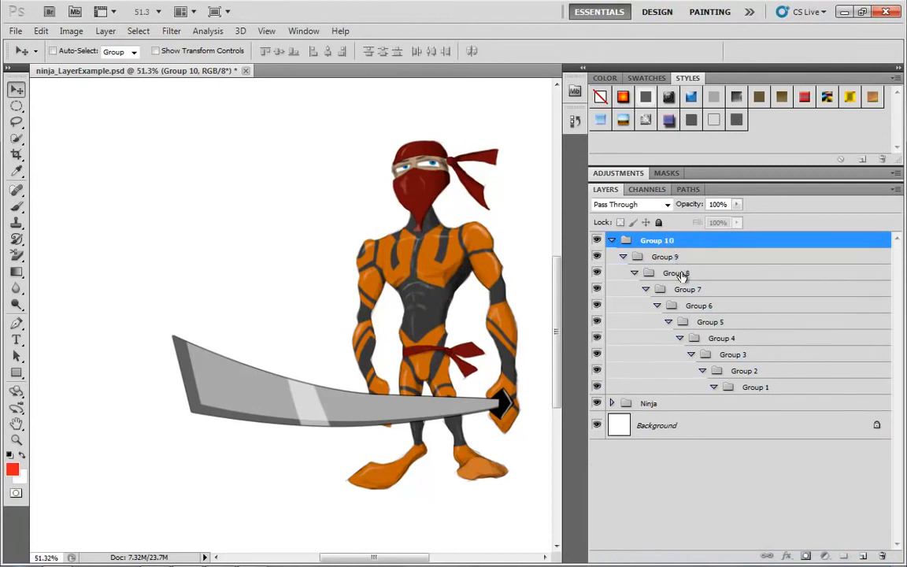
# Step: Add three empty groups above Group 8 and five above Group 5, and delete the entire Group 10 hierarchy
pyautogui.click(682, 274)
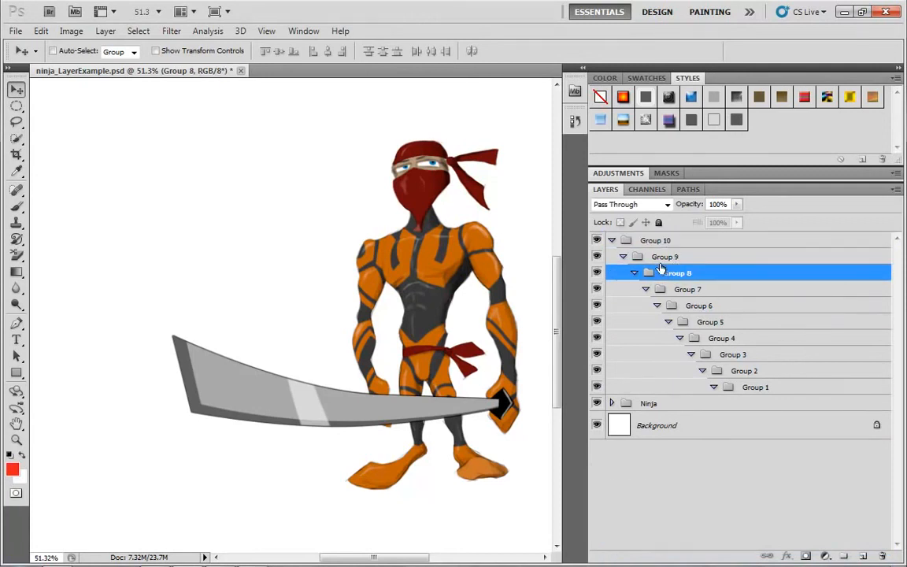
pyautogui.click(843, 557)
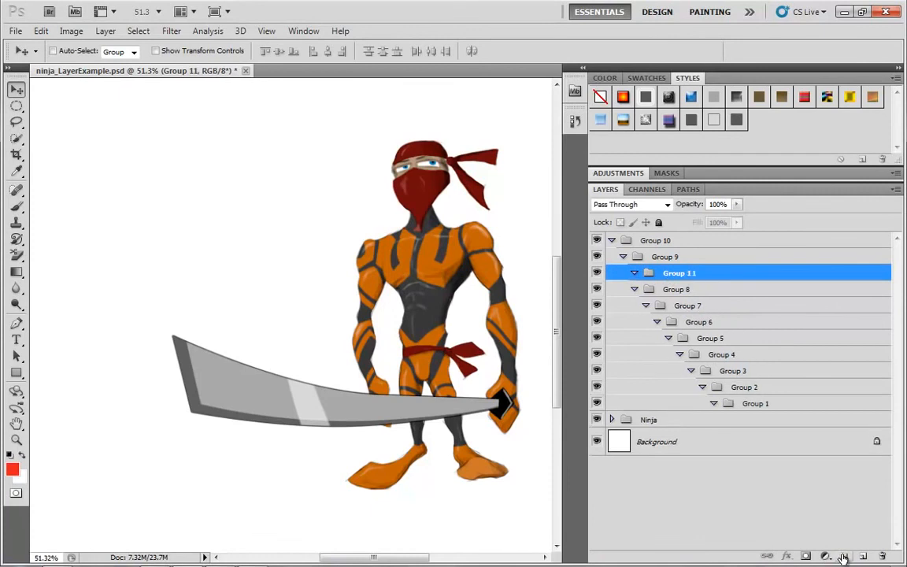
pyautogui.click(843, 556)
pyautogui.click(843, 556)
pyautogui.click(699, 370)
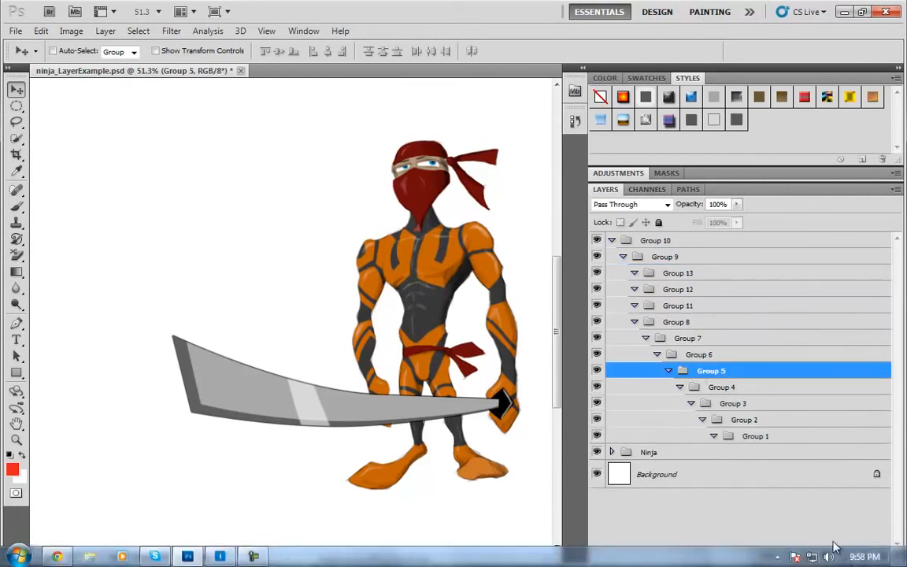
pyautogui.click(843, 557)
pyautogui.click(843, 556)
pyautogui.click(843, 556)
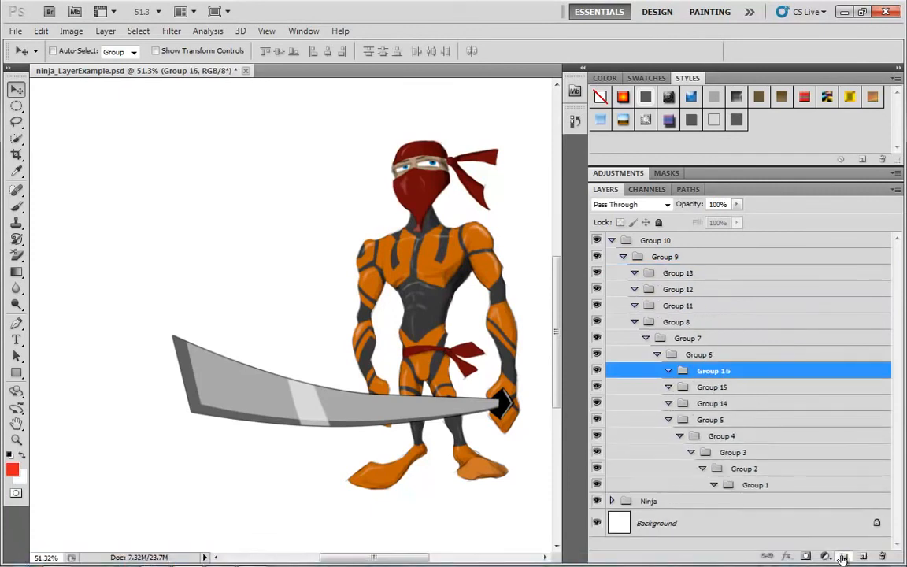
pyautogui.click(843, 557)
pyautogui.click(843, 556)
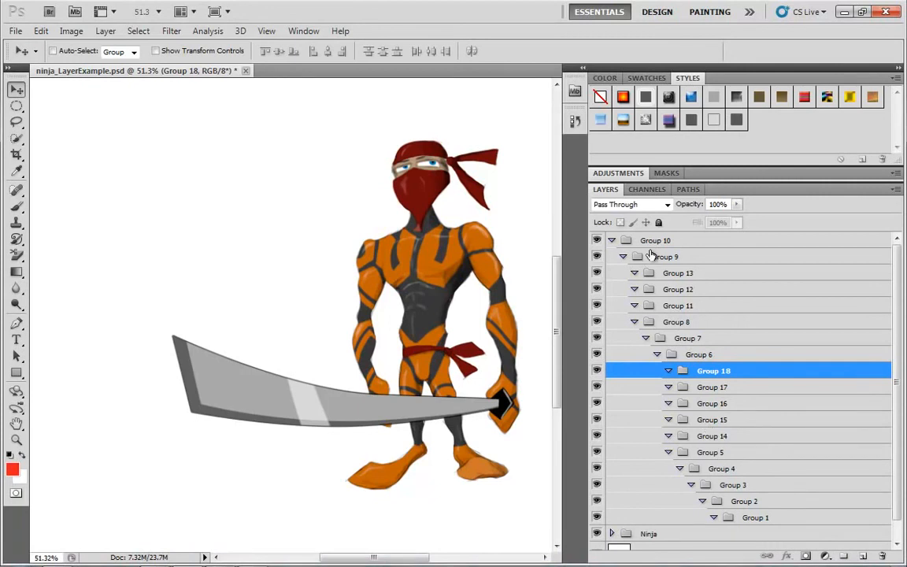
pyautogui.click(612, 240)
pyautogui.moveTo(646, 244); pyautogui.dragTo(882, 556)
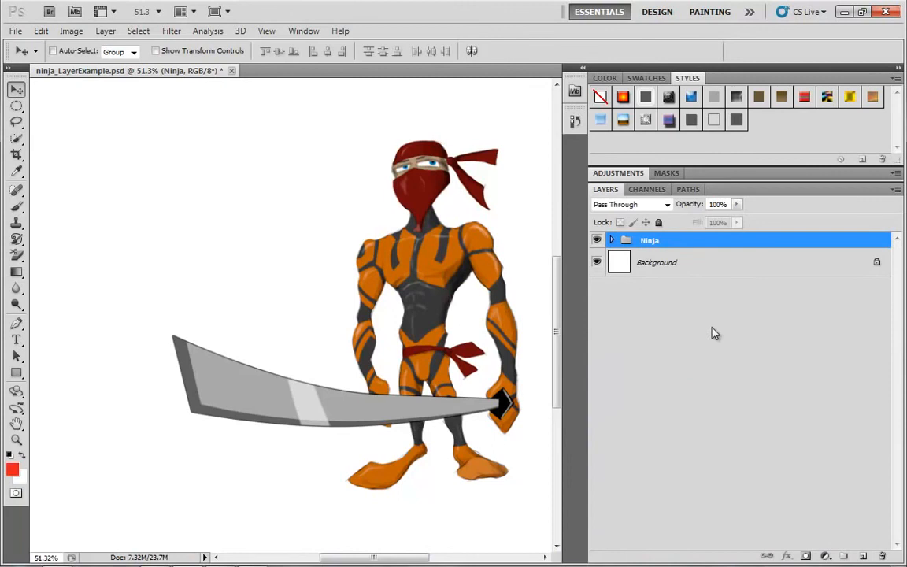
# Step: Select the Ninja group and look through the blending modes available for it
pyautogui.click(697, 268)
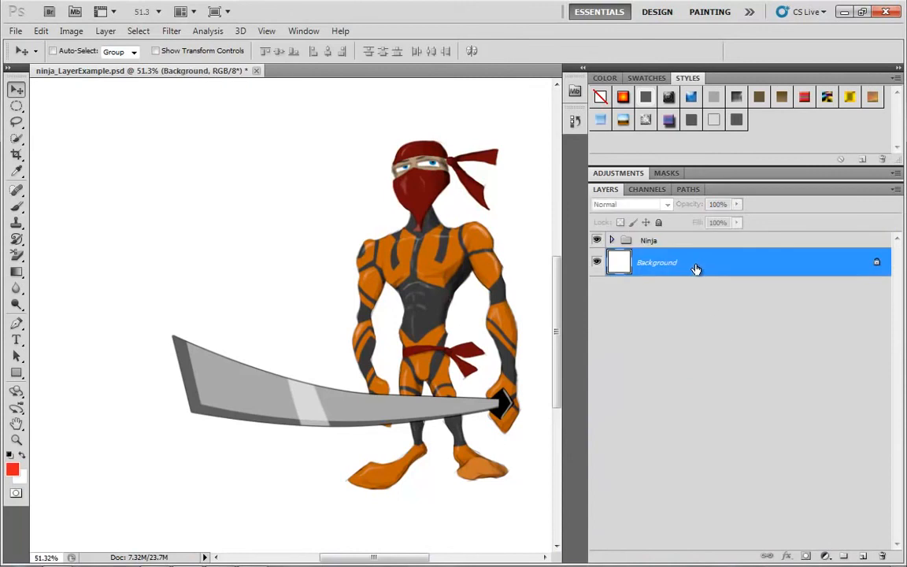
pyautogui.click(667, 244)
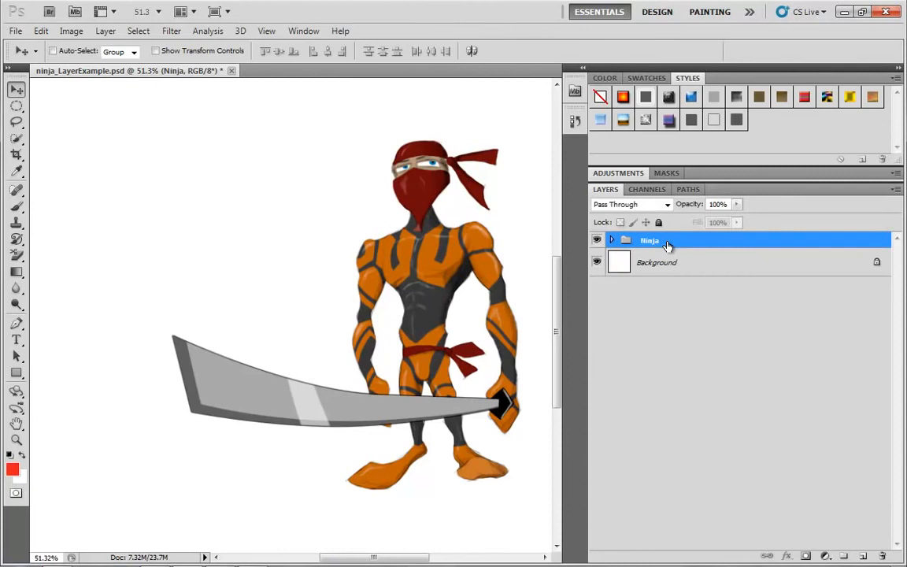
pyautogui.click(665, 204)
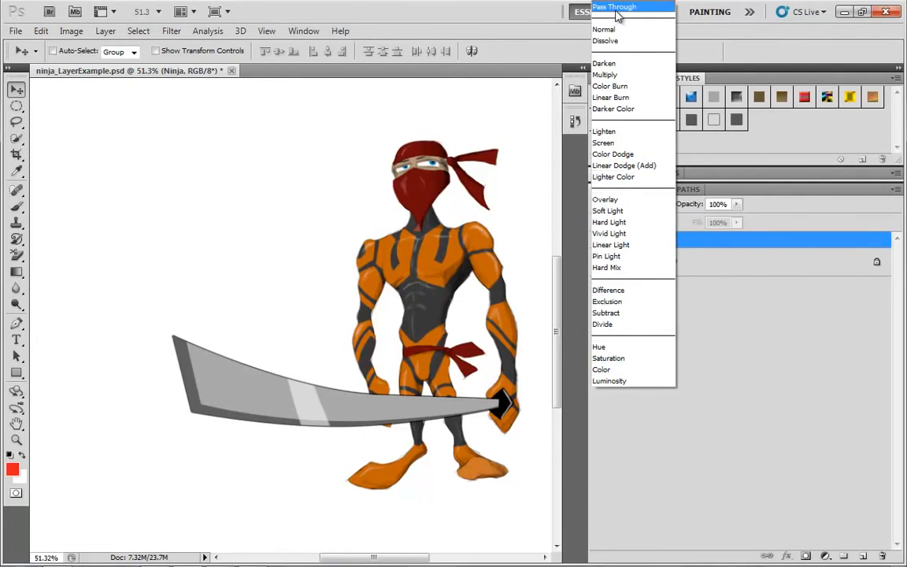
pyautogui.click(749, 295)
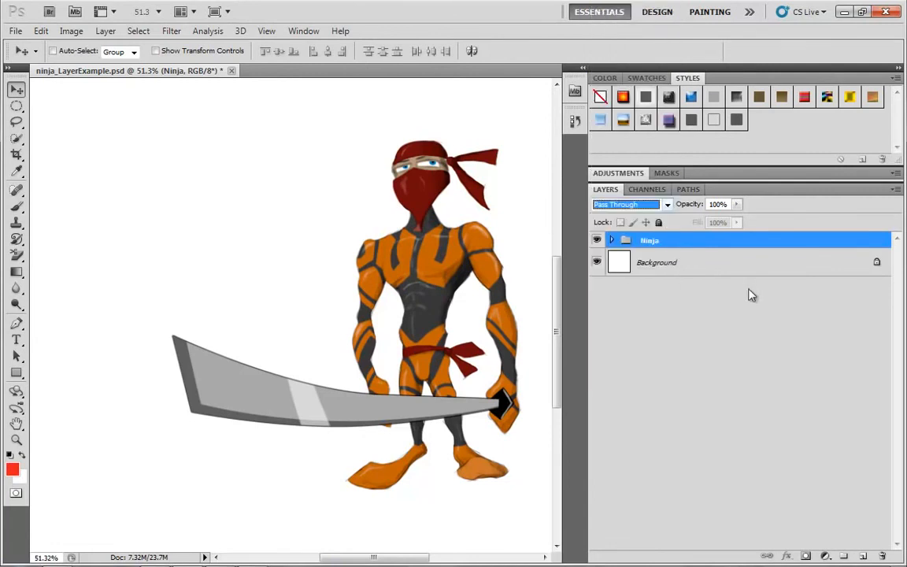
pyautogui.click(705, 265)
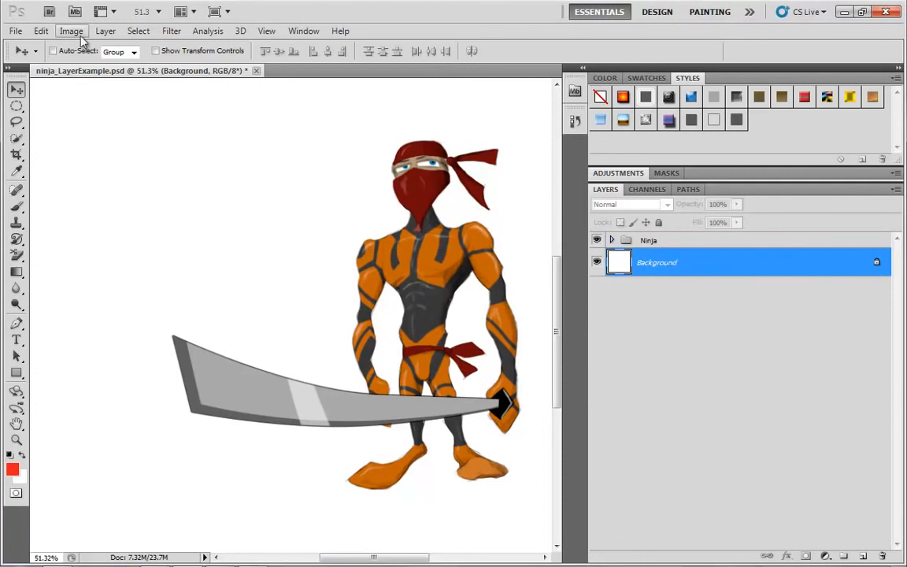
pyautogui.click(15, 30)
pyautogui.click(33, 307)
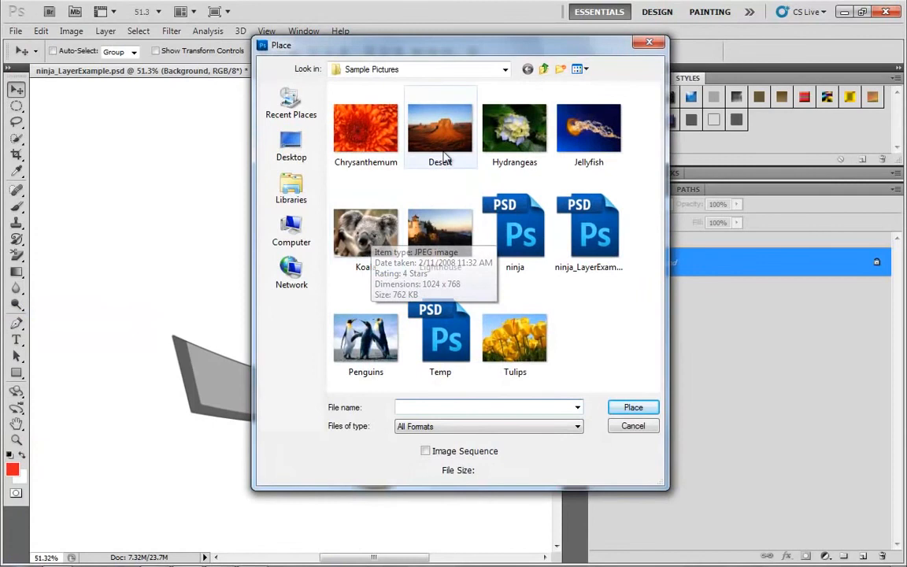
pyautogui.click(405, 136)
pyautogui.click(635, 408)
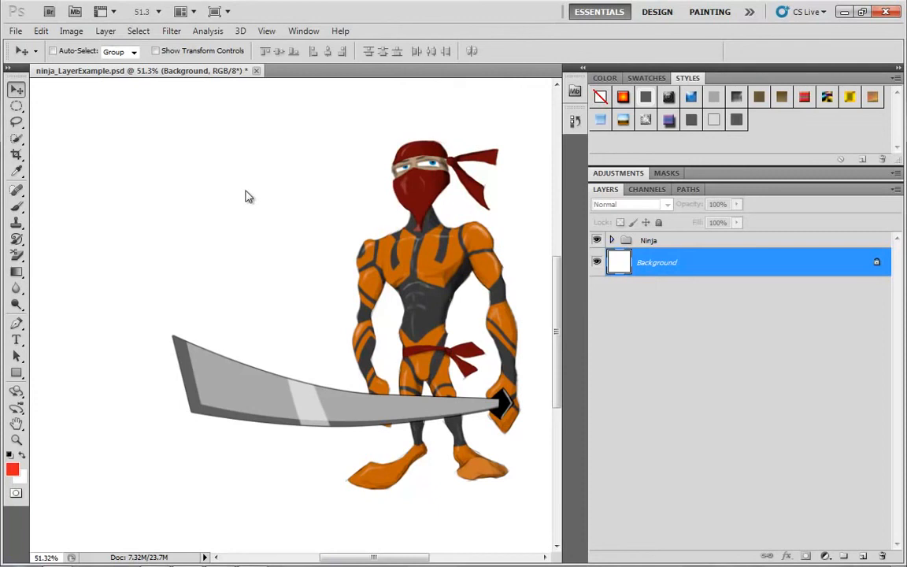
# Step: Select the Ninja group as the insertion point and open the Desert picture from the Sample Pictures folder
pyautogui.click(662, 249)
pyautogui.moveTo(308, 181); pyautogui.dragTo(244, 118)
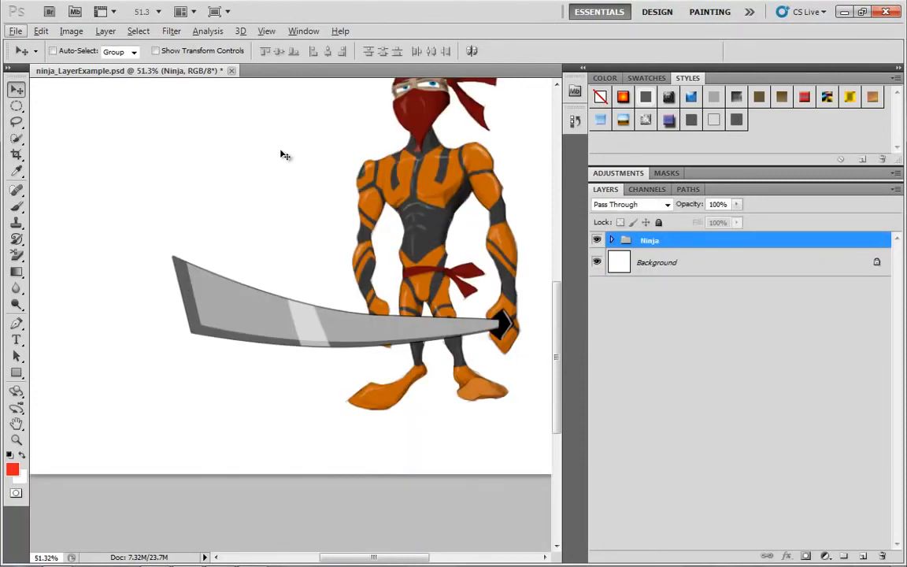
pyautogui.moveTo(345, 212); pyautogui.dragTo(300, 344)
pyautogui.scroll(-3, 299, 345)
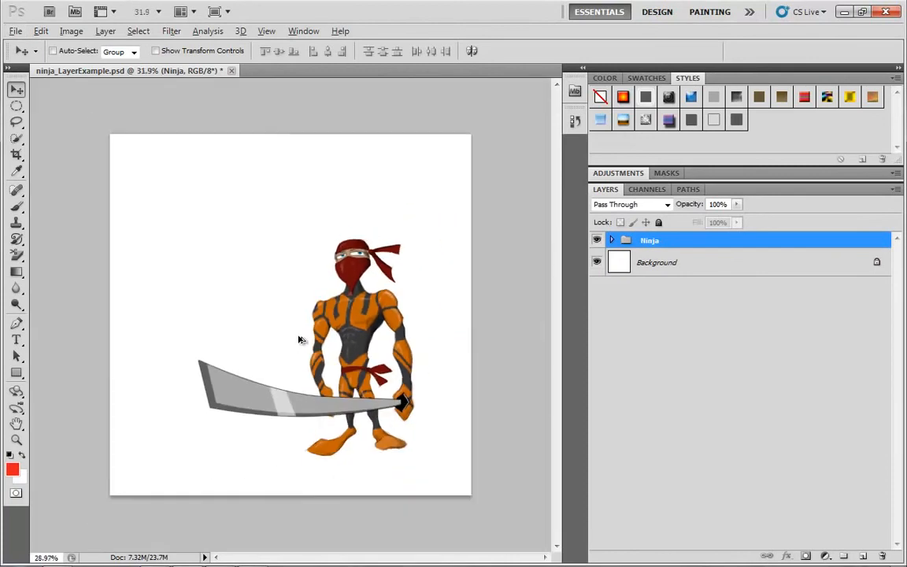
pyautogui.scroll(2, 298, 338)
pyautogui.scroll(-1, 297, 338)
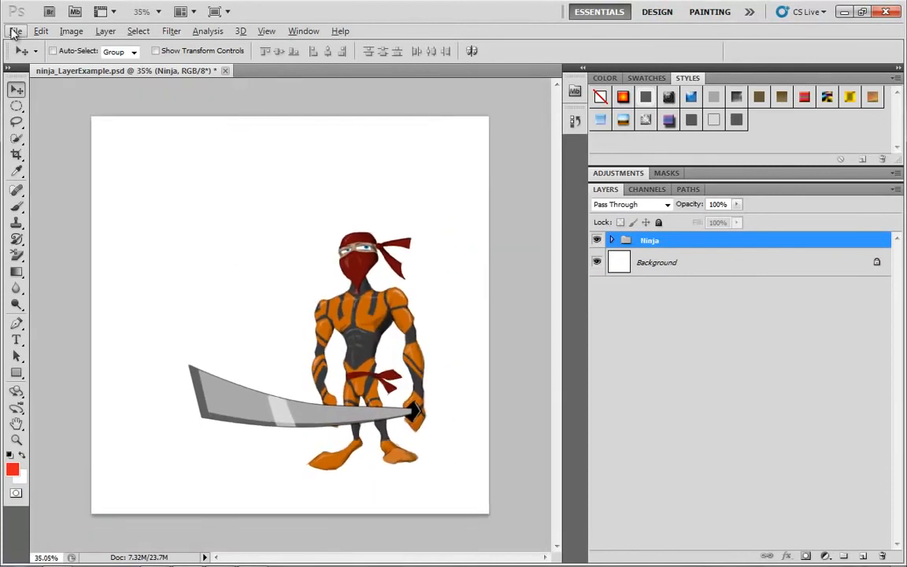
pyautogui.click(14, 32)
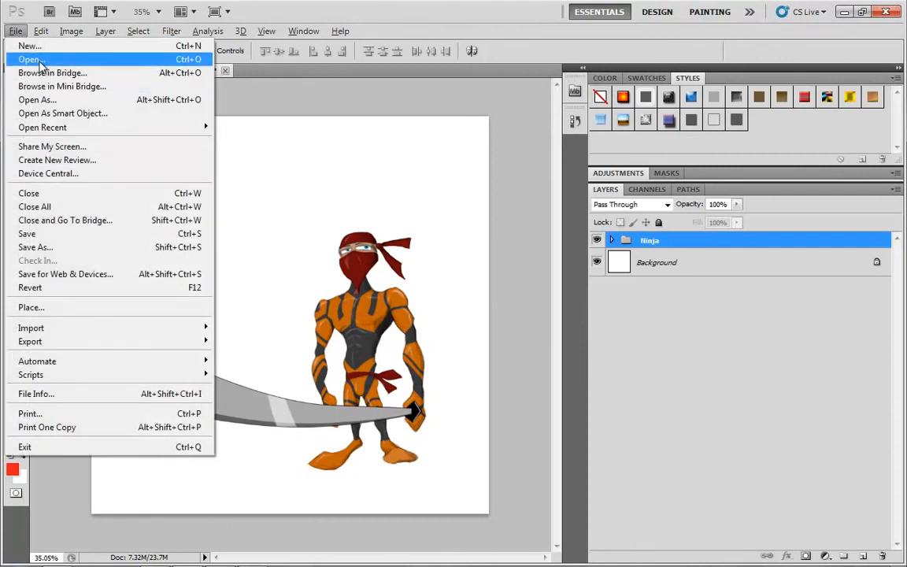
pyautogui.click(39, 61)
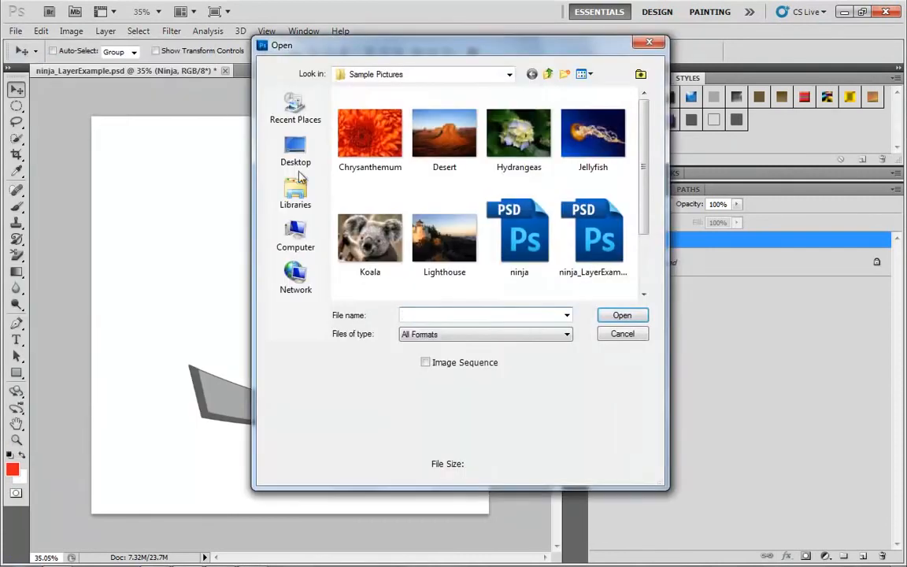
pyautogui.doubleClick(445, 134)
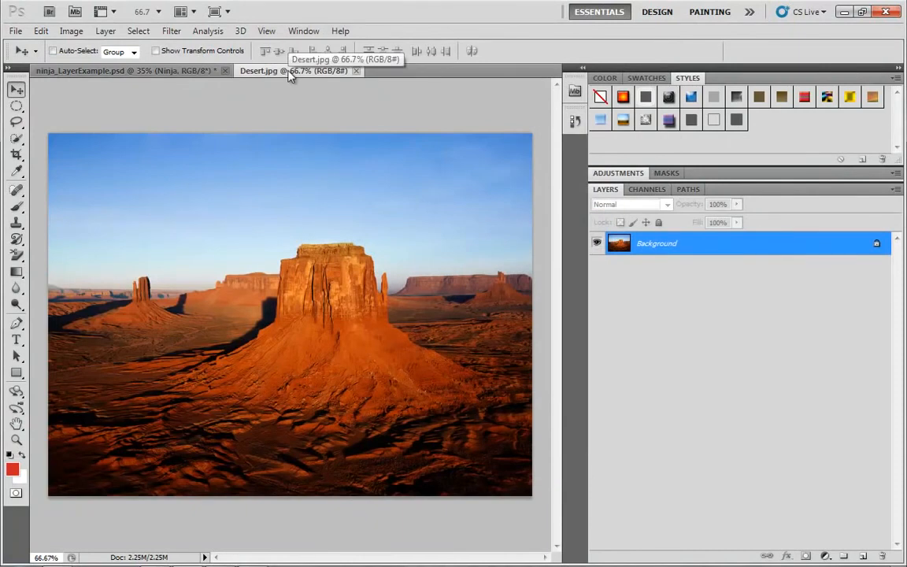
# Step: Float the Desert.jpg document, copy its image into ninja_LayerExample.psd as a new layer above Ninja, and close Desert.jpg
pyautogui.moveTo(291, 73); pyautogui.dragTo(494, 158)
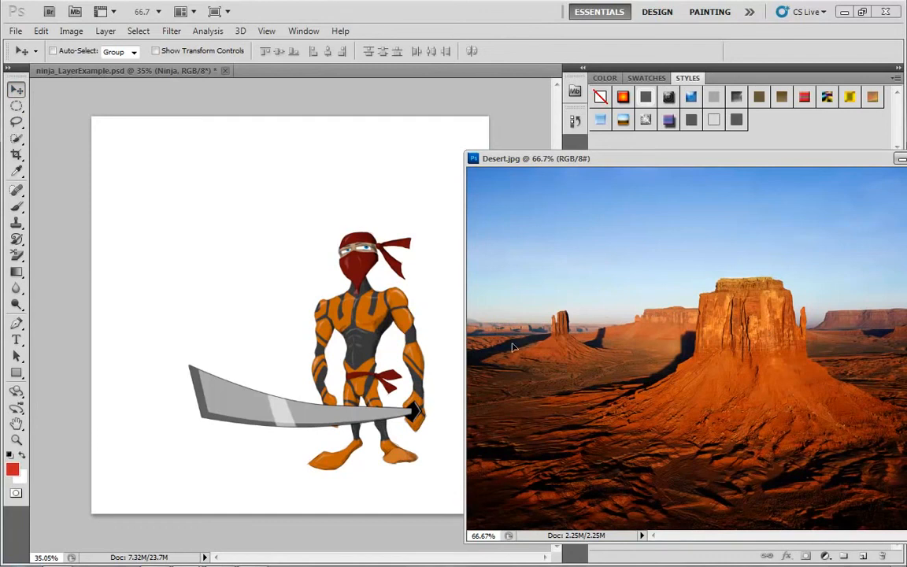
pyautogui.moveTo(513, 346); pyautogui.dragTo(264, 278)
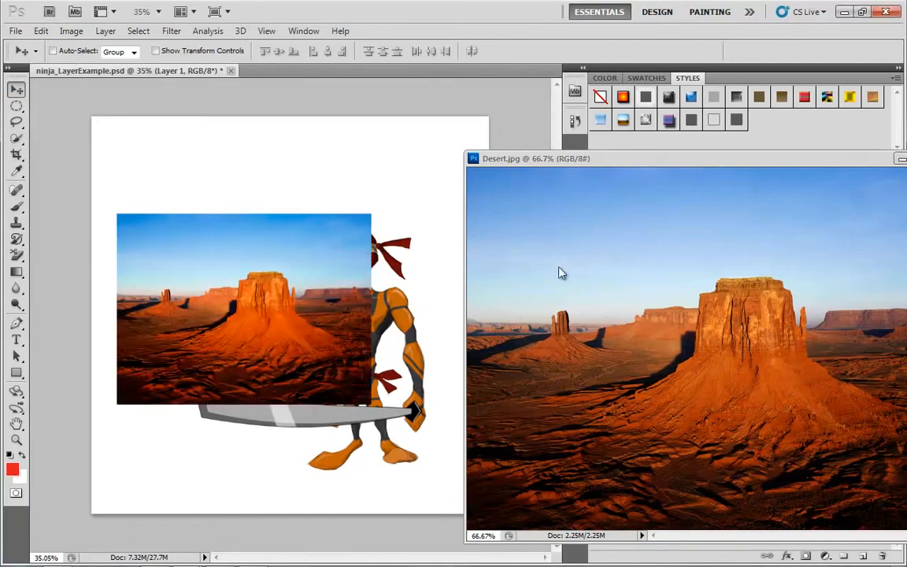
pyautogui.moveTo(744, 163); pyautogui.dragTo(533, 161)
pyautogui.click(734, 157)
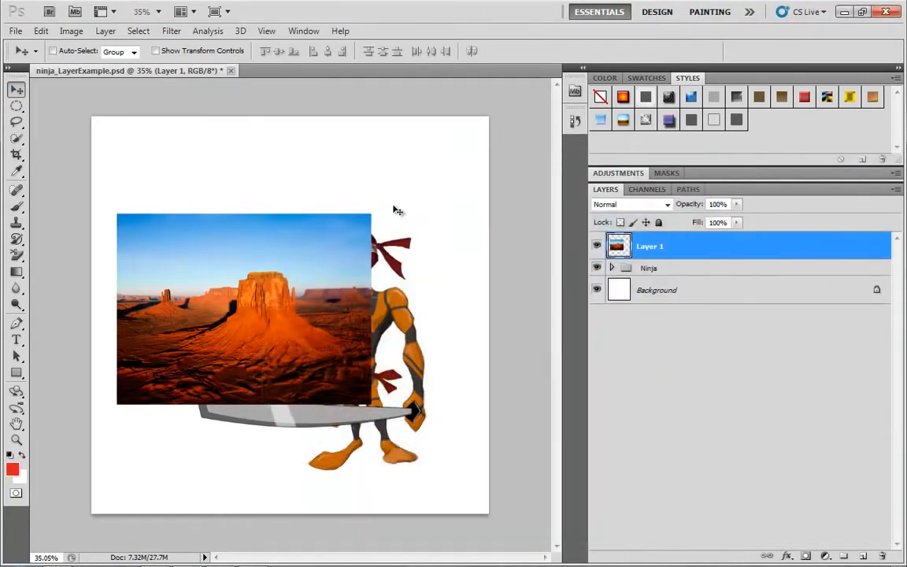
# Step: Reposition the desert photo on Layer 1 and stretch it with Free Transform so it fills the whole canvas
pyautogui.moveTo(250, 296); pyautogui.dragTo(282, 291)
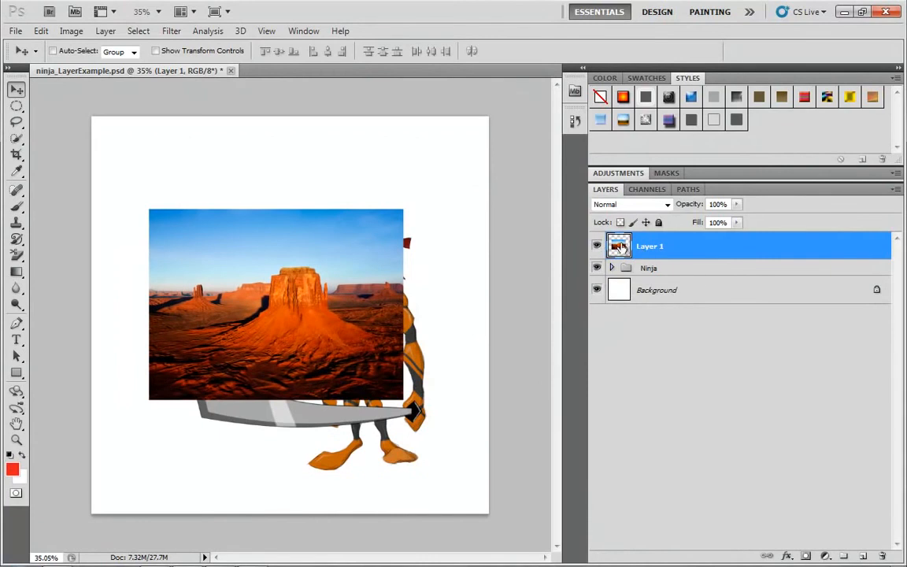
pyautogui.moveTo(260, 254); pyautogui.dragTo(257, 265)
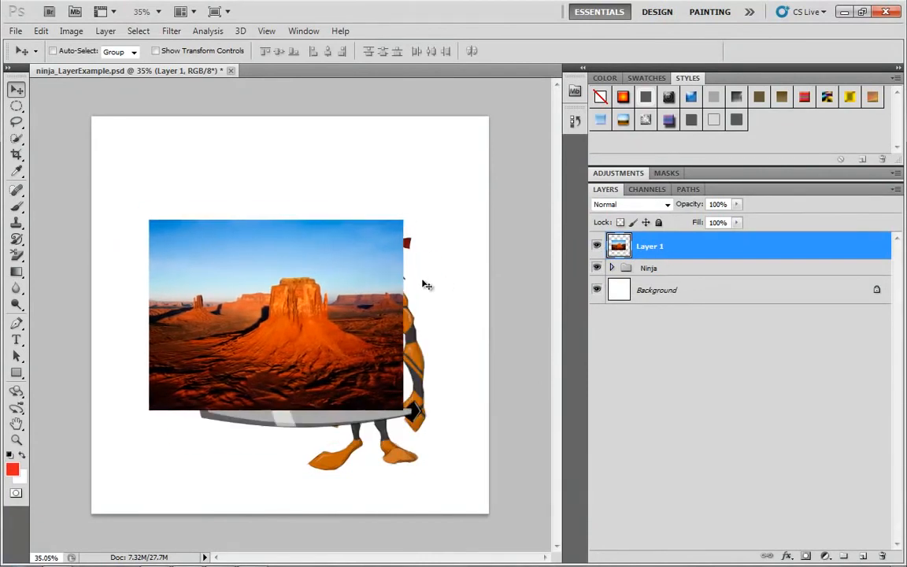
pyautogui.hotkey('ctrl', 't')
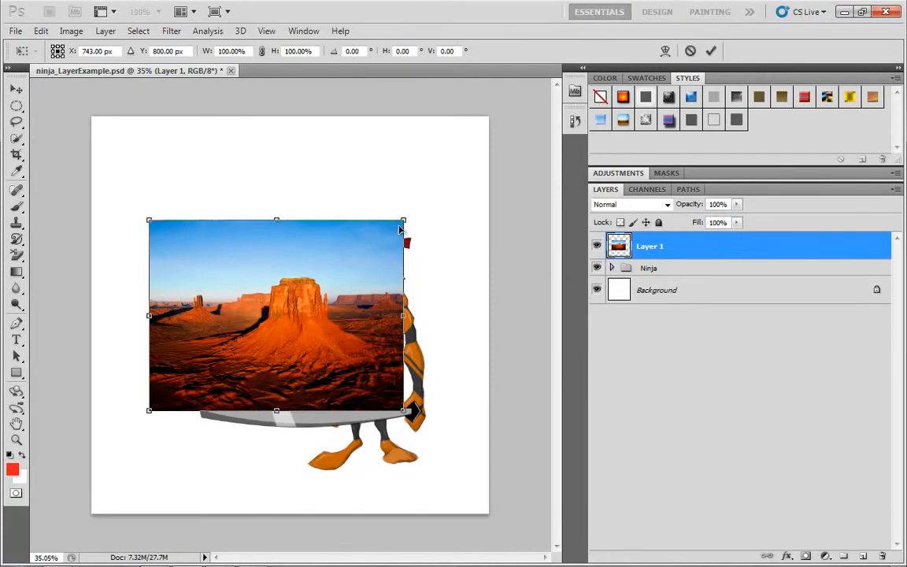
pyautogui.moveTo(404, 220); pyautogui.dragTo(489, 116)
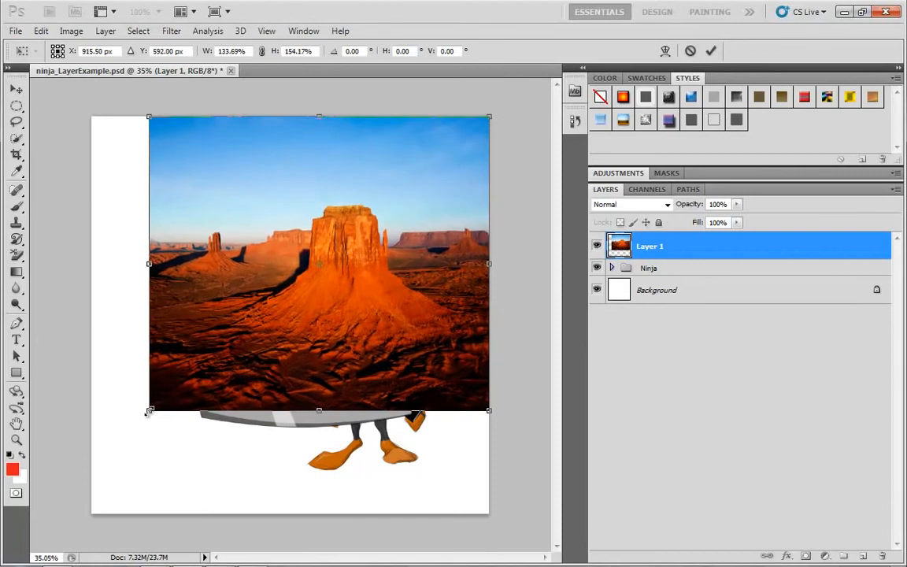
pyautogui.moveTo(149, 411); pyautogui.dragTo(90, 517)
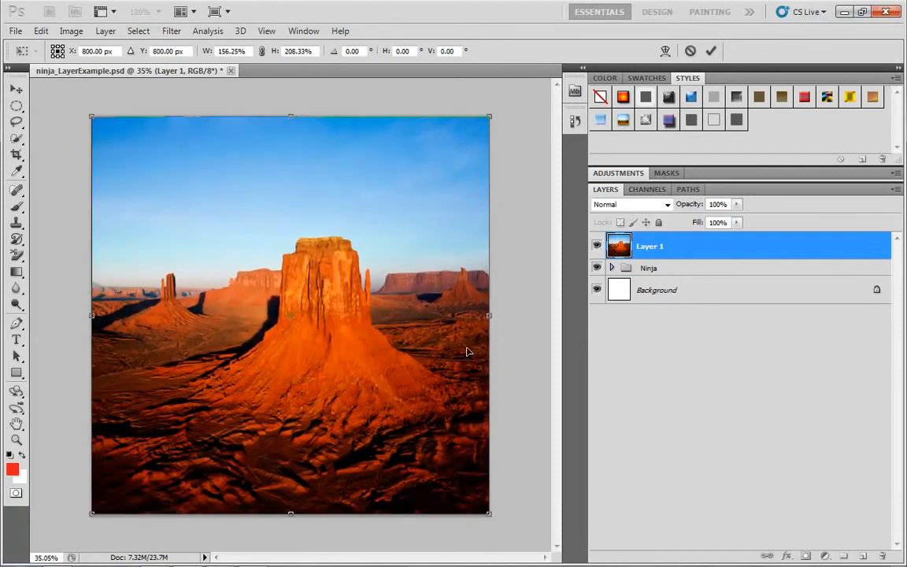
pyautogui.press('Return')
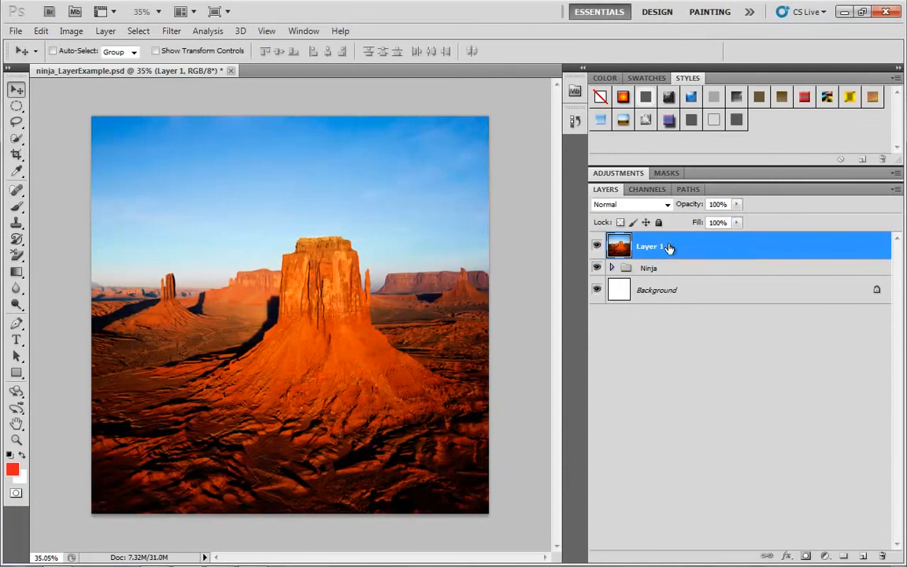
# Step: Move Layer 1 directly between the Ninja group and Background, outside the group, and check the stacking by hiding and reshowing Ninja
pyautogui.moveTo(750, 247); pyautogui.dragTo(631, 270)
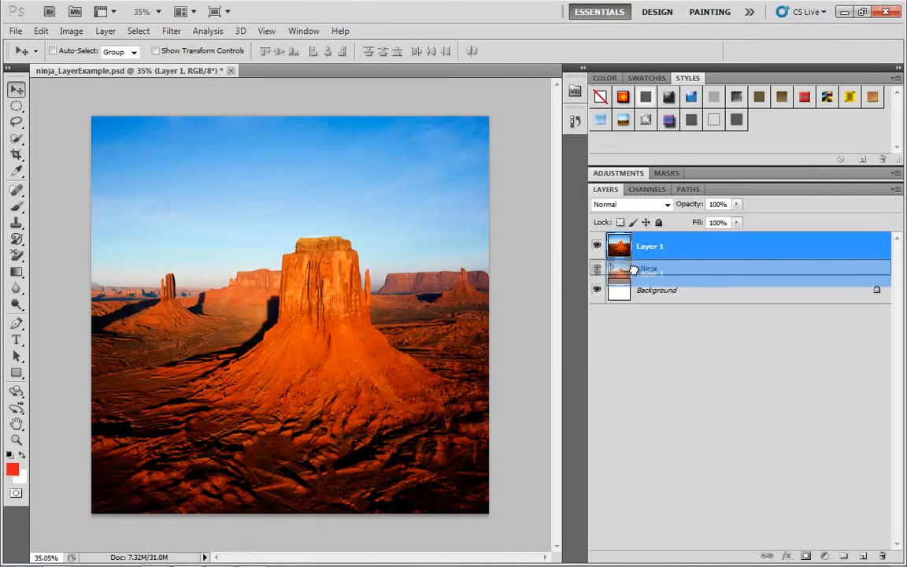
pyautogui.moveTo(634, 270); pyautogui.dragTo(634, 271)
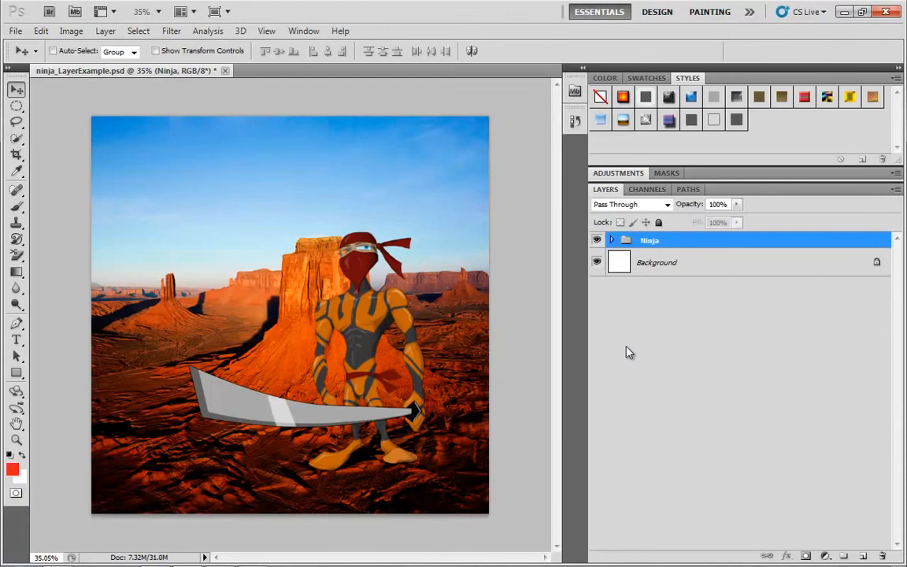
pyautogui.click(612, 239)
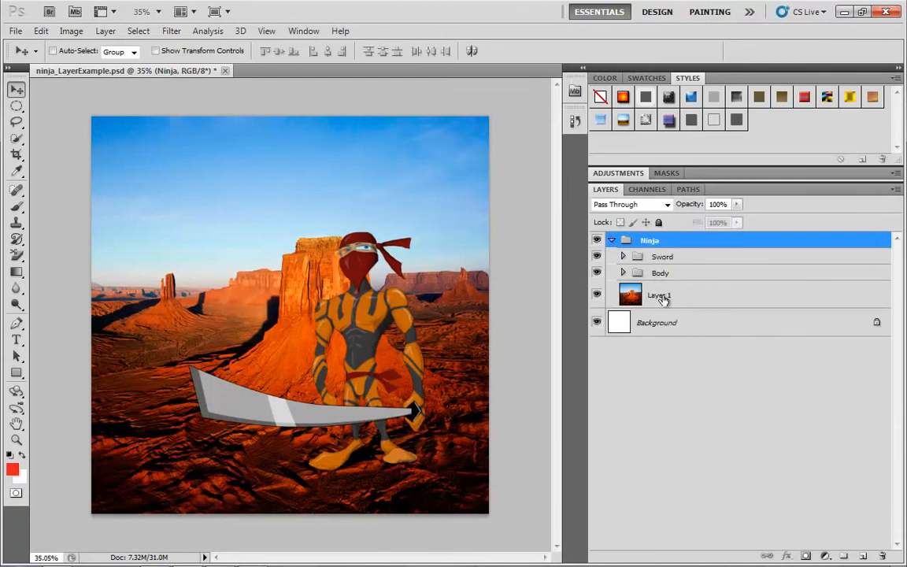
pyautogui.moveTo(663, 297); pyautogui.dragTo(672, 277)
pyautogui.click(612, 268)
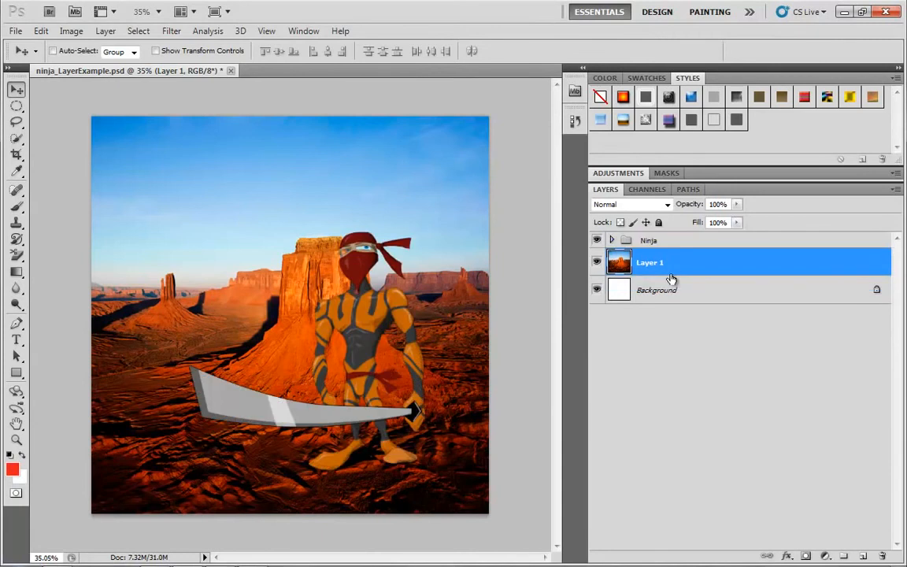
pyautogui.click(597, 241)
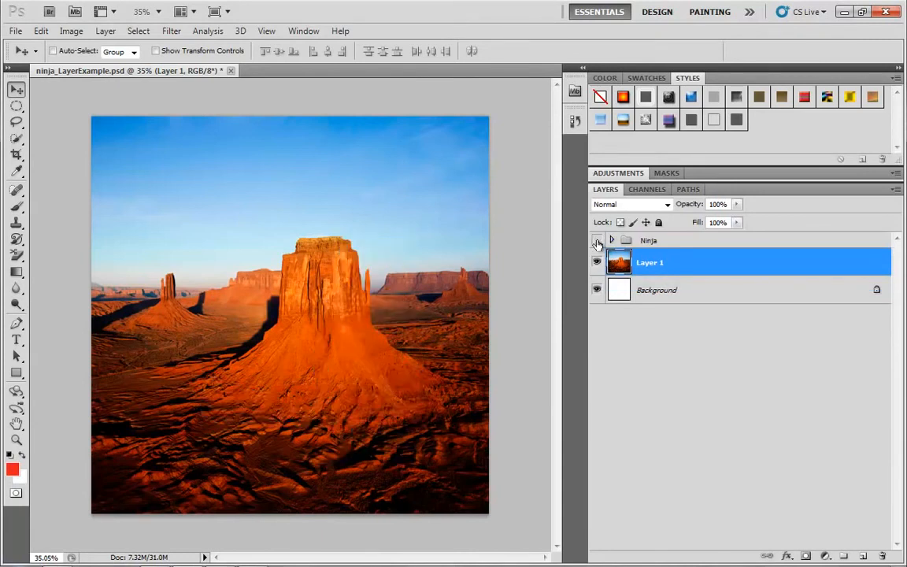
pyautogui.click(597, 241)
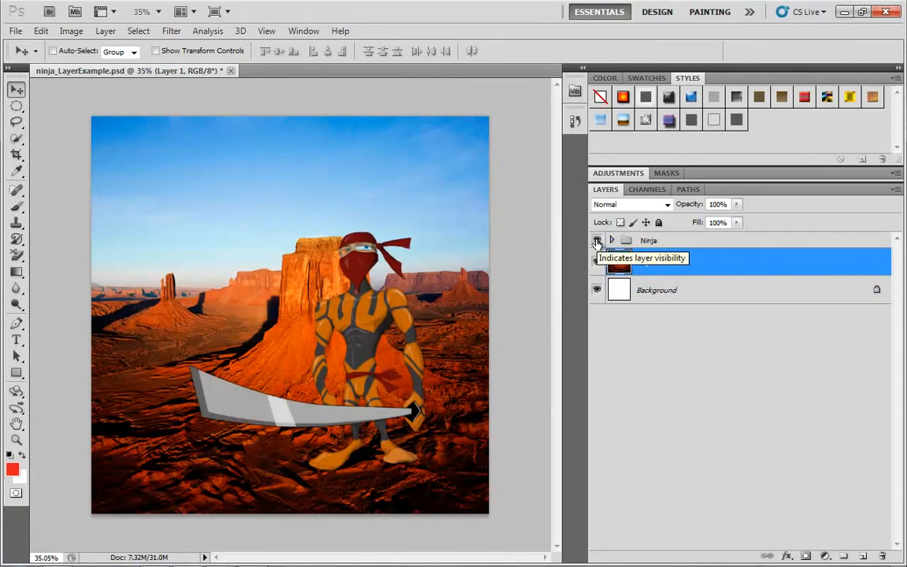
# Step: Expand the Ninja, Body and Exposed Face groups to show the layers of the ninja's face
pyautogui.press('z')
pyautogui.moveTo(314, 226); pyautogui.dragTo(409, 256)
pyautogui.moveTo(474, 324); pyautogui.dragTo(292, 282)
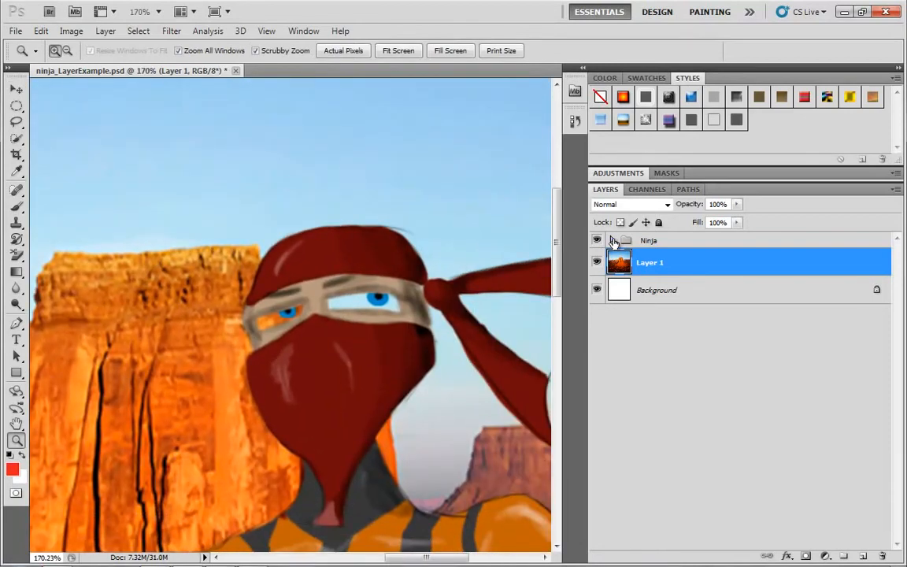
pyautogui.click(613, 241)
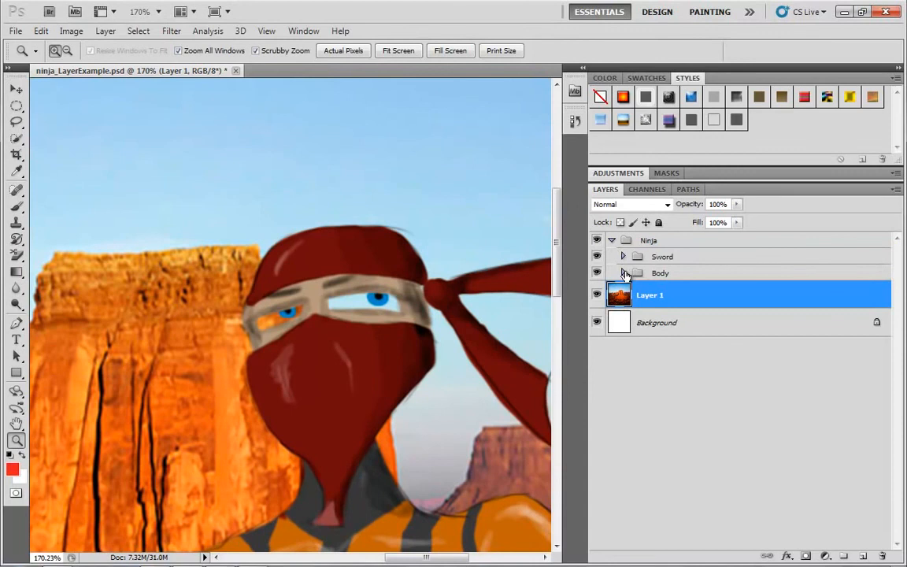
pyautogui.click(624, 272)
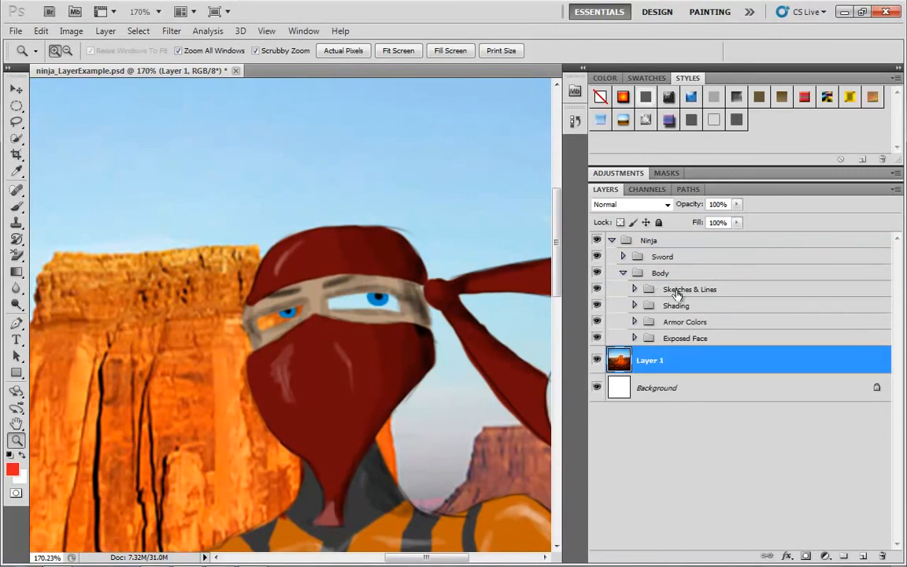
pyautogui.click(635, 338)
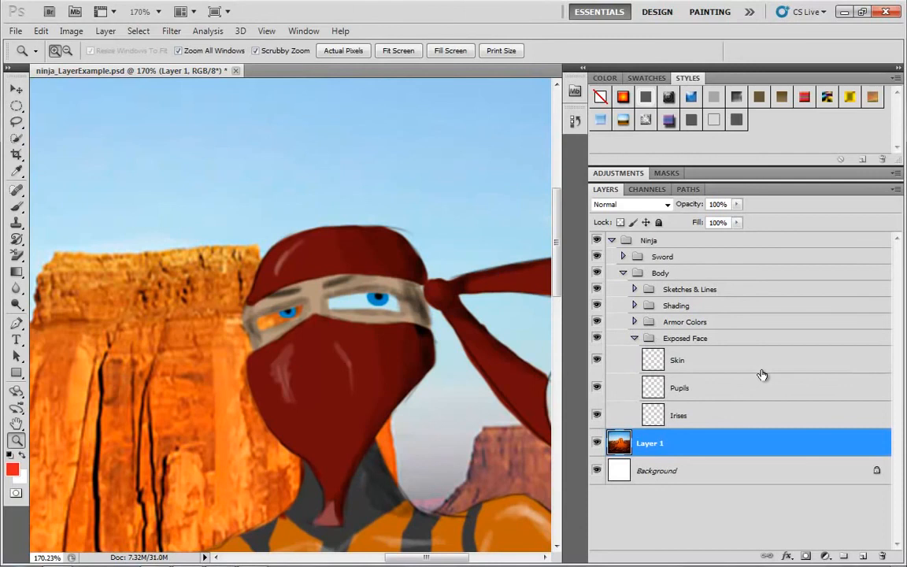
# Step: Add a new layer at the top of the Exposed Face group and rename it Eye Whites
pyautogui.click(713, 421)
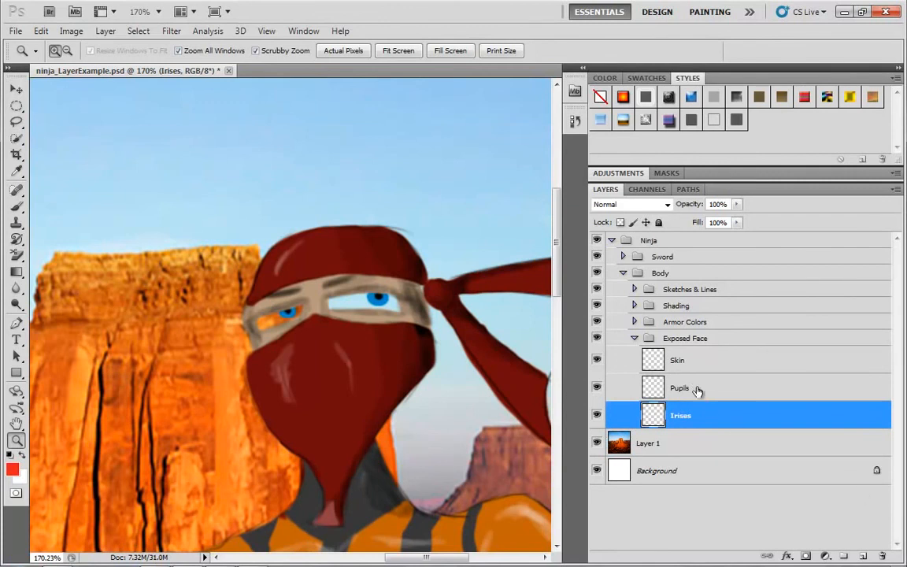
pyautogui.click(697, 339)
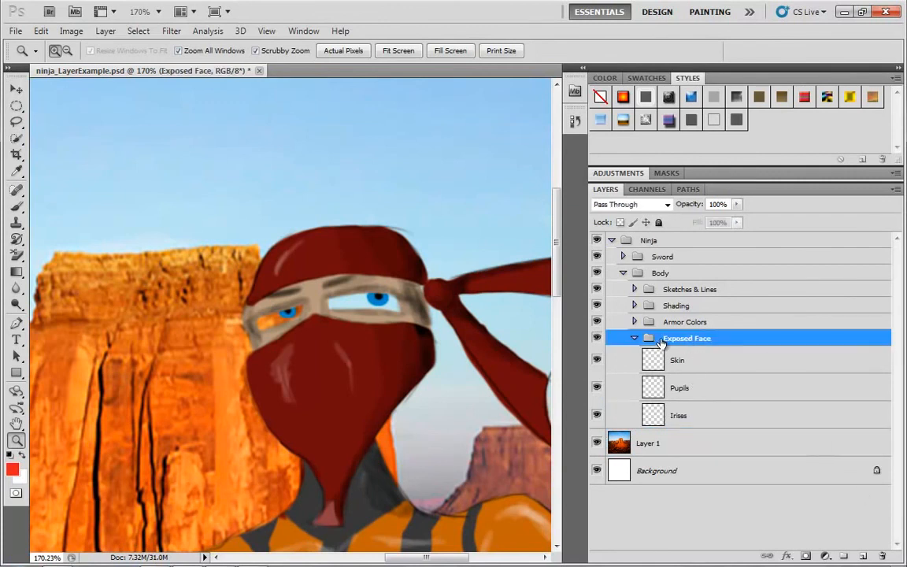
pyautogui.click(864, 556)
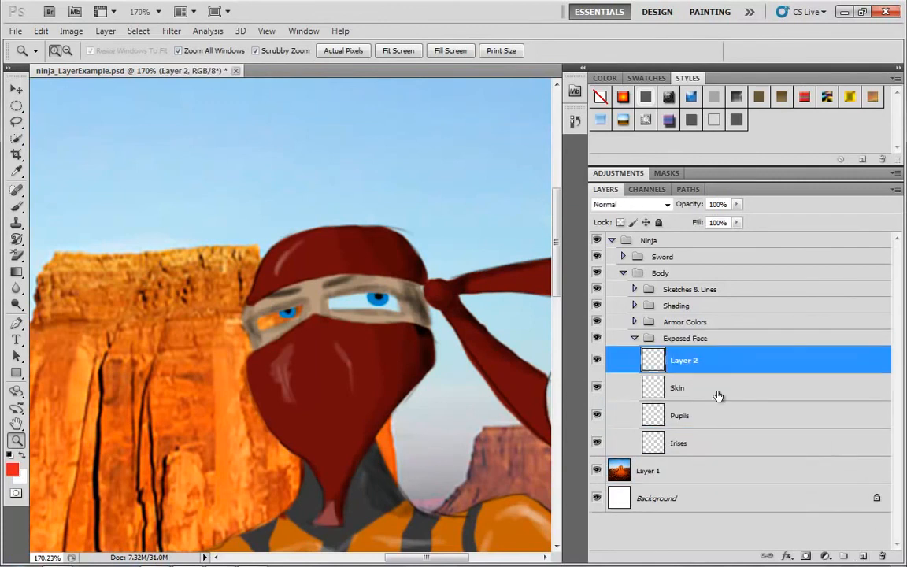
pyautogui.doubleClick(685, 361)
pyautogui.write('Eye Whites')
pyautogui.press('Return')
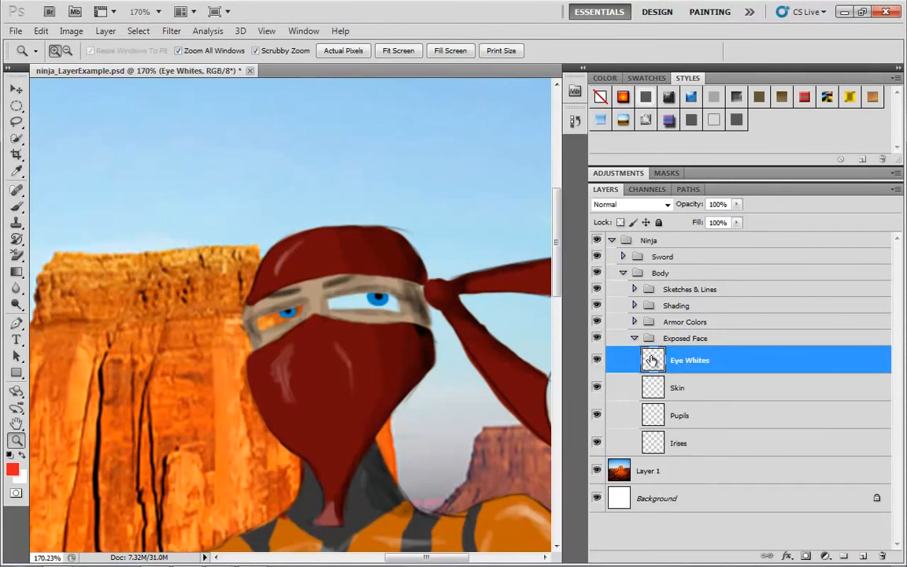
pyautogui.moveTo(653, 360)
pyautogui.mouseDown()
pyautogui.moveTo(658, 448)
pyautogui.moveTo(662, 350)
pyautogui.moveTo(665, 358)
pyautogui.mouseUp()
# Step: Activate the Brush tool and set the foreground color to white
pyautogui.press('b')
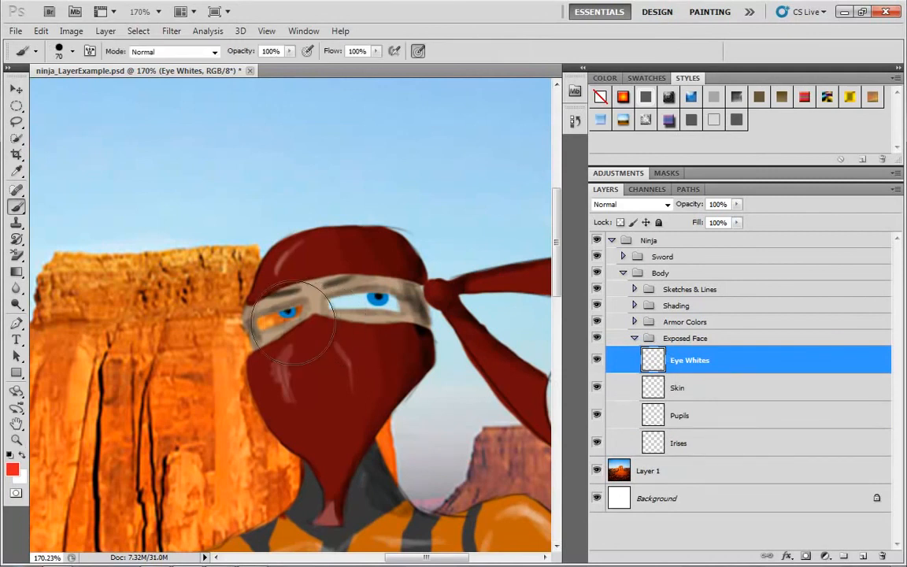
pyautogui.click(12, 470)
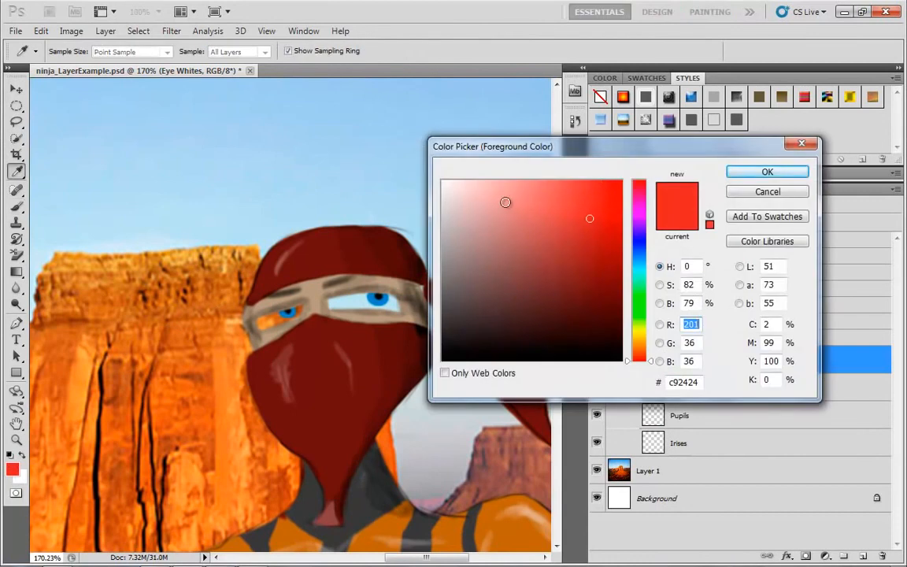
pyautogui.moveTo(506, 202); pyautogui.dragTo(439, 178)
pyautogui.click(752, 173)
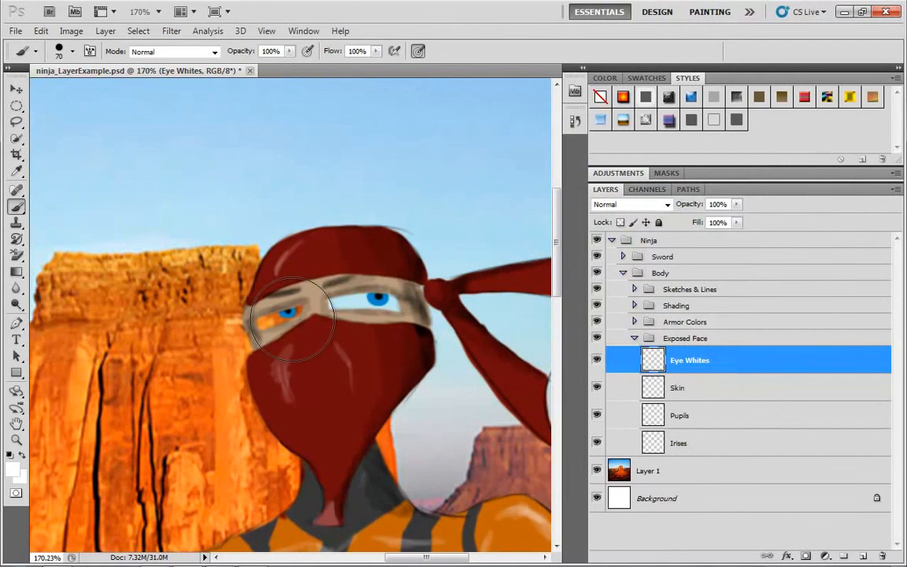
# Step: Paint white over both eyes on the Eye Whites layer with a brush reduced to 20 px, and move the layer below Irises
pyautogui.press('[')
pyautogui.press('[')
pyautogui.press('[')
pyautogui.press('[')
pyautogui.press('[')
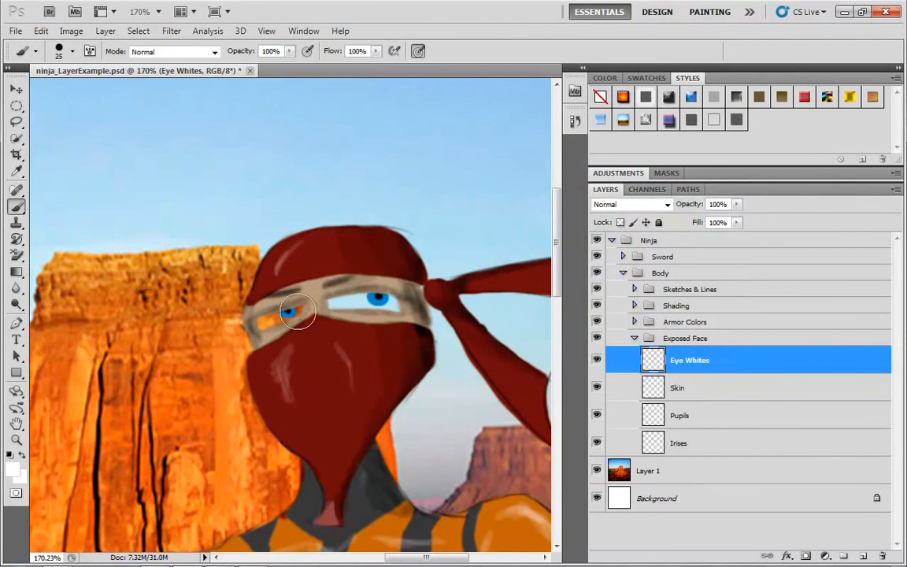
pyautogui.moveTo(298, 308)
pyautogui.mouseDown()
pyautogui.moveTo(256, 323)
pyautogui.moveTo(272, 317)
pyautogui.moveTo(268, 323)
pyautogui.mouseUp()
pyautogui.moveTo(315, 303)
pyautogui.mouseDown()
pyautogui.moveTo(403, 305)
pyautogui.moveTo(324, 303)
pyautogui.mouseUp()
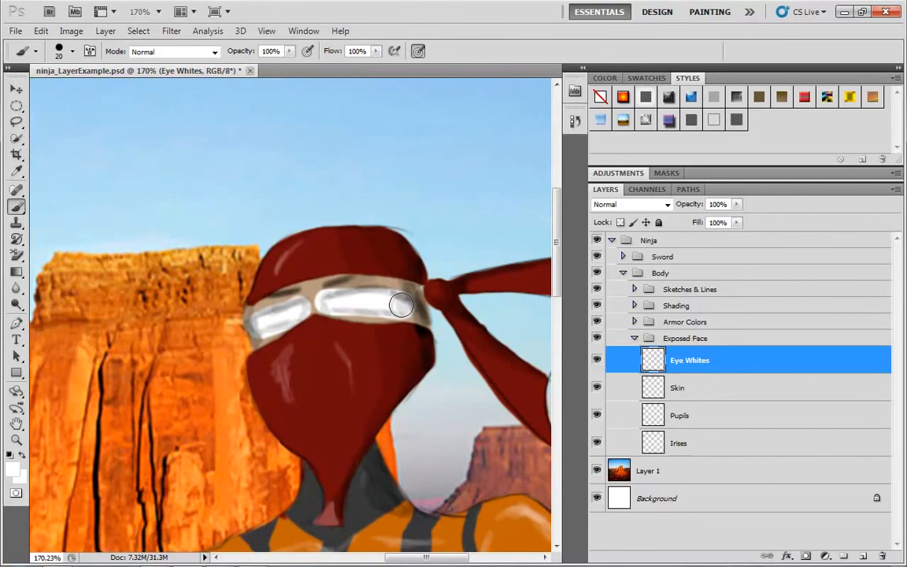
pyautogui.moveTo(401, 304)
pyautogui.mouseDown()
pyautogui.moveTo(336, 301)
pyautogui.moveTo(263, 327)
pyautogui.moveTo(399, 307)
pyautogui.moveTo(299, 303)
pyautogui.moveTo(260, 322)
pyautogui.mouseUp()
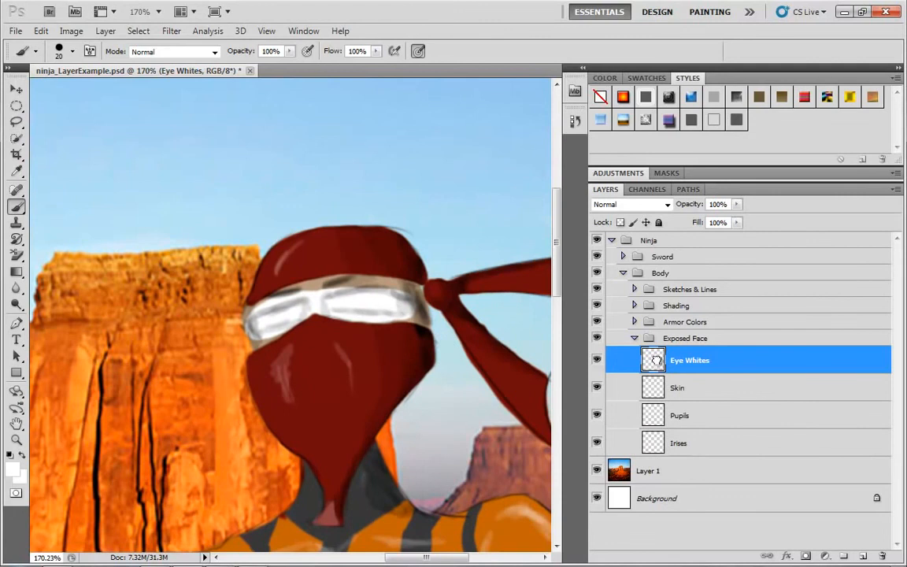
pyautogui.moveTo(662, 361); pyautogui.dragTo(667, 445)
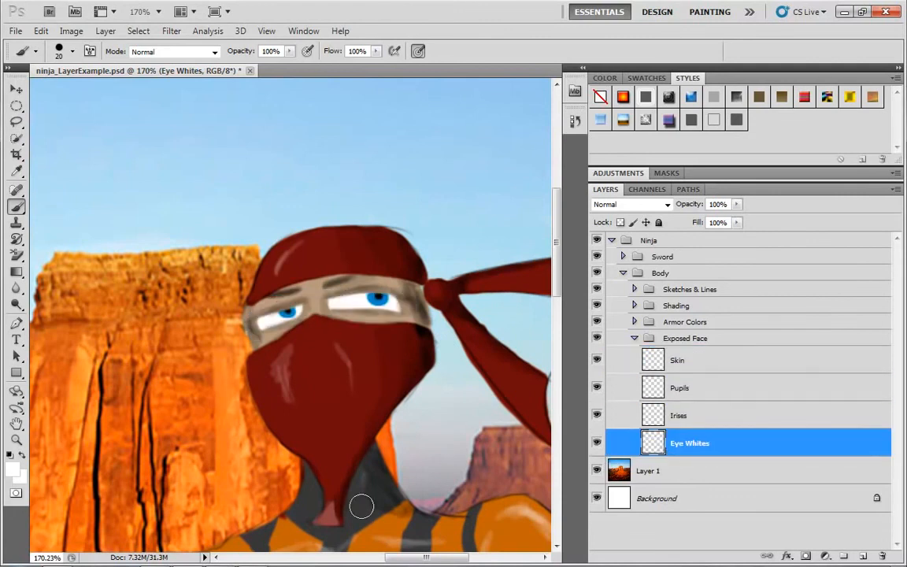
# Step: Switch to the standard Eraser tool and reduce its size to 10 px
pyautogui.press('e')
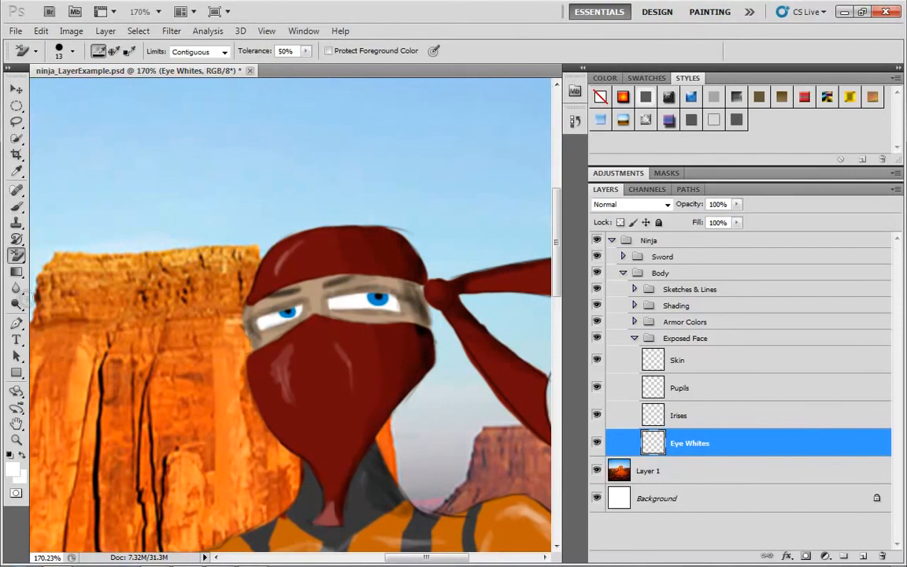
pyautogui.moveTo(15, 254); pyautogui.dragTo(63, 239)
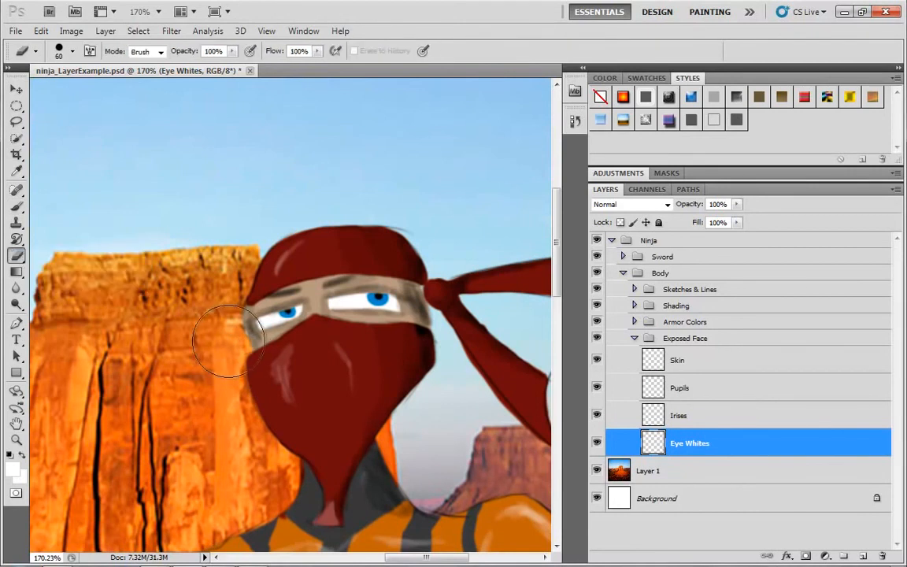
pyautogui.press('[')
pyautogui.press('[')
pyautogui.press('[')
pyautogui.press('[')
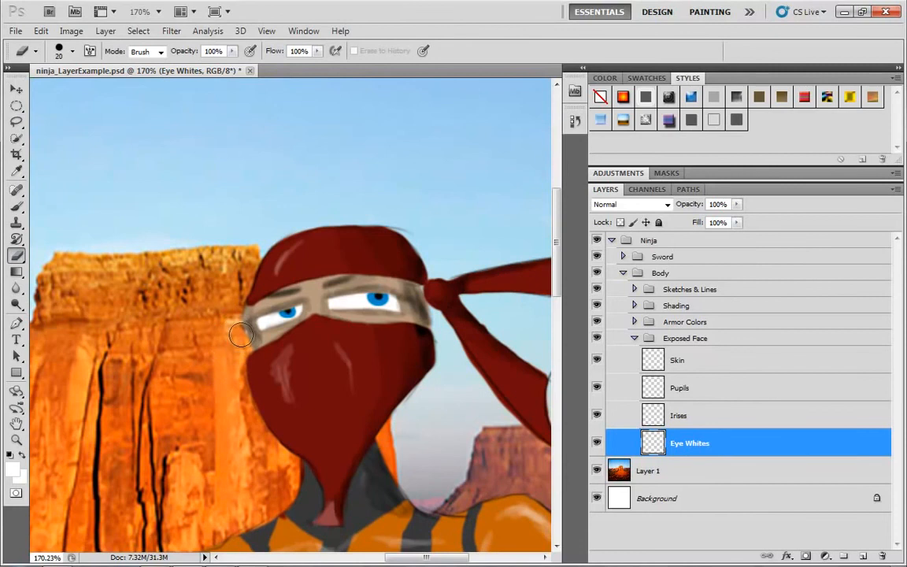
pyautogui.press('[')
# Step: Collapse the Exposed Face, Body and Ninja groups, and move the whole Ninja group slightly down and right over the desert
pyautogui.click(636, 341)
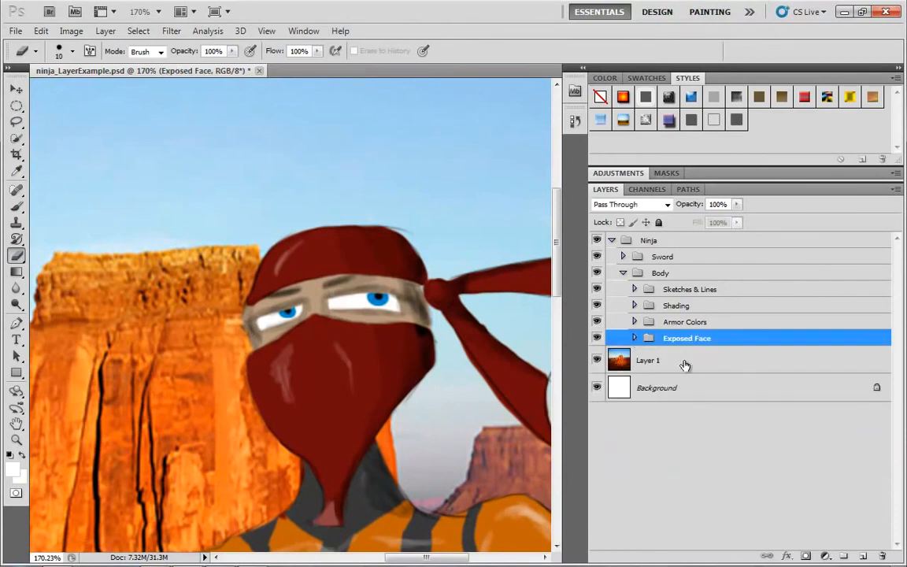
pyautogui.click(623, 273)
pyautogui.click(612, 240)
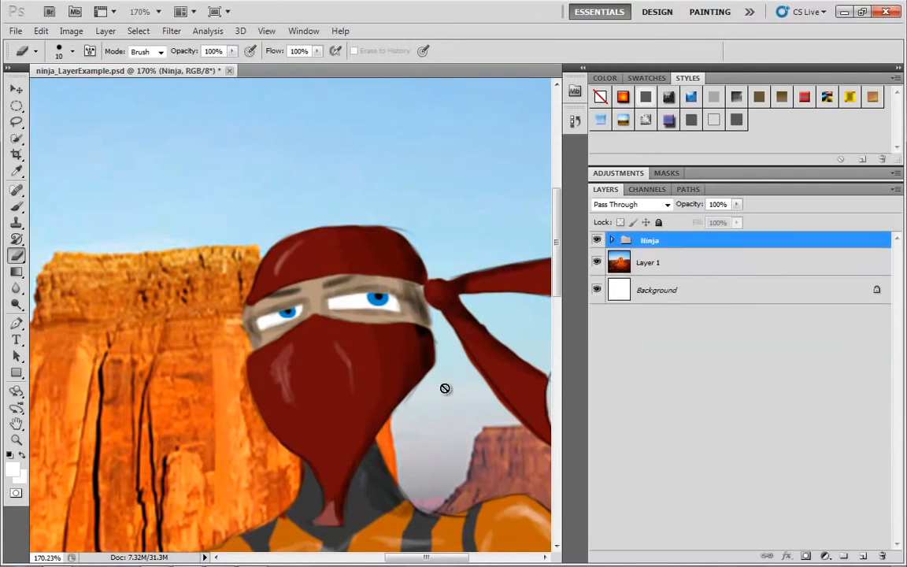
pyautogui.scroll(-8, 421, 333)
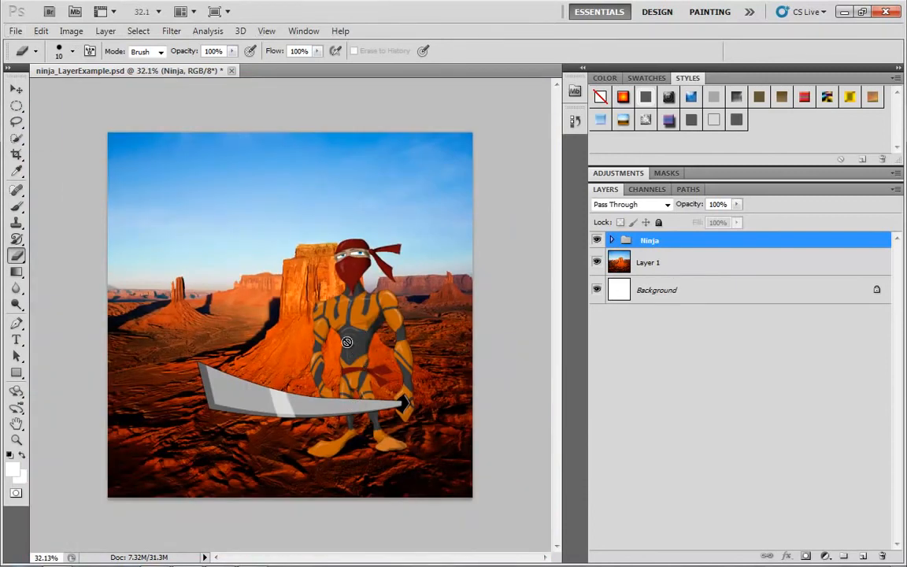
pyautogui.press('v')
pyautogui.moveTo(359, 334)
pyautogui.mouseDown()
pyautogui.moveTo(364, 352)
pyautogui.moveTo(379, 349)
pyautogui.mouseUp()
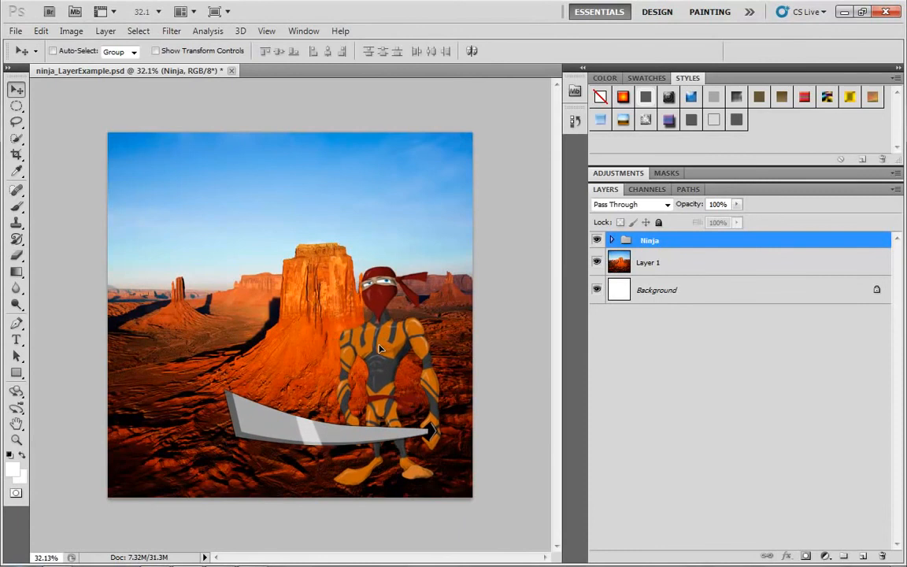
# Step: Hide and reshow the Ninja group, expand it, and hide its Sword group
pyautogui.click(597, 240)
pyautogui.click(597, 240)
pyautogui.click(613, 241)
pyautogui.click(597, 256)
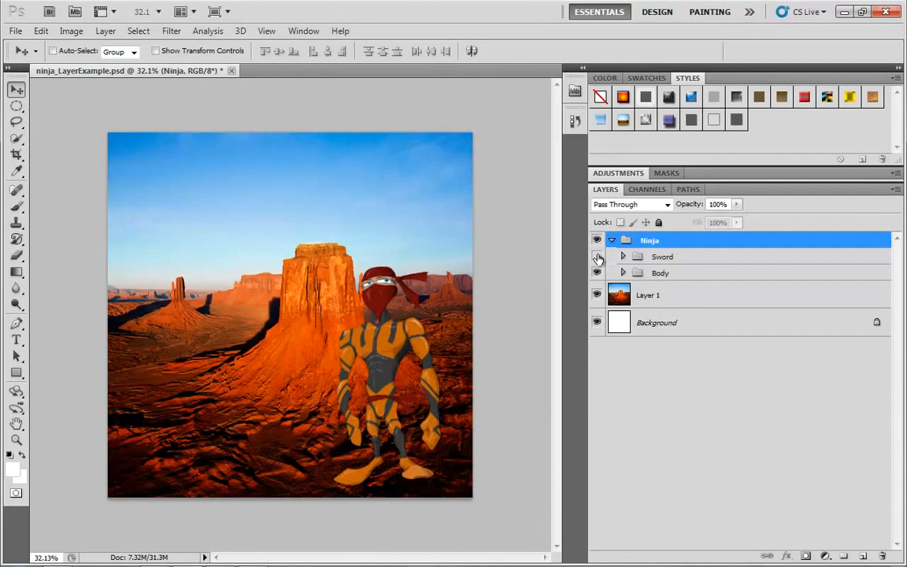
# Step: Toggle the Sword group's visibility, leaving it shown, and collapse the Ninja group
pyautogui.click(598, 257)
pyautogui.click(598, 257)
pyautogui.click(598, 257)
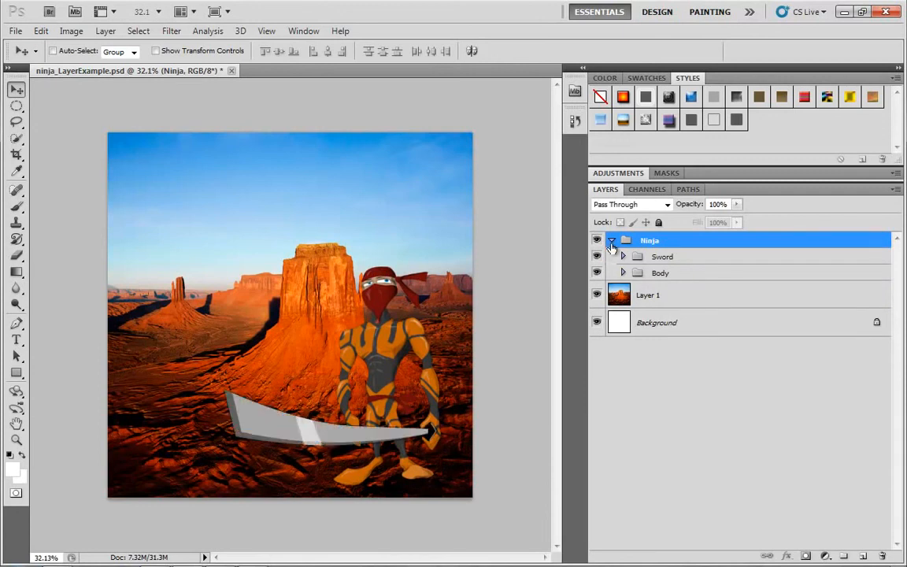
pyautogui.click(613, 241)
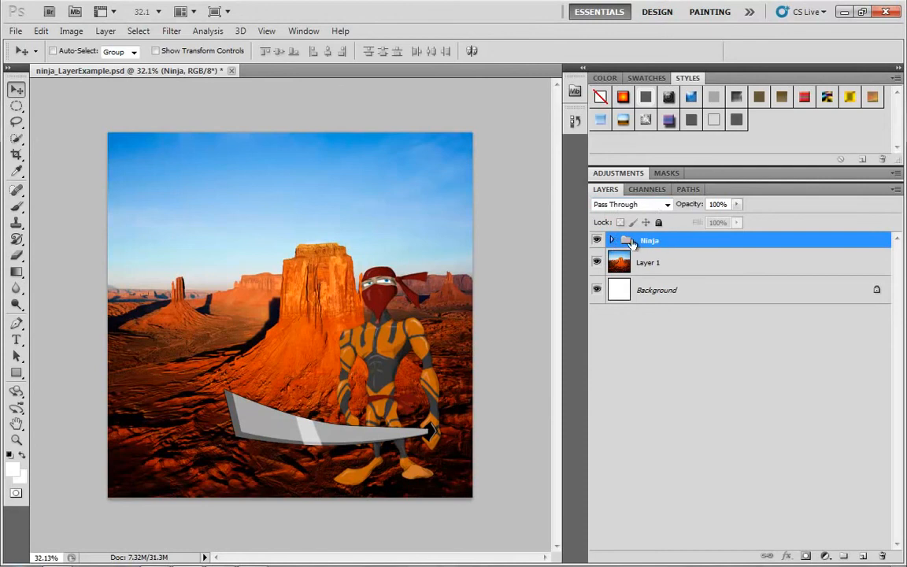
# Step: Set the whole Ninja group's blend mode to Multiply and move the group slightly up and right over the desert
pyautogui.doubleClick(647, 240)
pyautogui.click(667, 205)
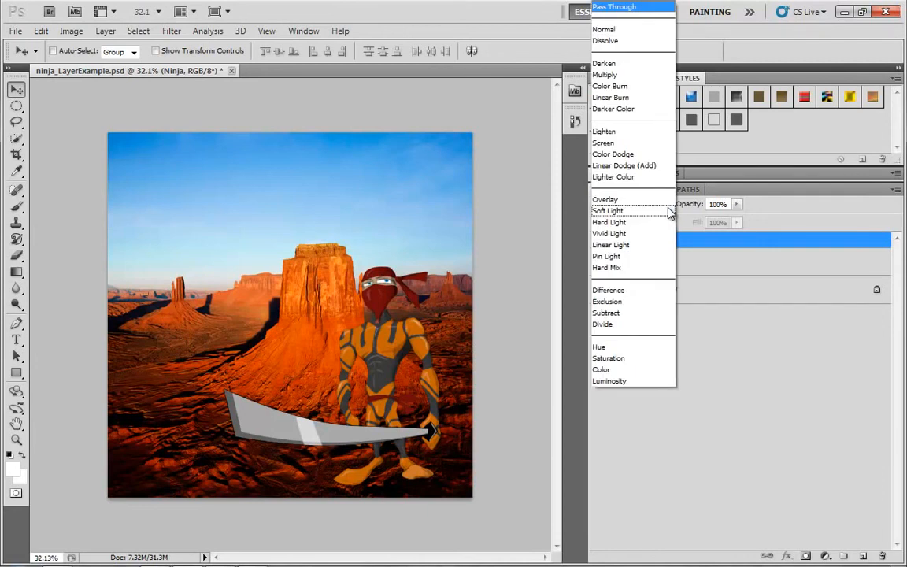
pyautogui.click(620, 75)
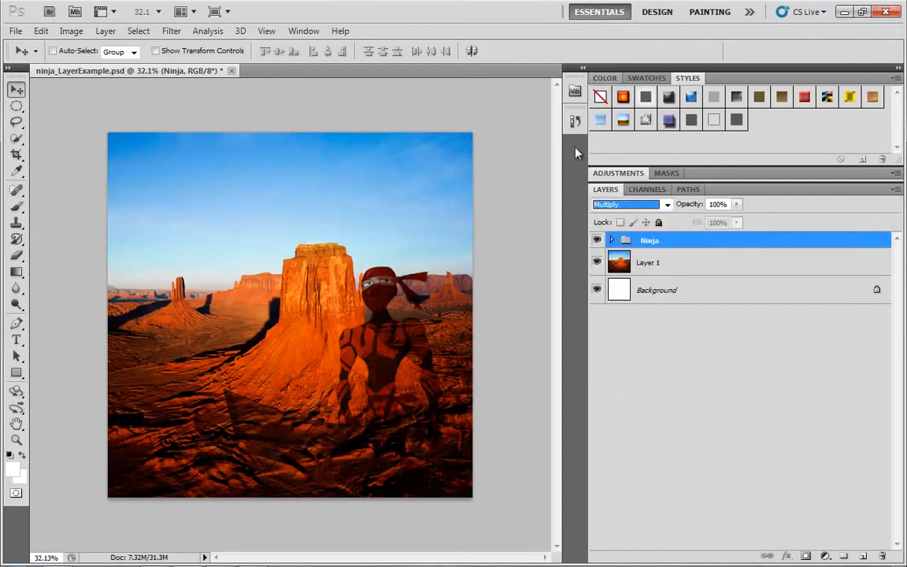
pyautogui.moveTo(377, 394); pyautogui.dragTo(394, 352)
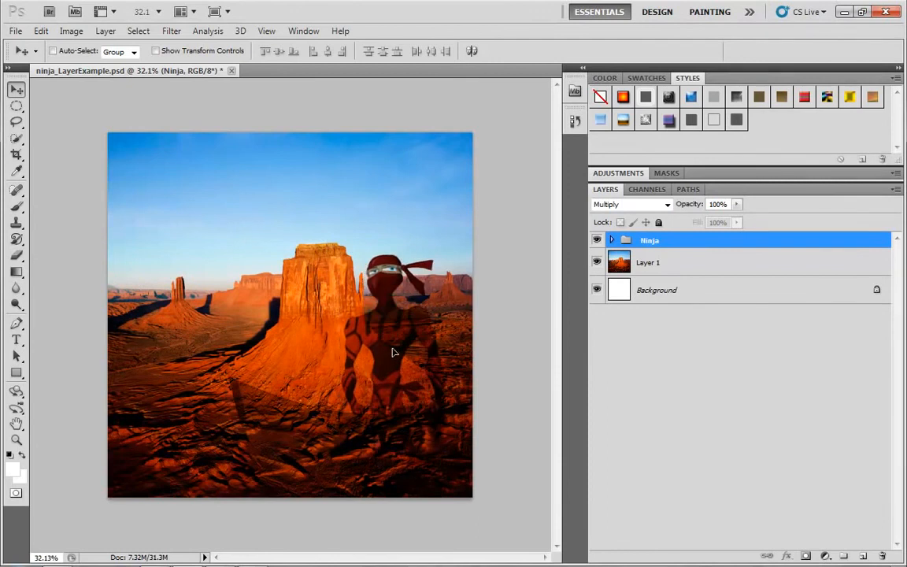
# Step: Set the Ninja group's blend mode back to Pass Through and expand the group to show its subgroups
pyautogui.click(667, 207)
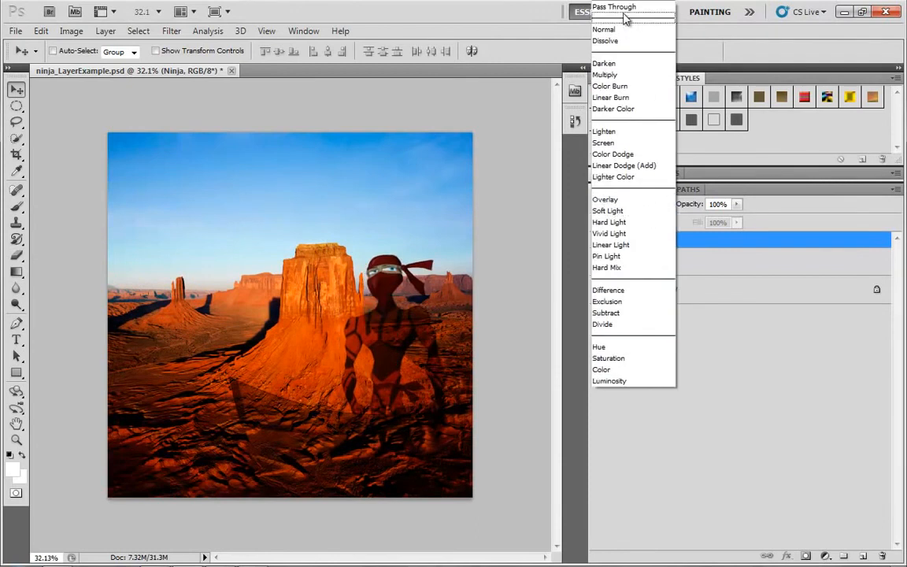
pyautogui.click(567, 9)
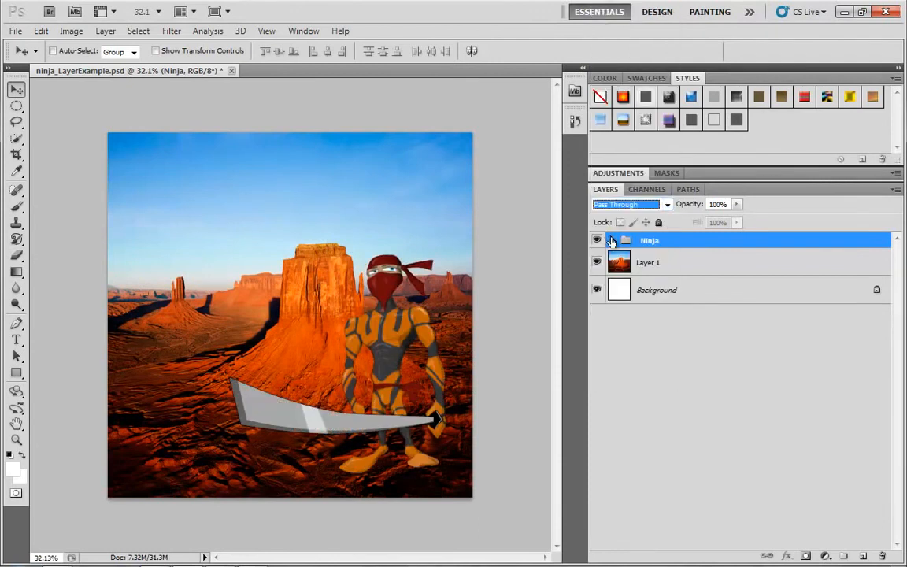
pyautogui.click(612, 241)
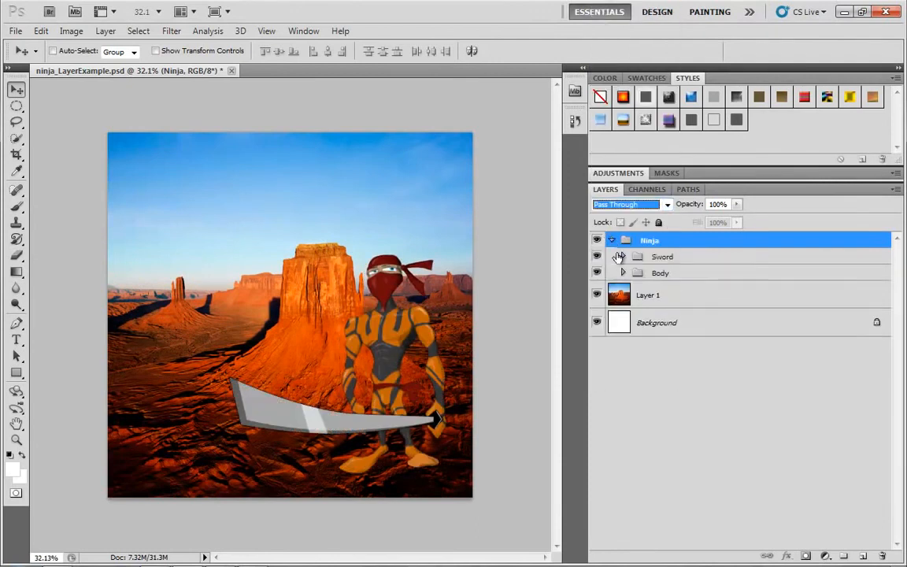
# Step: Set the blend mode of only the Sword group to Multiply
pyautogui.click(687, 263)
pyautogui.click(666, 204)
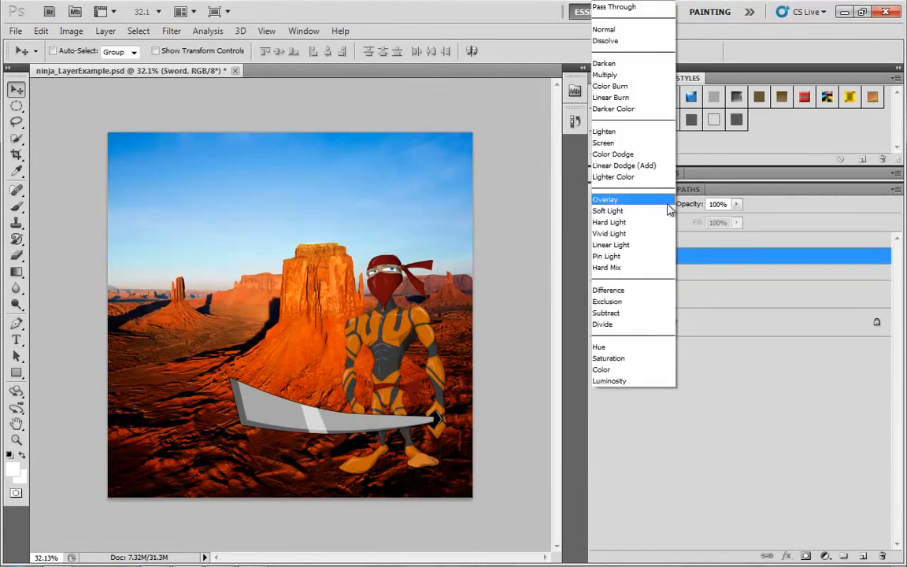
pyautogui.click(617, 76)
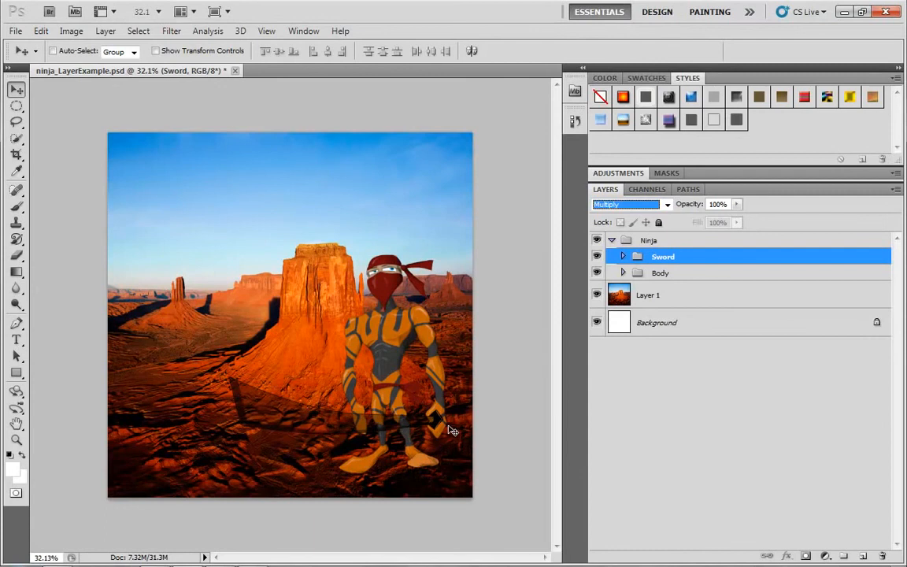
# Step: Select the parent Ninja group and move the whole character slightly down over the desert
pyautogui.click(665, 243)
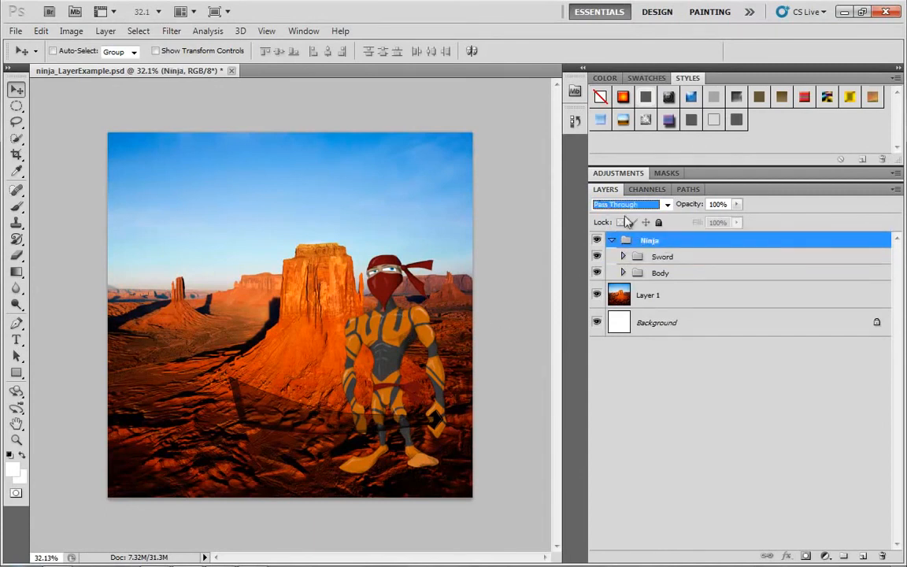
pyautogui.click(392, 332)
pyautogui.moveTo(393, 331)
pyautogui.mouseDown()
pyautogui.moveTo(369, 336)
pyautogui.moveTo(396, 338)
pyautogui.mouseUp()
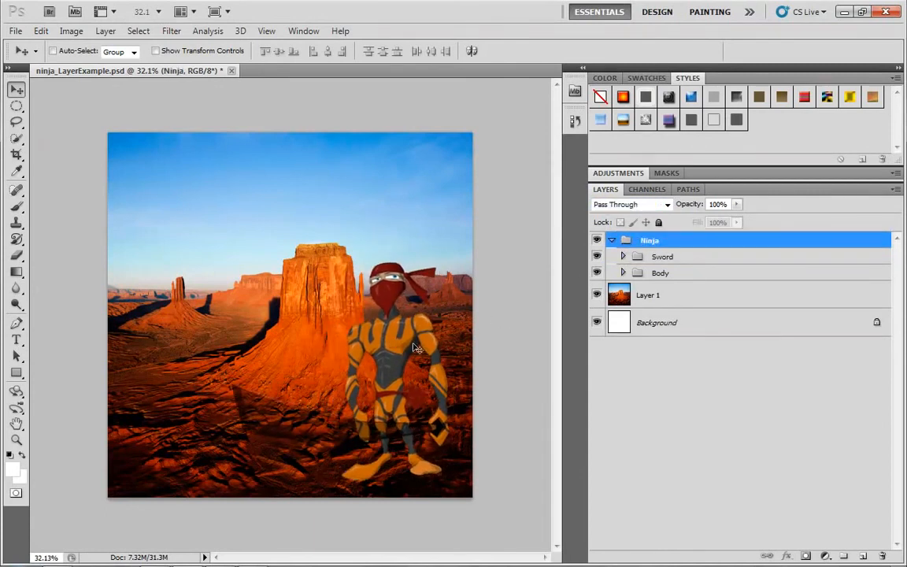
# Step: Set the Sword group's blend mode back to Pass Through
pyautogui.click(666, 258)
pyautogui.click(668, 205)
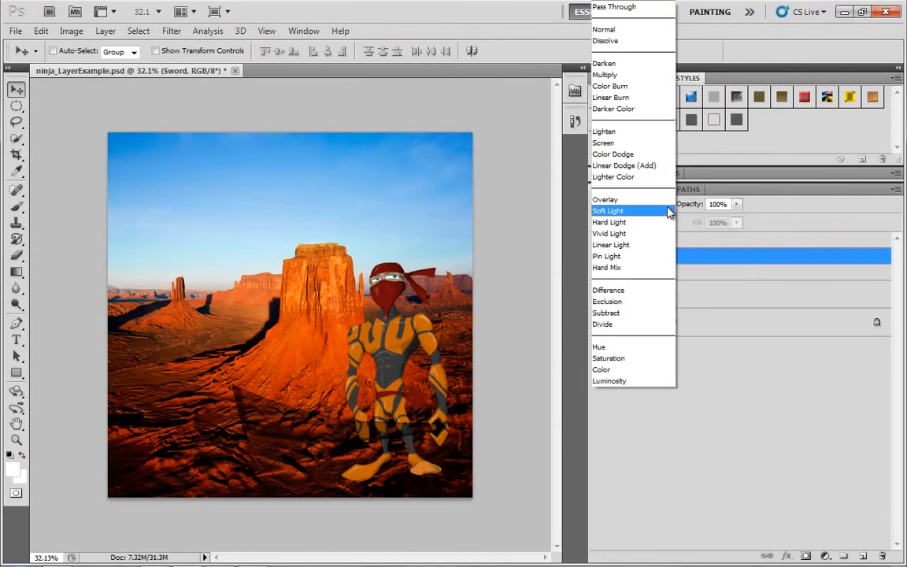
pyautogui.click(634, 10)
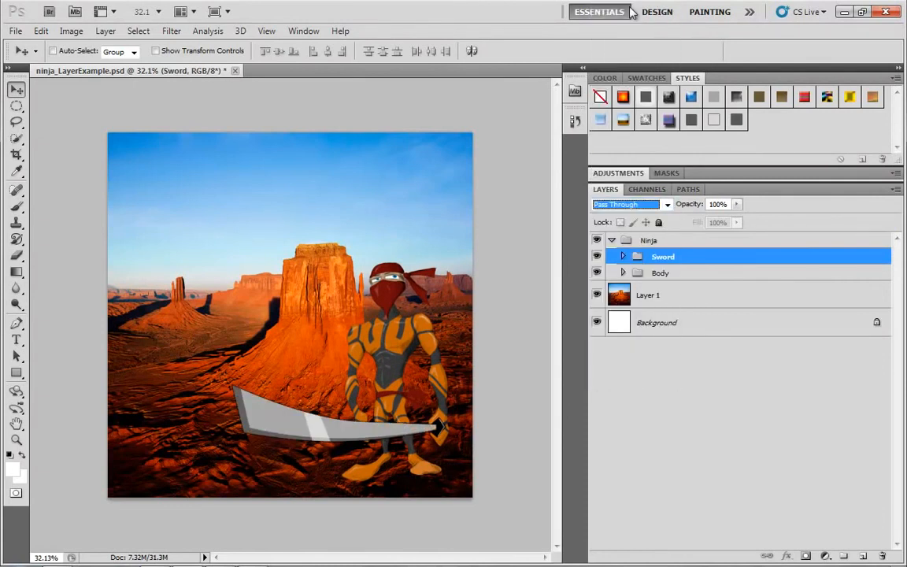